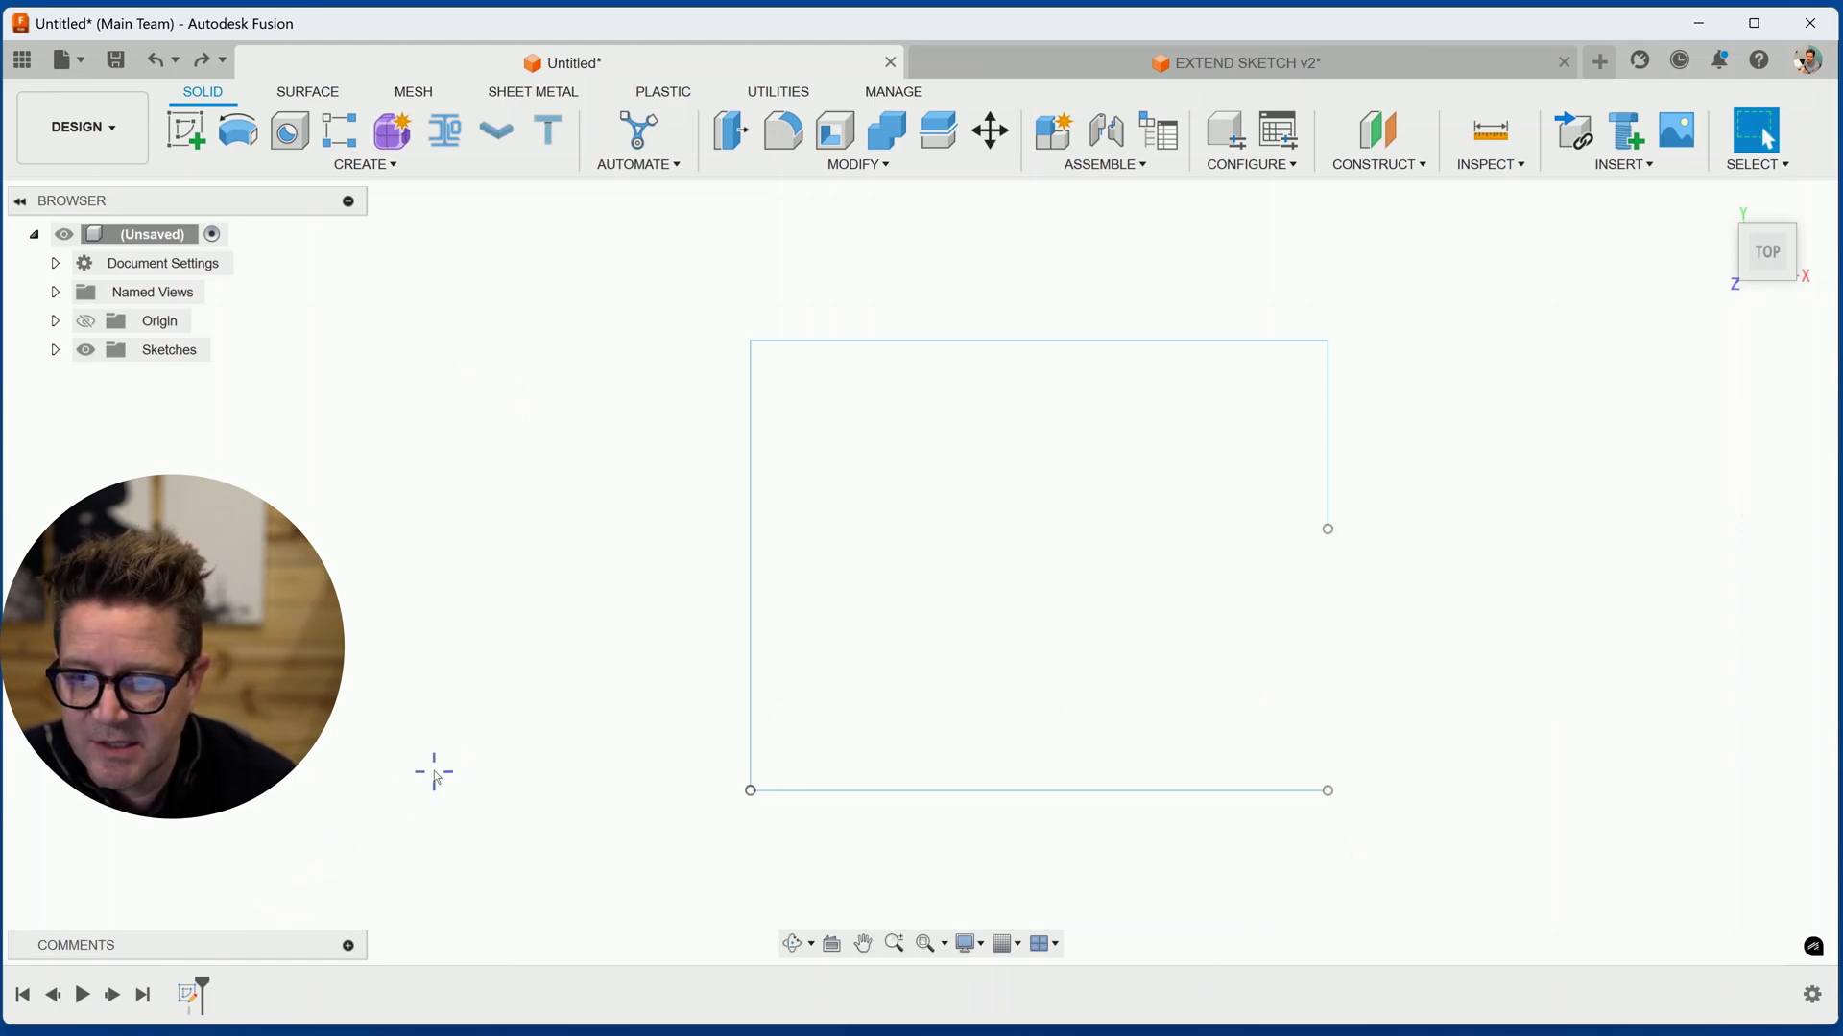
Step: Reopen Sketch1 from the timeline to edit its three-sided open rectangle
left_click(191, 998)
double_click(191, 998)
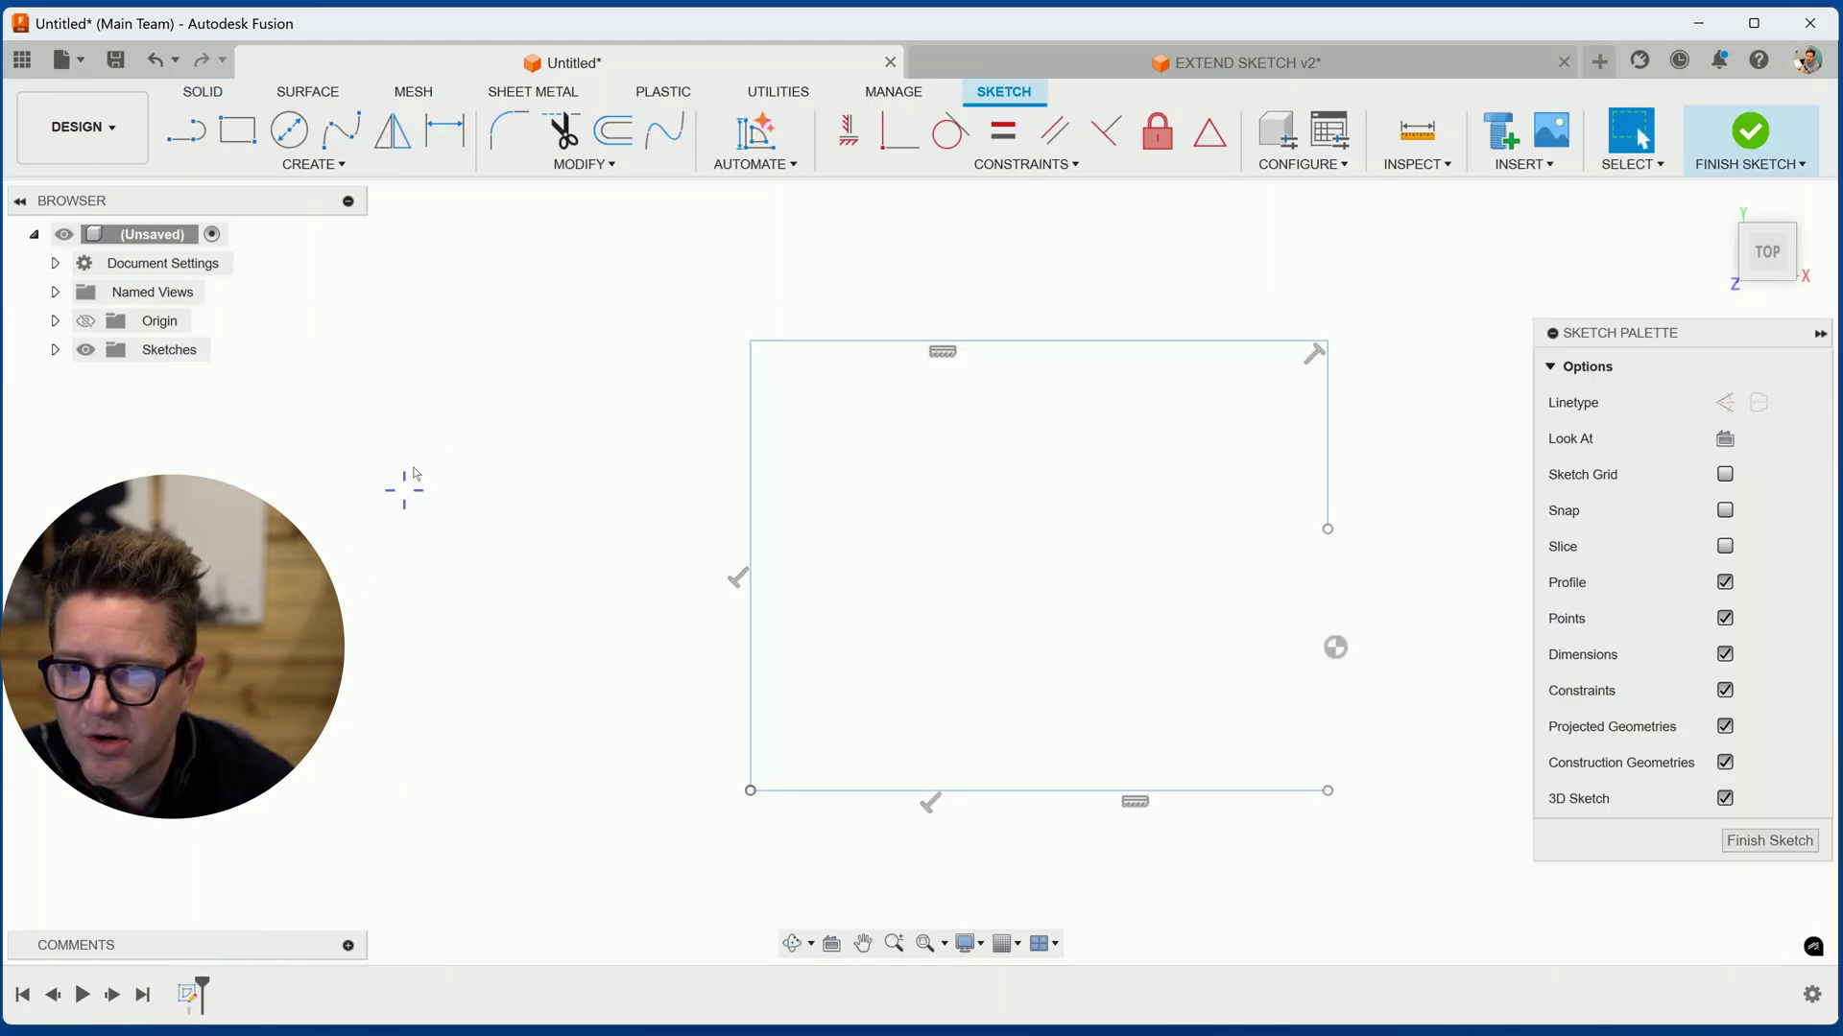
Step: Start the sketch Extend command from the Modify menu
left_click(581, 167)
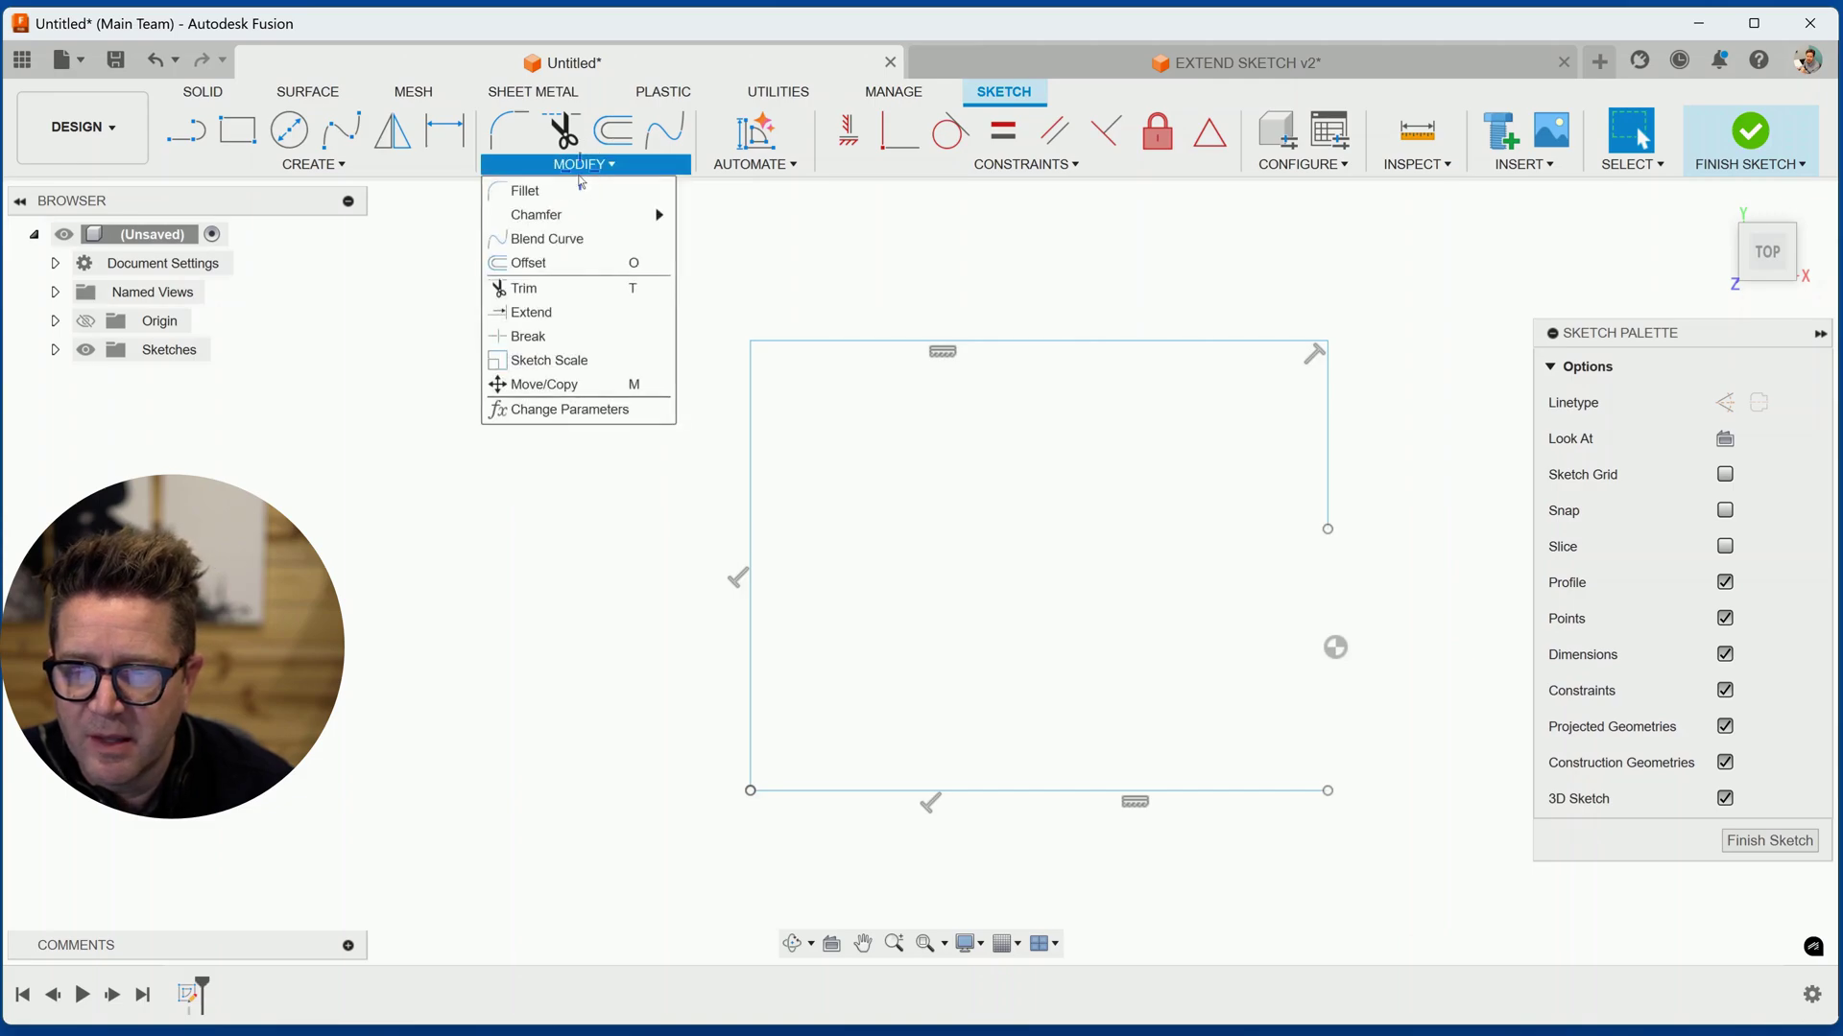
left_click(557, 312)
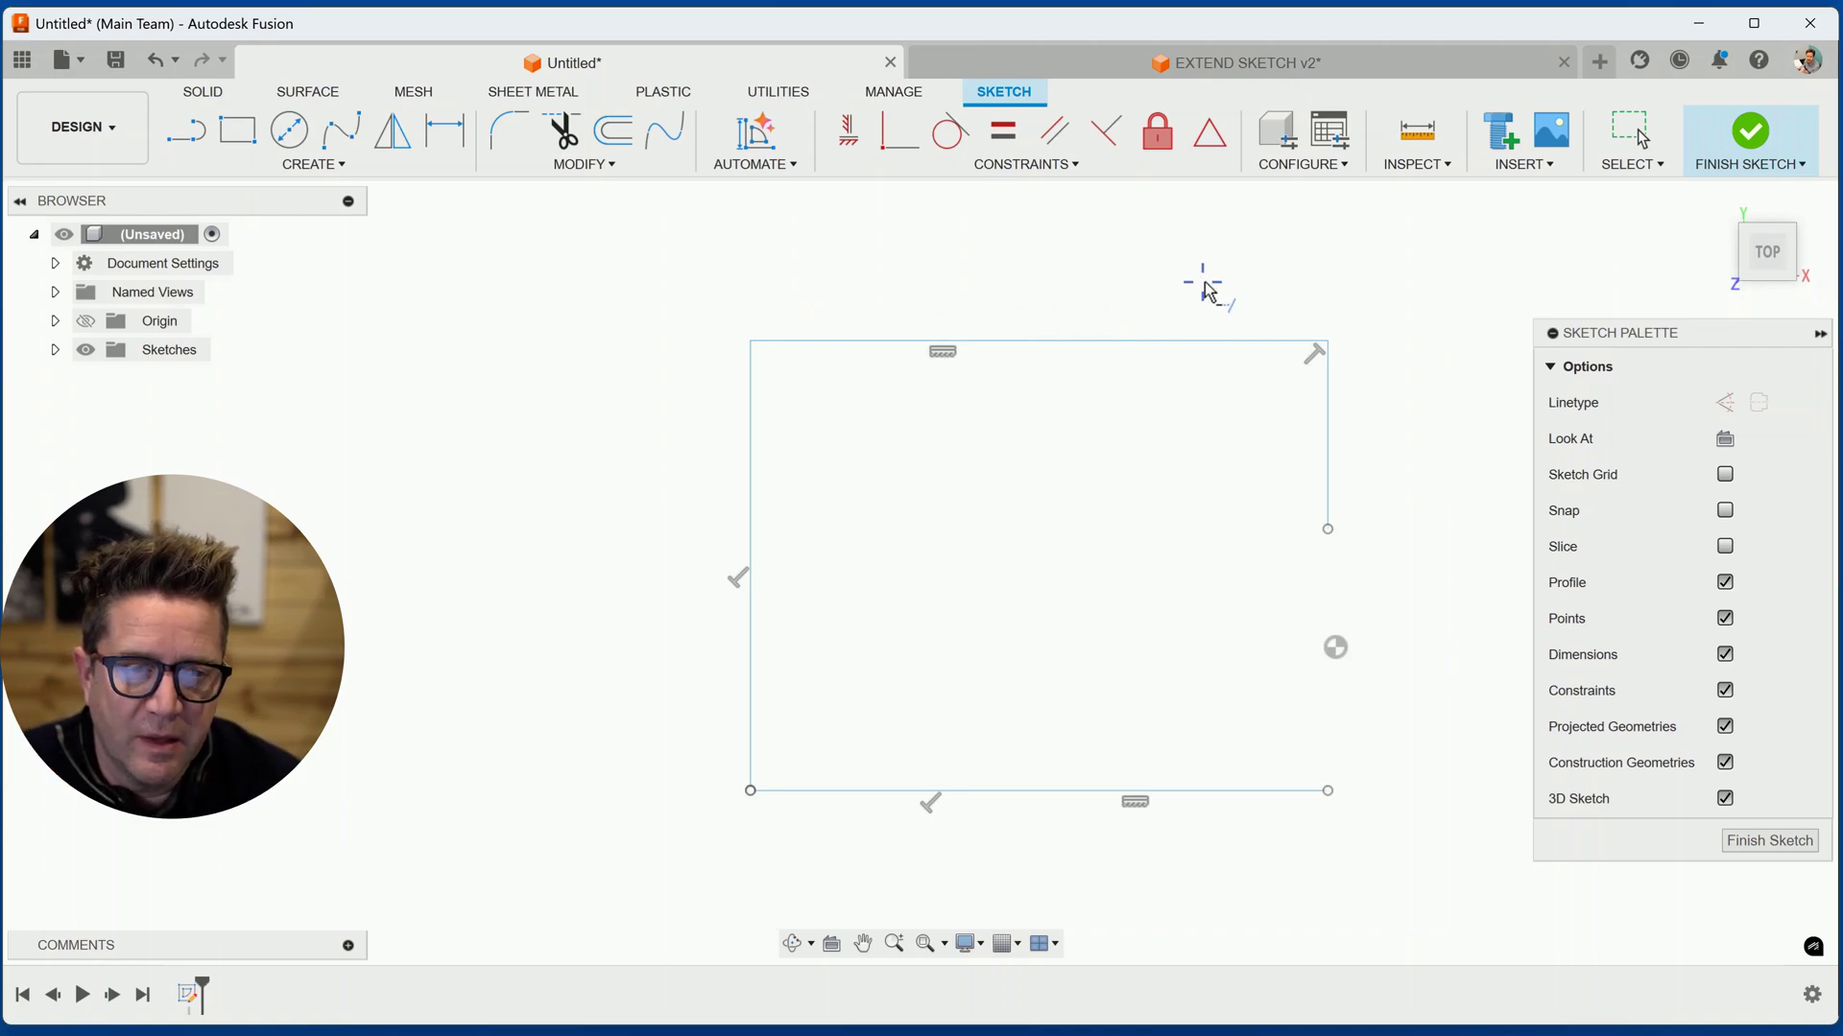
Step: Extend the rectangle's right edge down to the bottom corner, repeating Extend for the upper segment
left_click(1332, 495)
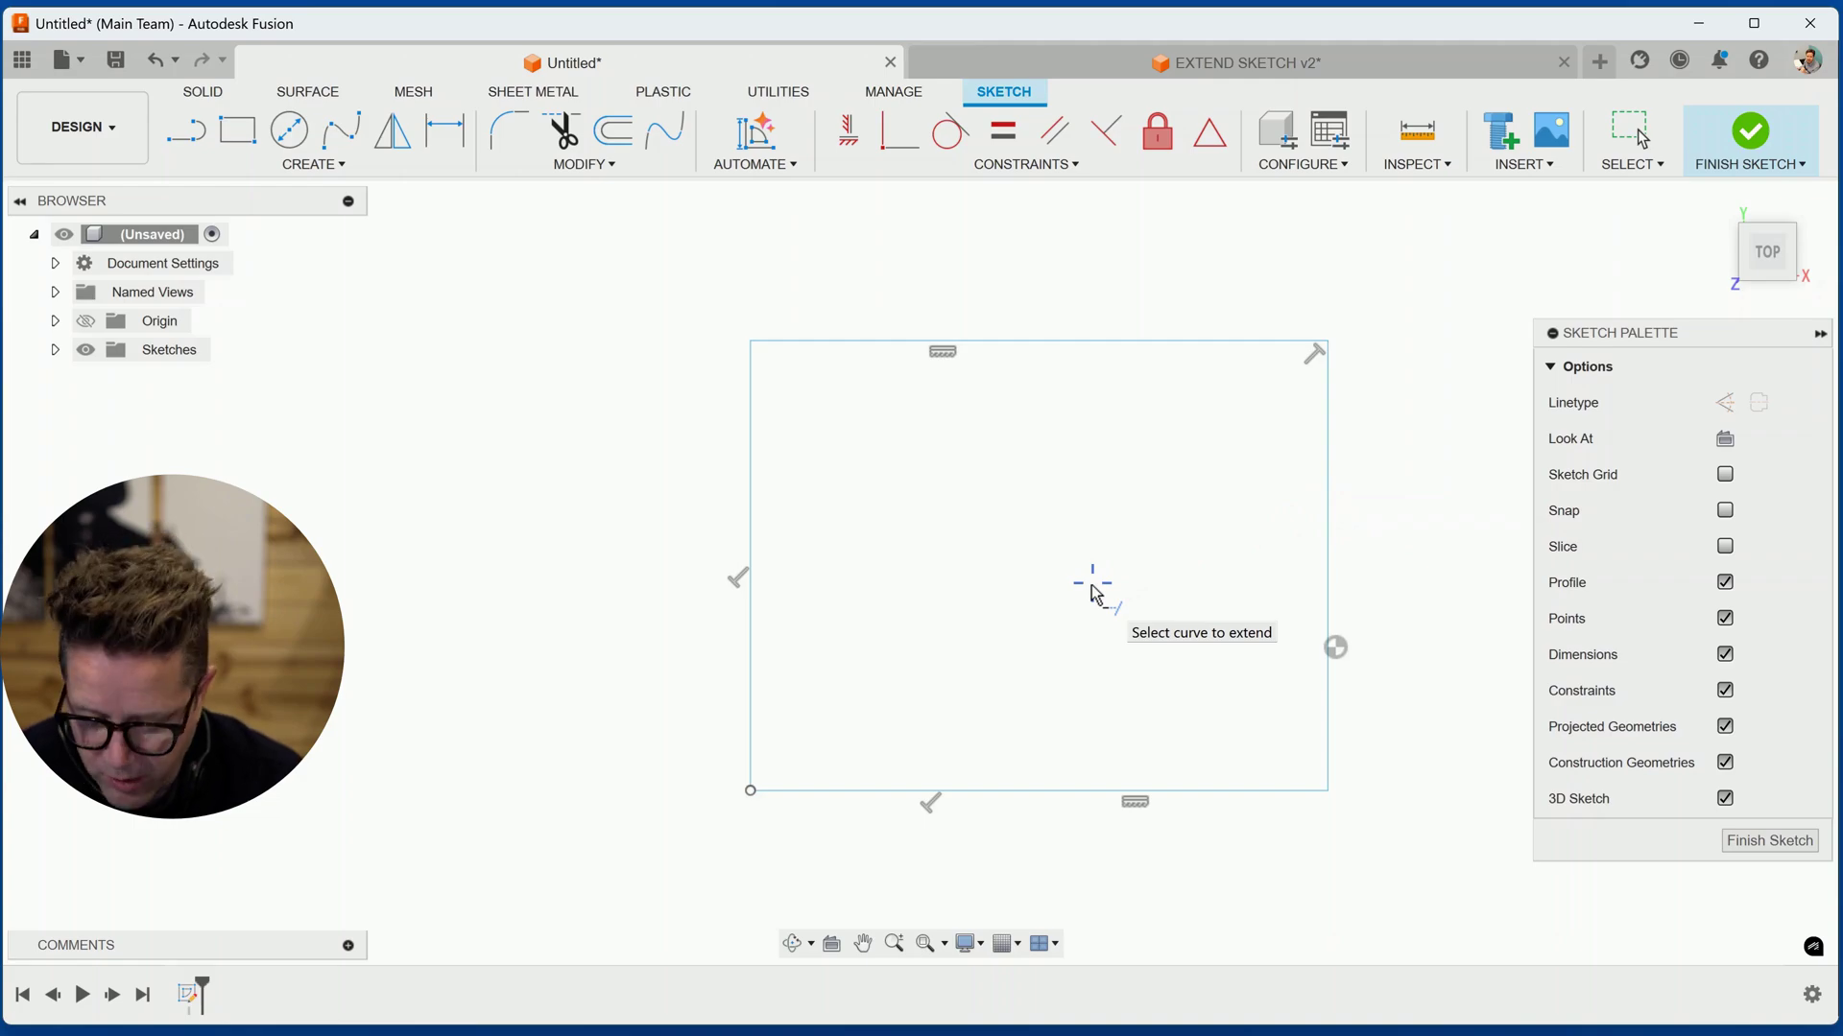
key("Escape")
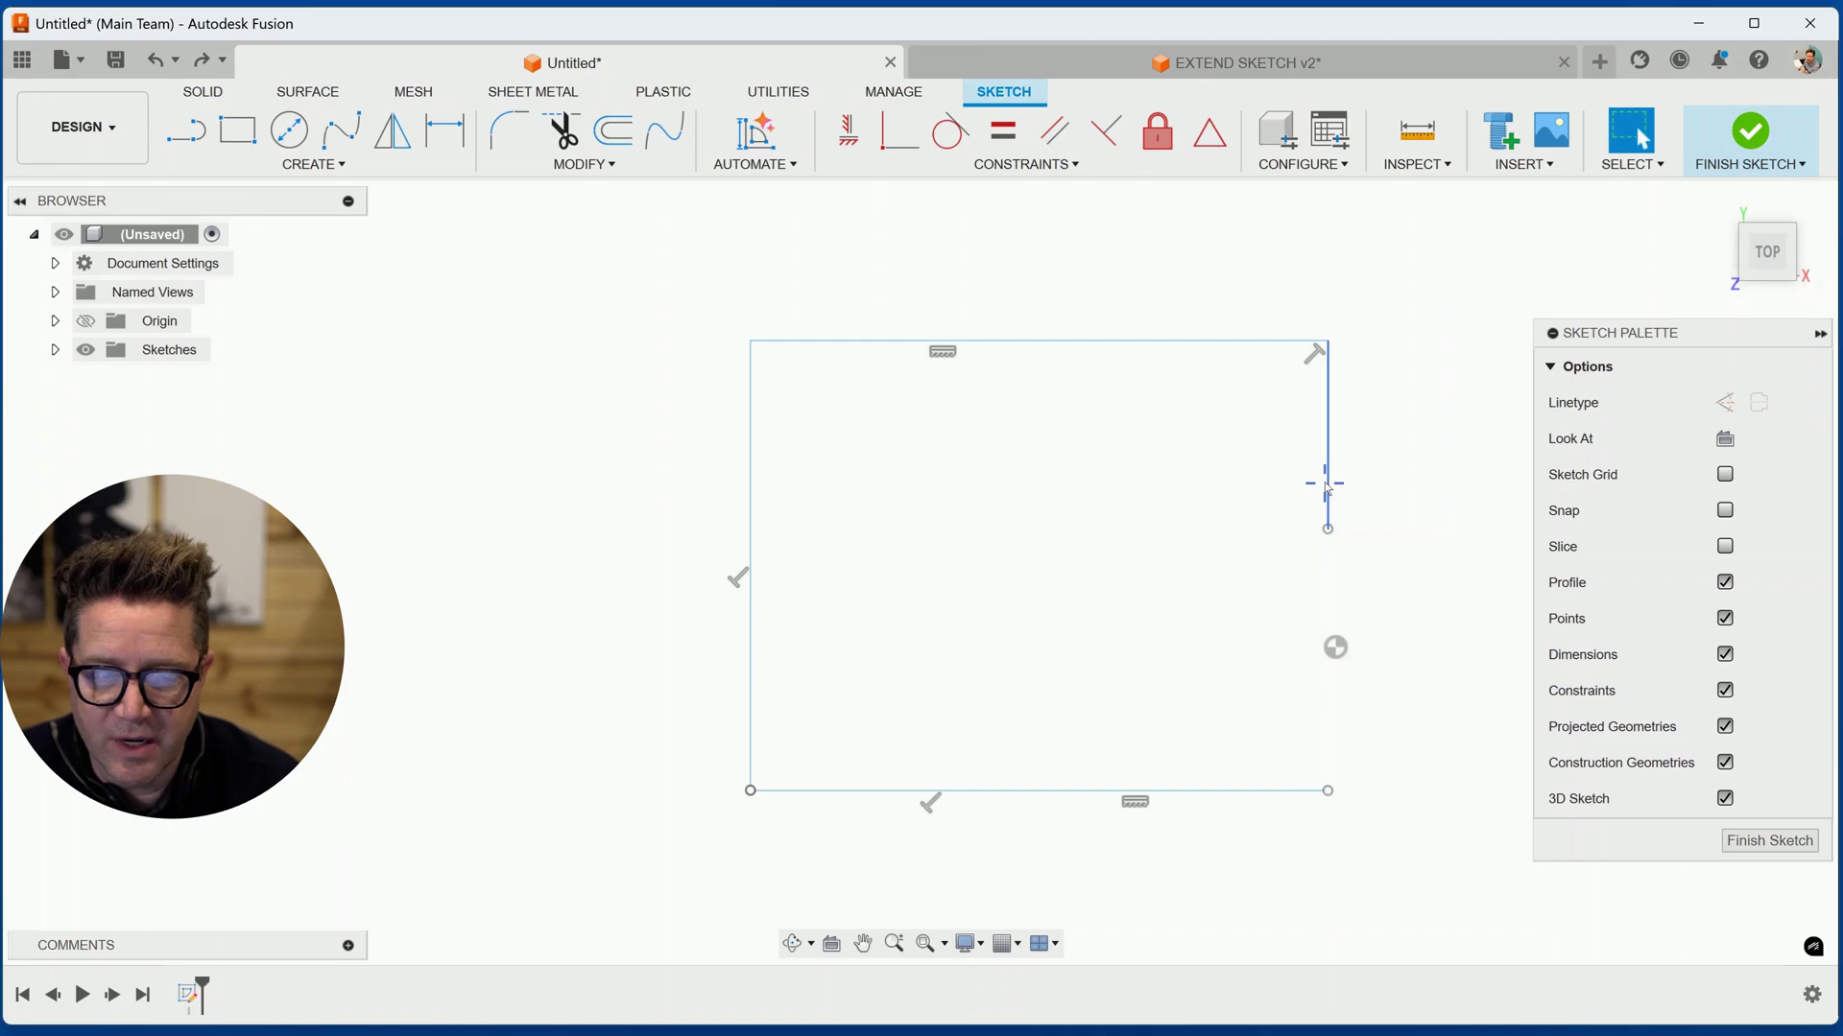
right_click(1404, 483)
left_click(1403, 422)
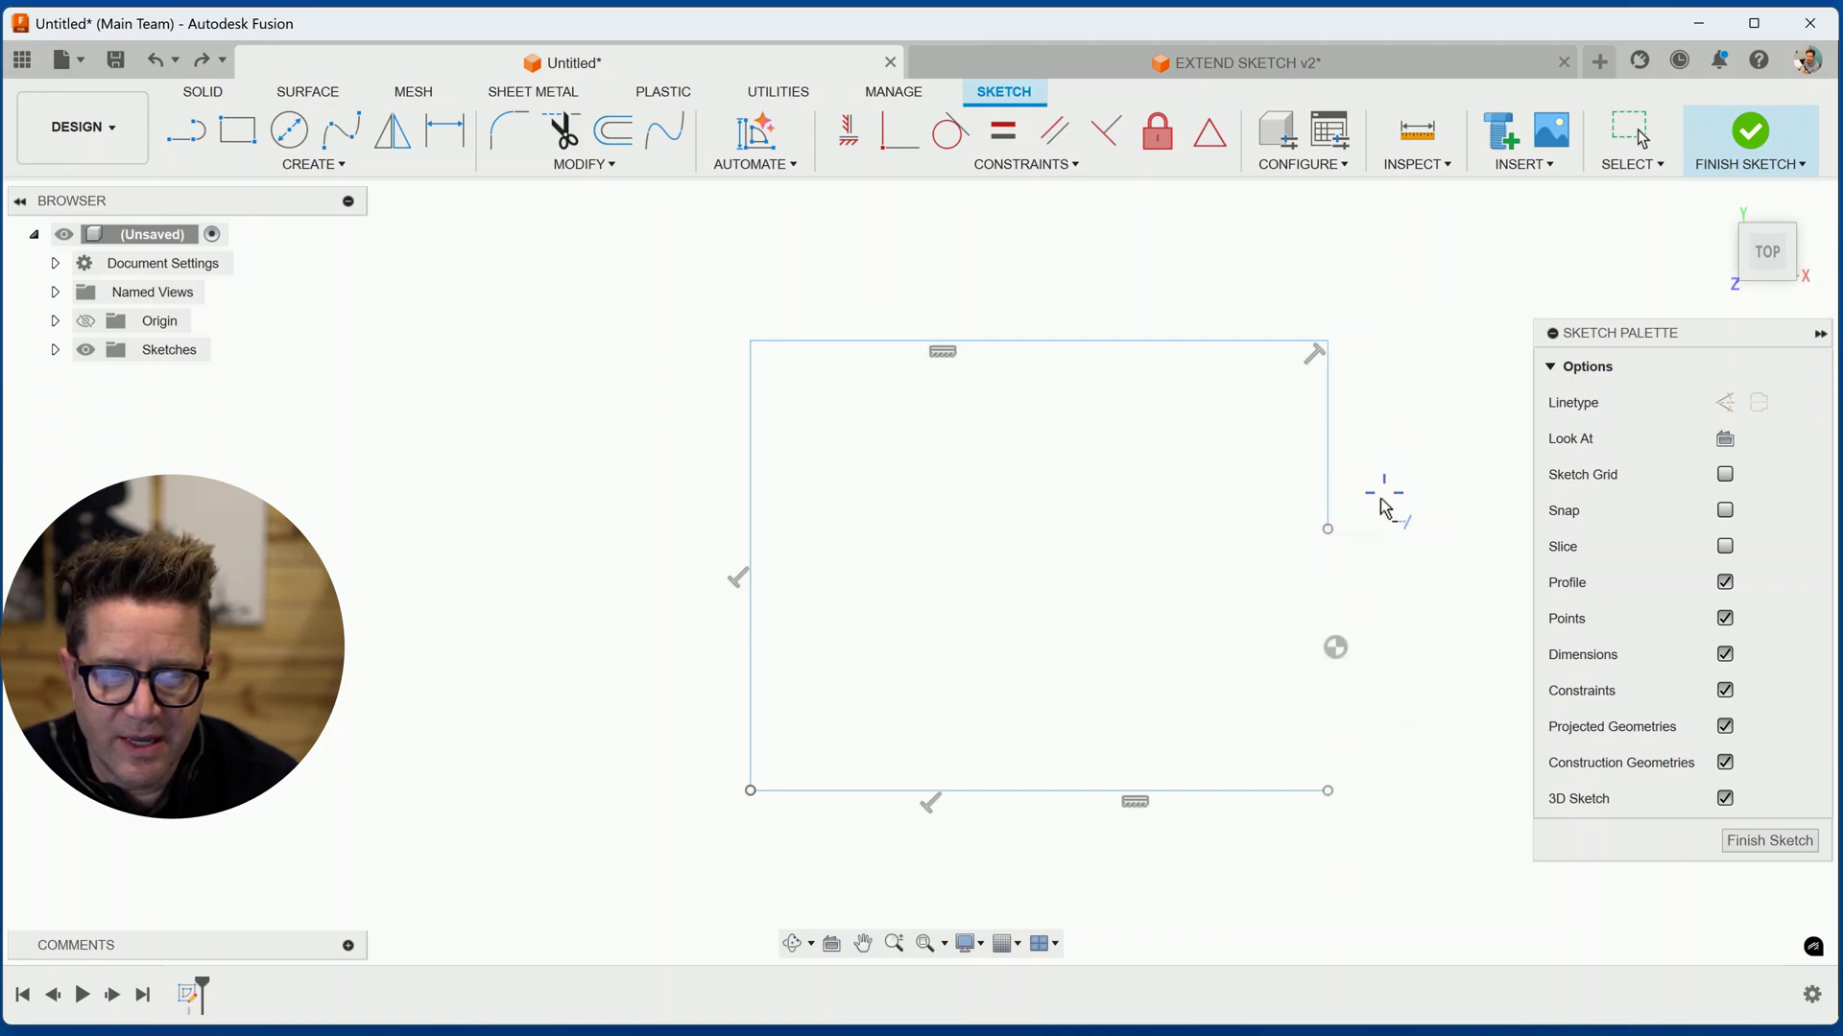
left_click(1337, 505)
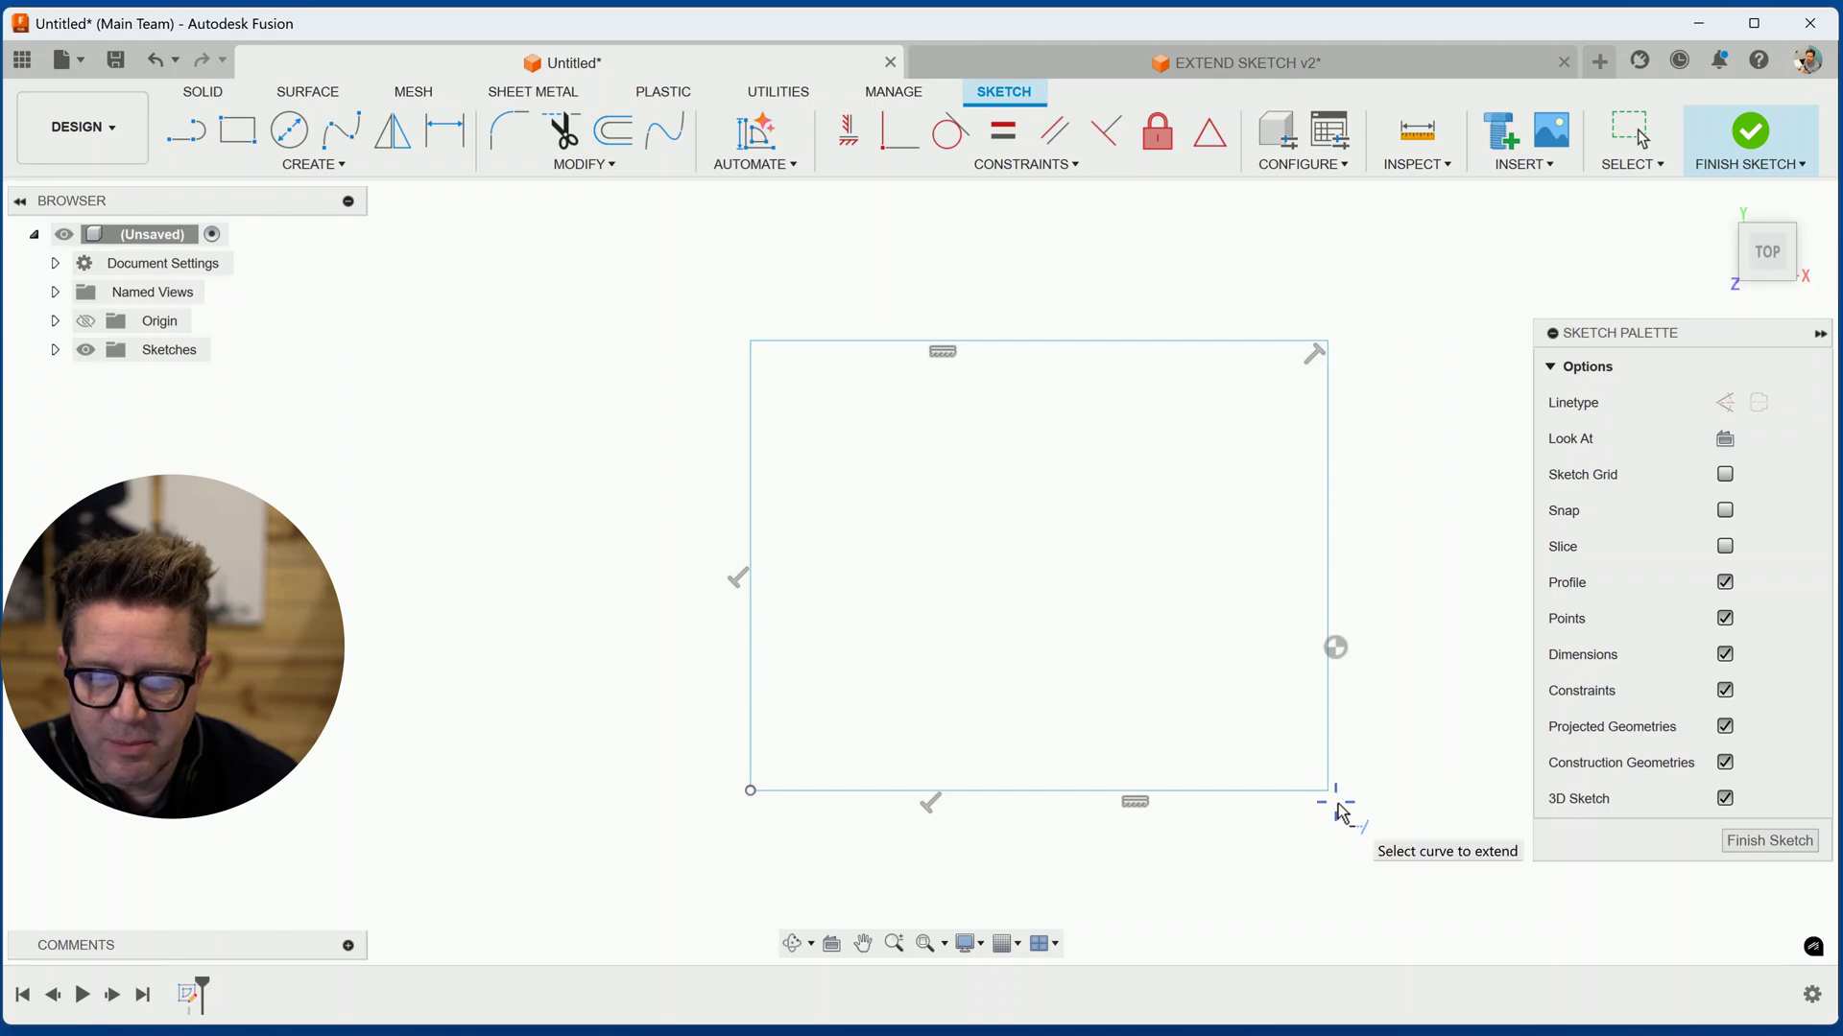
Step: Drag the bottom-right endpoint onto the corner, then undo that move
key("Escape")
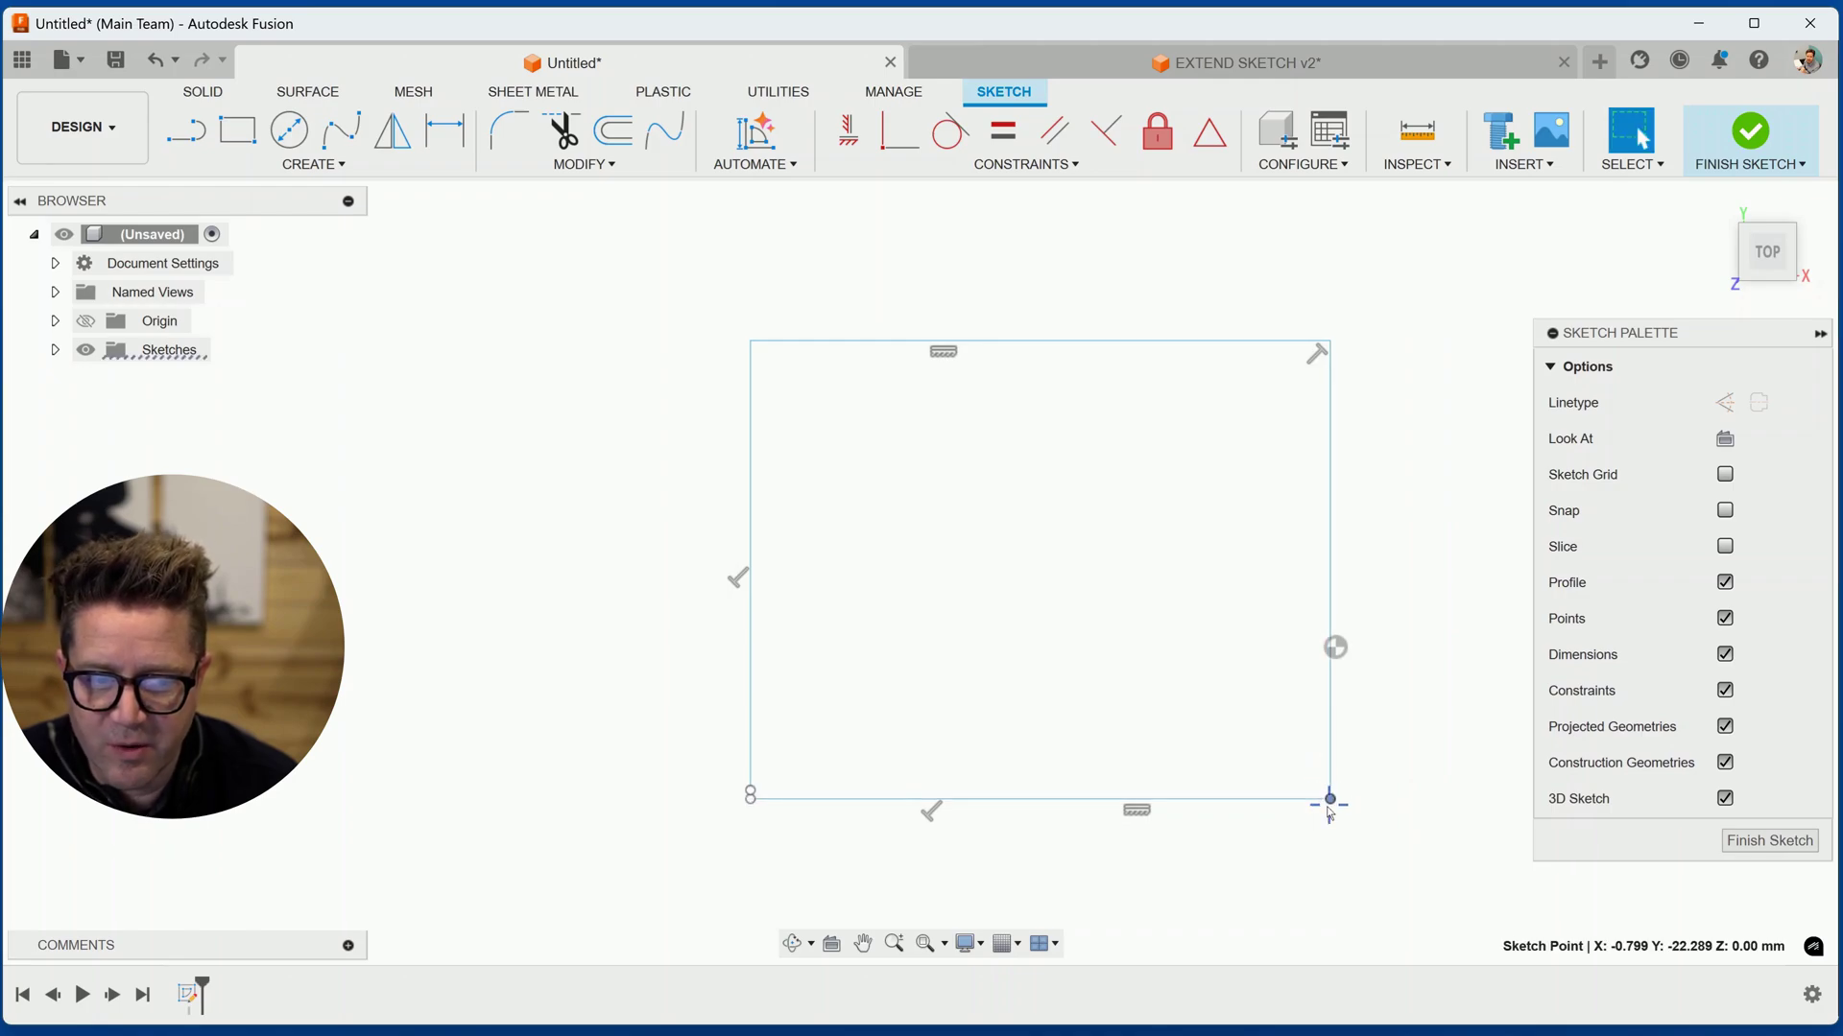
left_click_drag(1328, 795, 1323, 782)
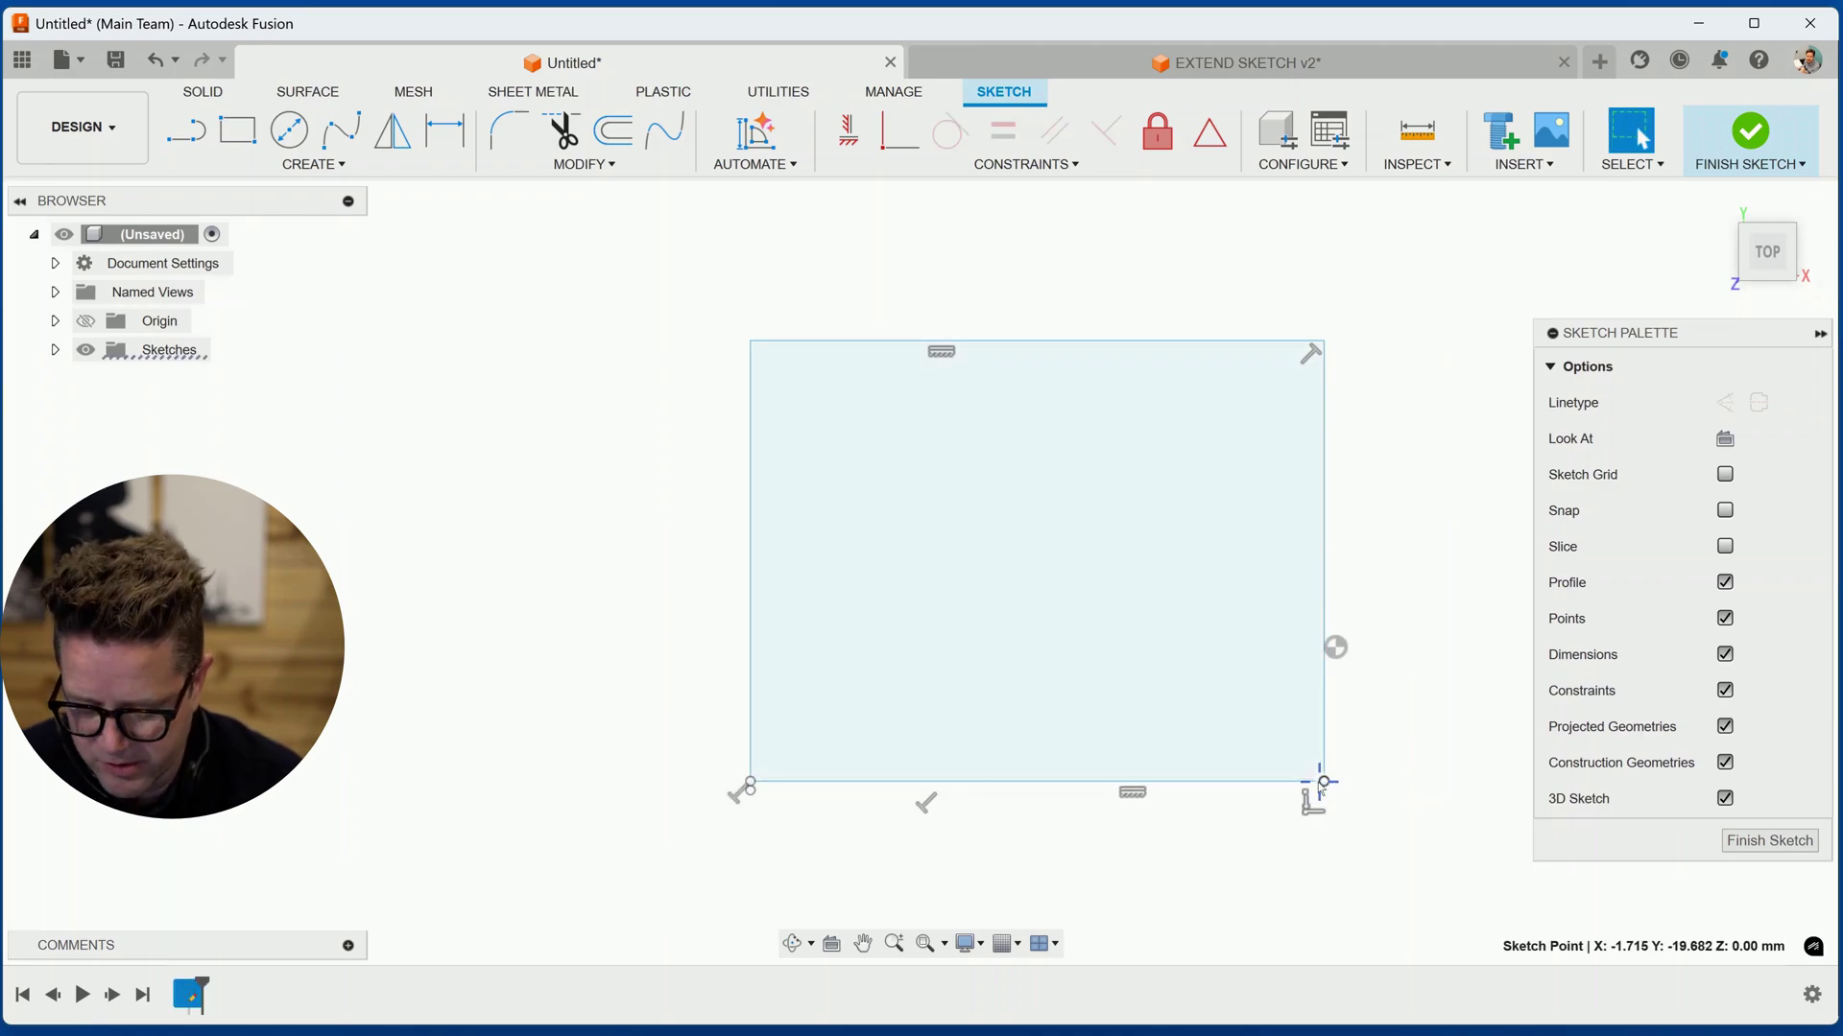
key("ctrl+z")
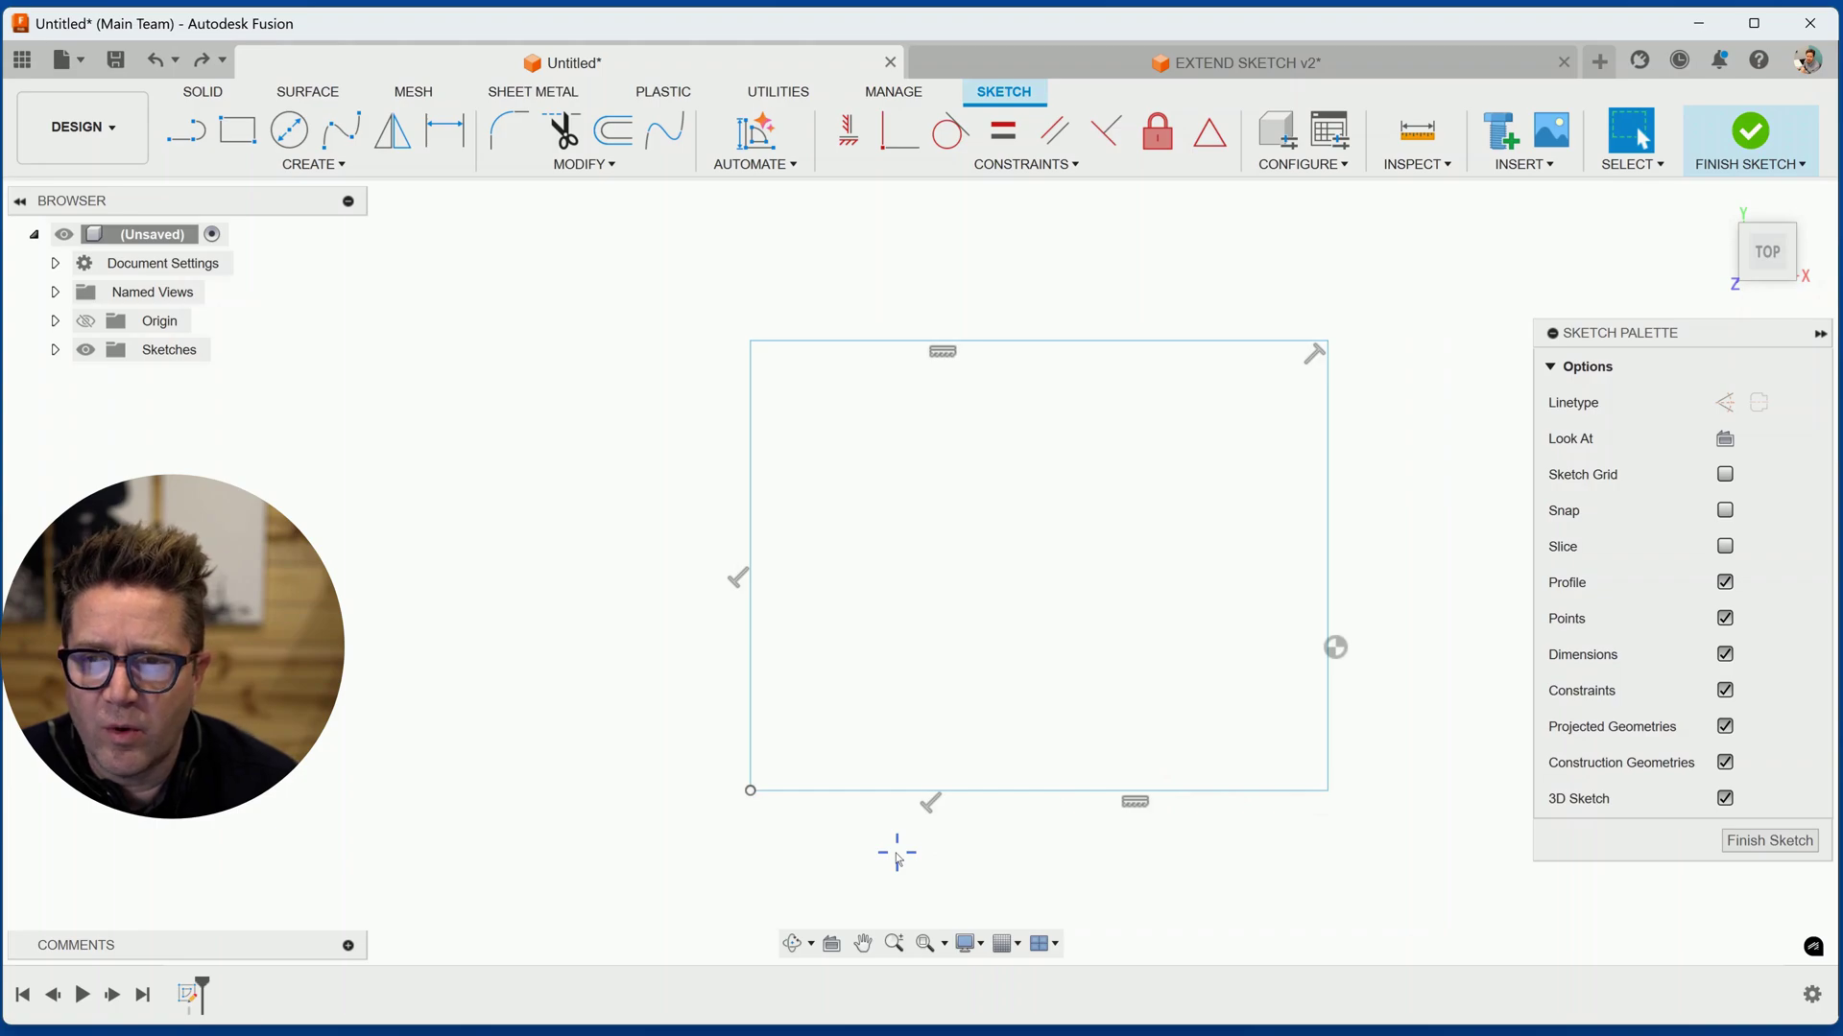
Step: Draw a diagonal line across the rectangle with the Line tool
left_click(186, 132)
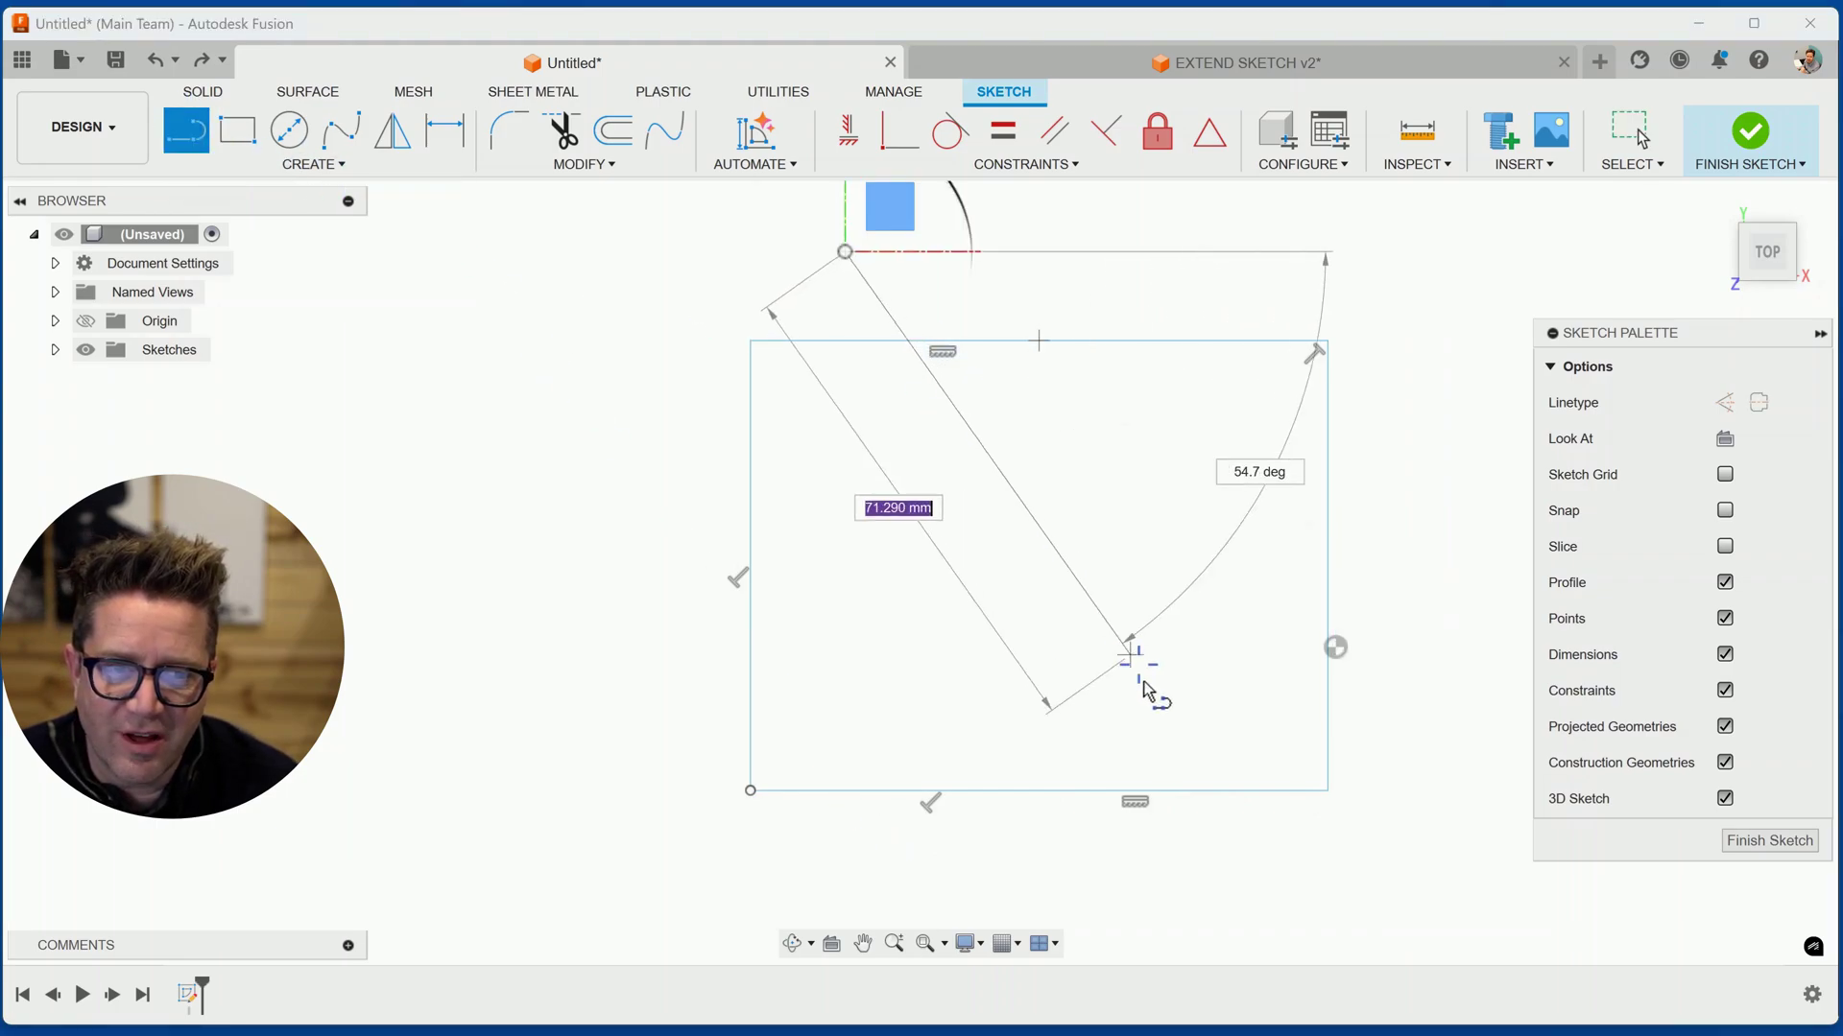
left_click(1249, 850)
key("Escape")
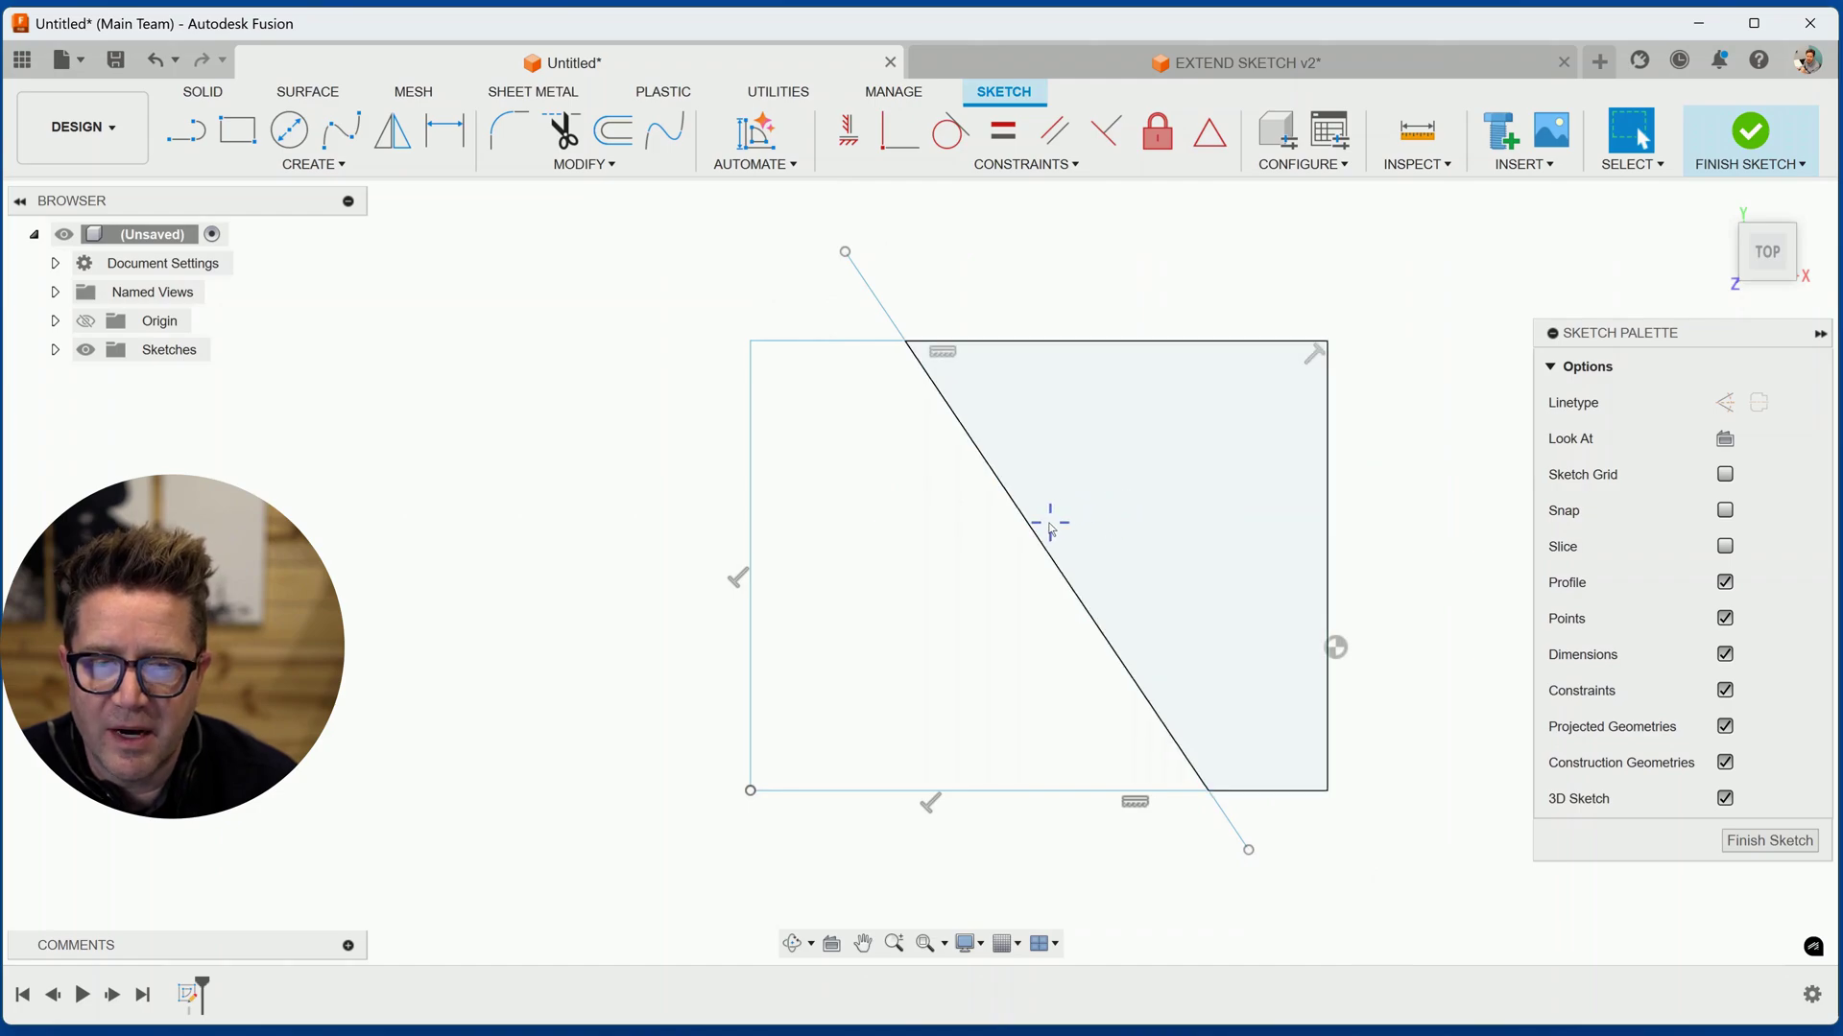
Step: Drag the 105.899 mm diagonal line left and down past the rectangle's lower-left corner
left_click_drag(1030, 526, 912, 567)
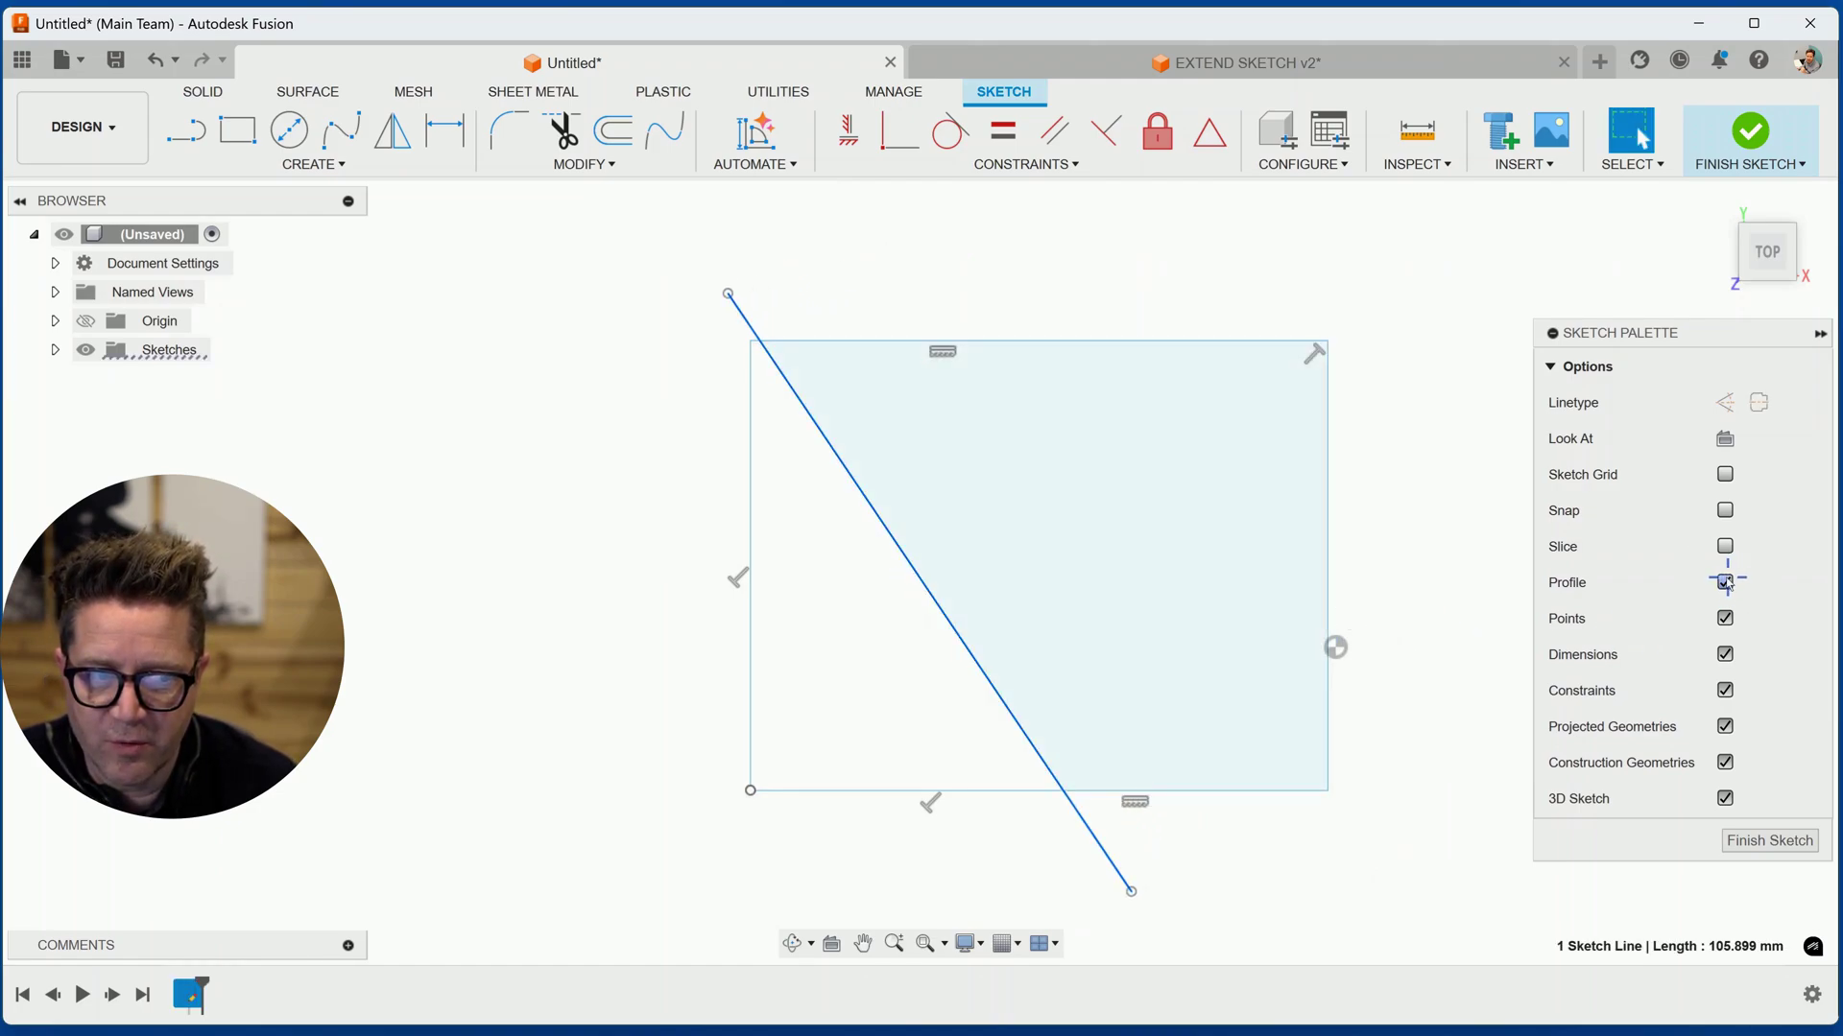
key("Escape")
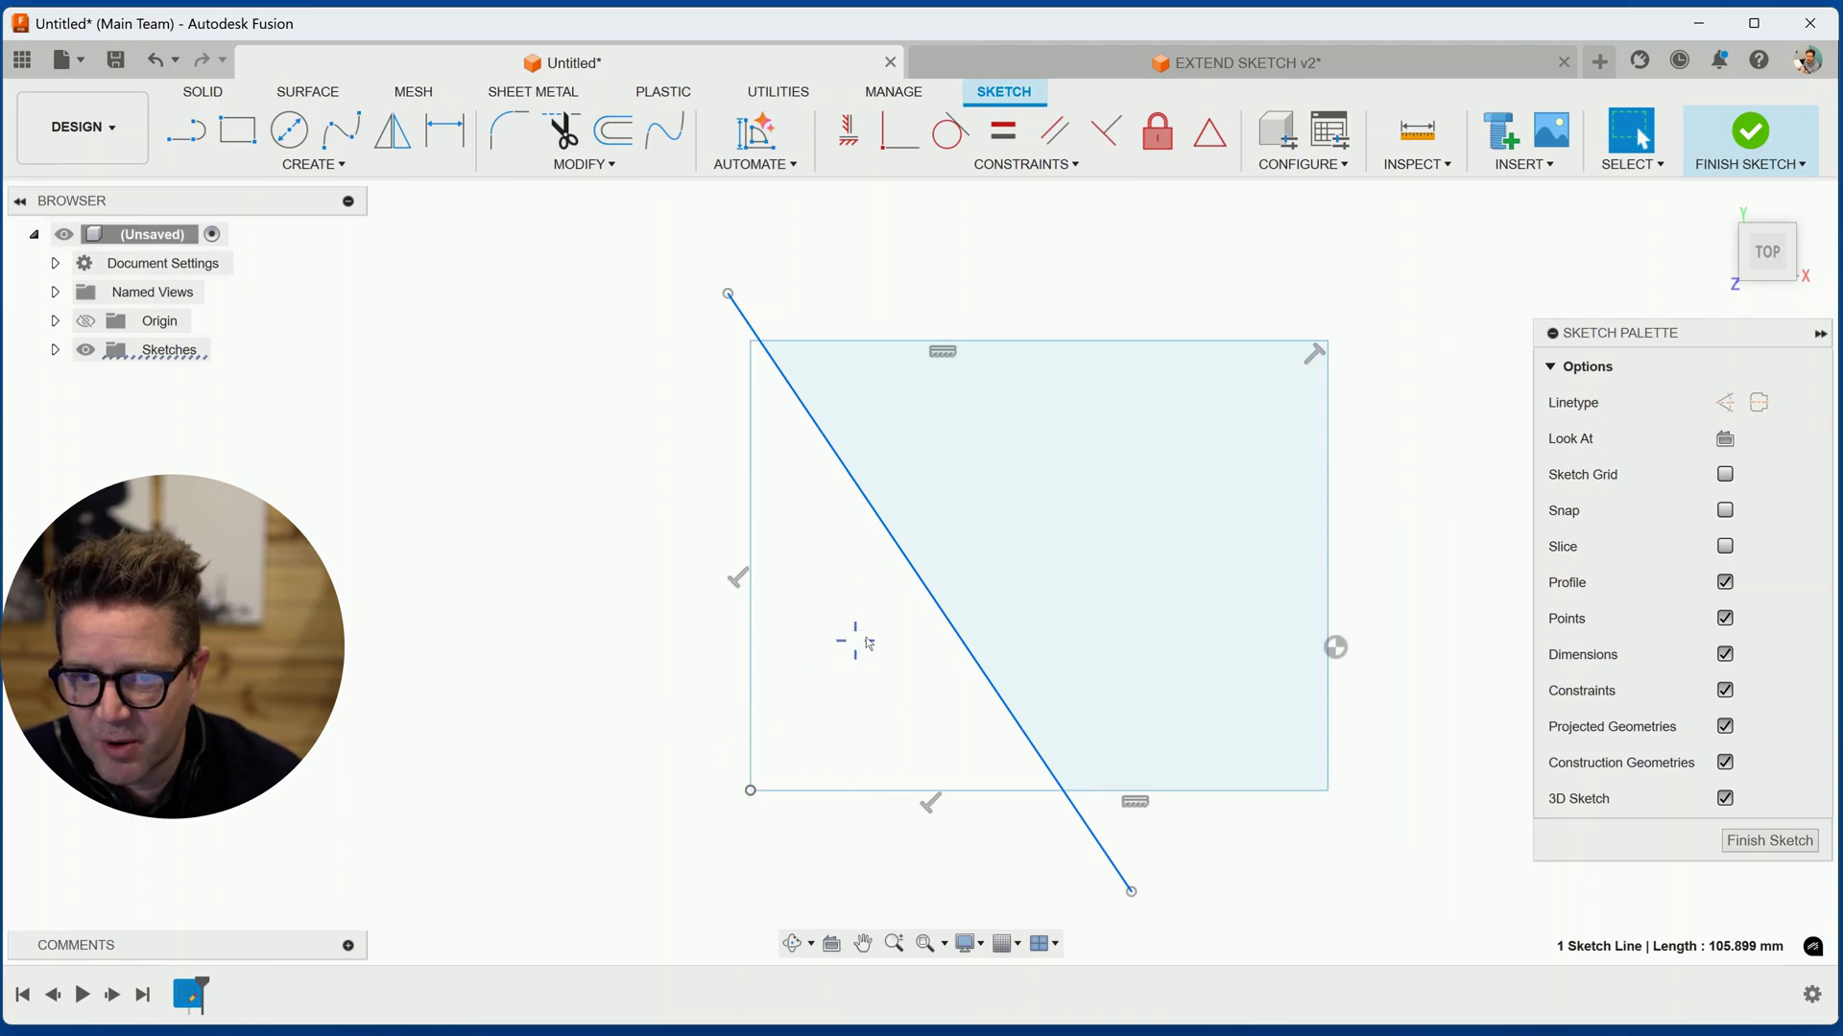
left_click_drag(950, 622, 774, 678)
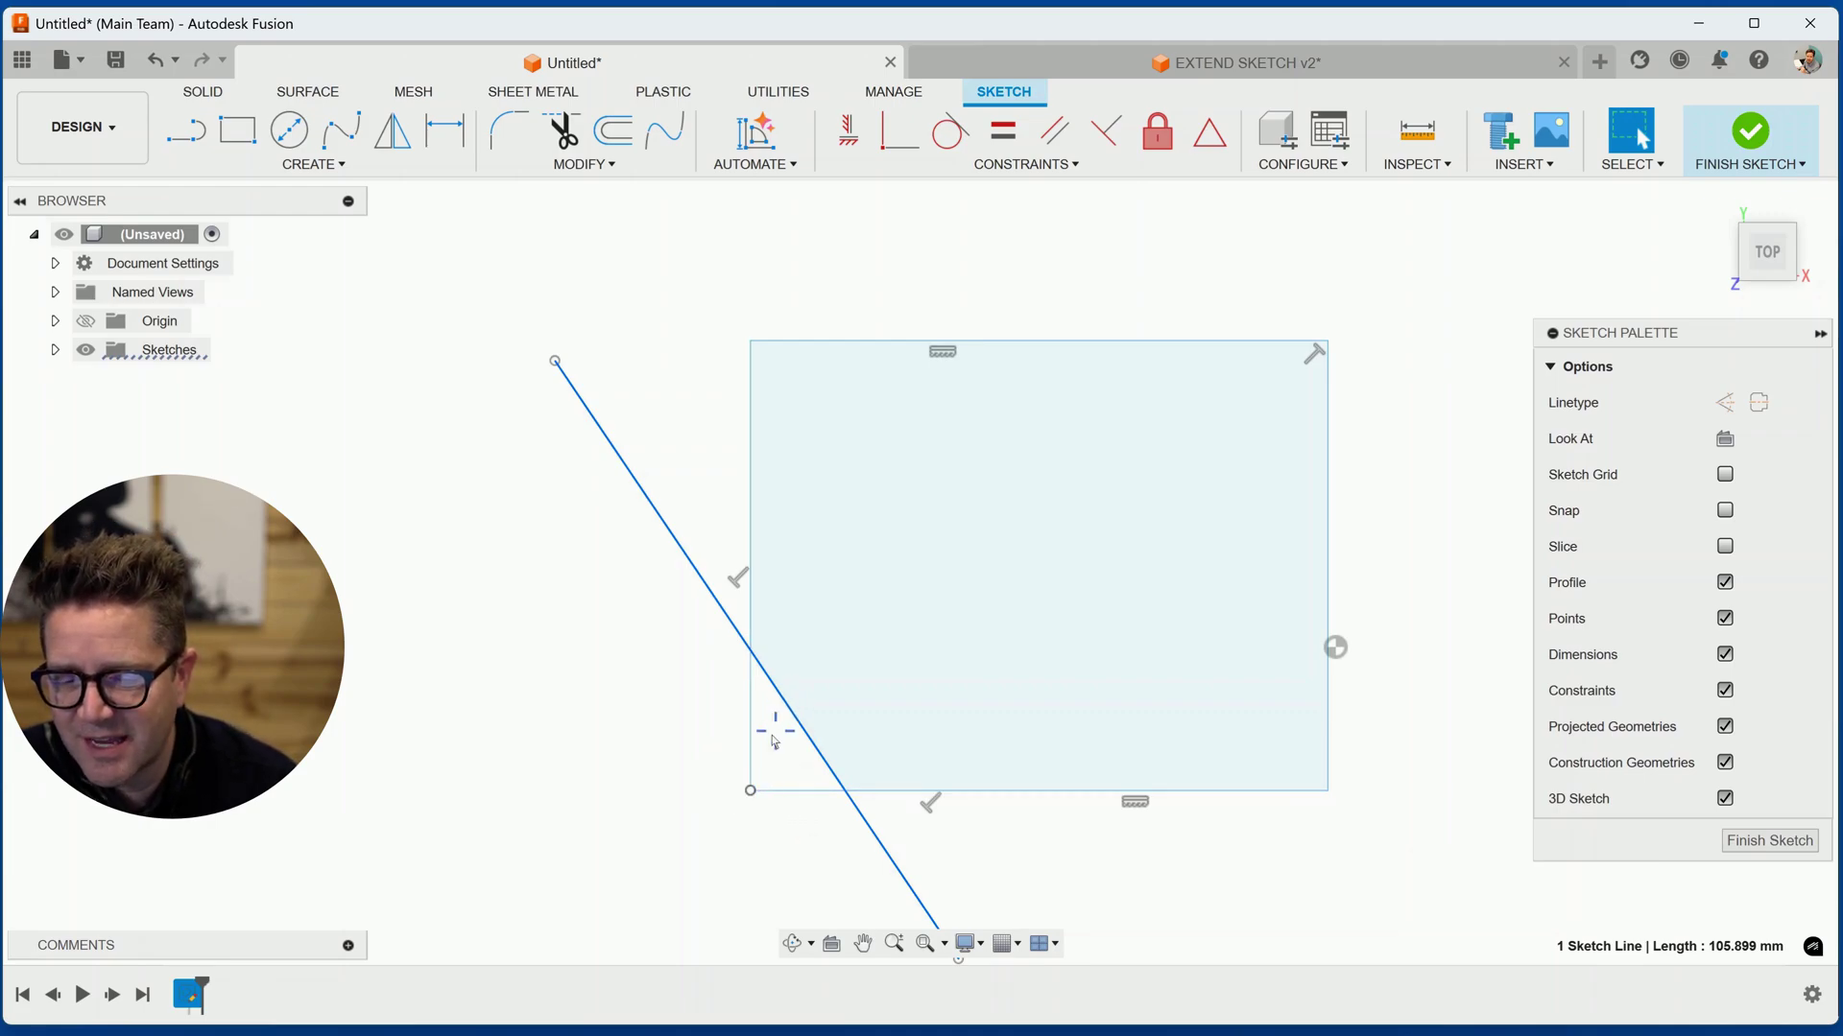
scroll(763, 809, "up", 5)
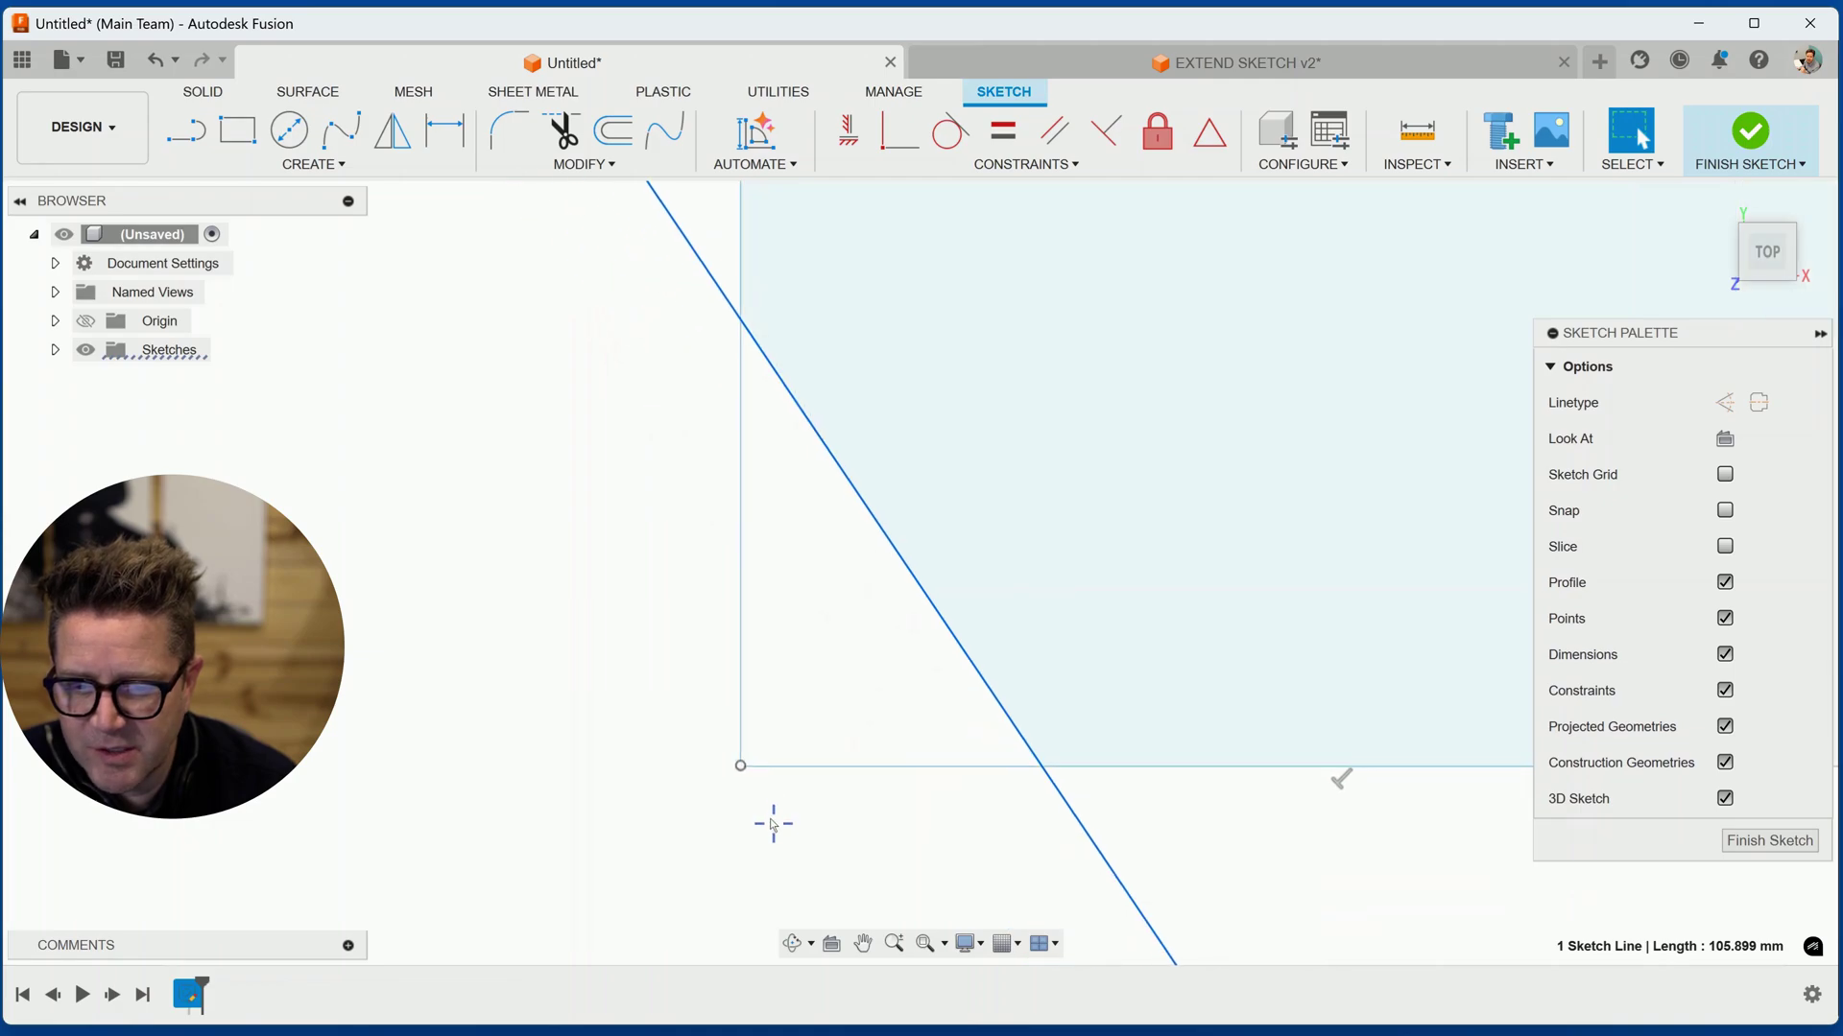
scroll(744, 780, "up", 5)
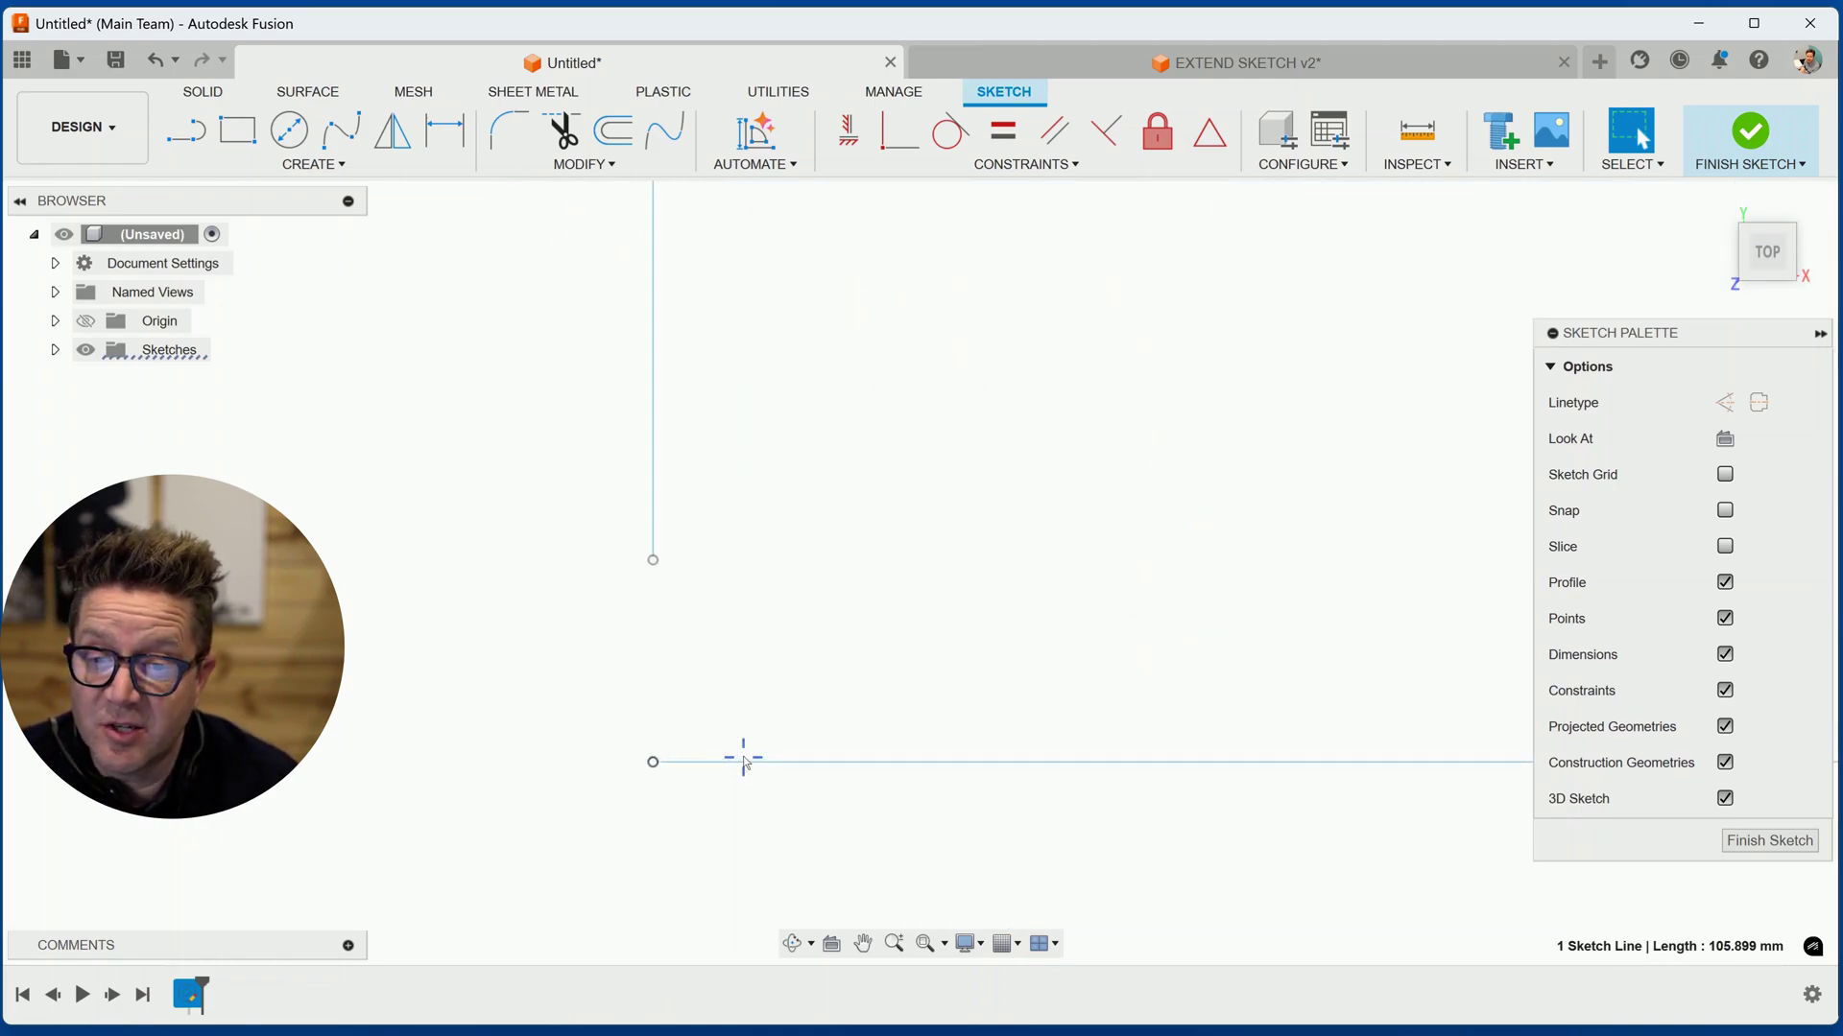
Step: Extend the rectangle's left edge down to the bottom edge, closing the profile
left_click(584, 164)
left_click(595, 312)
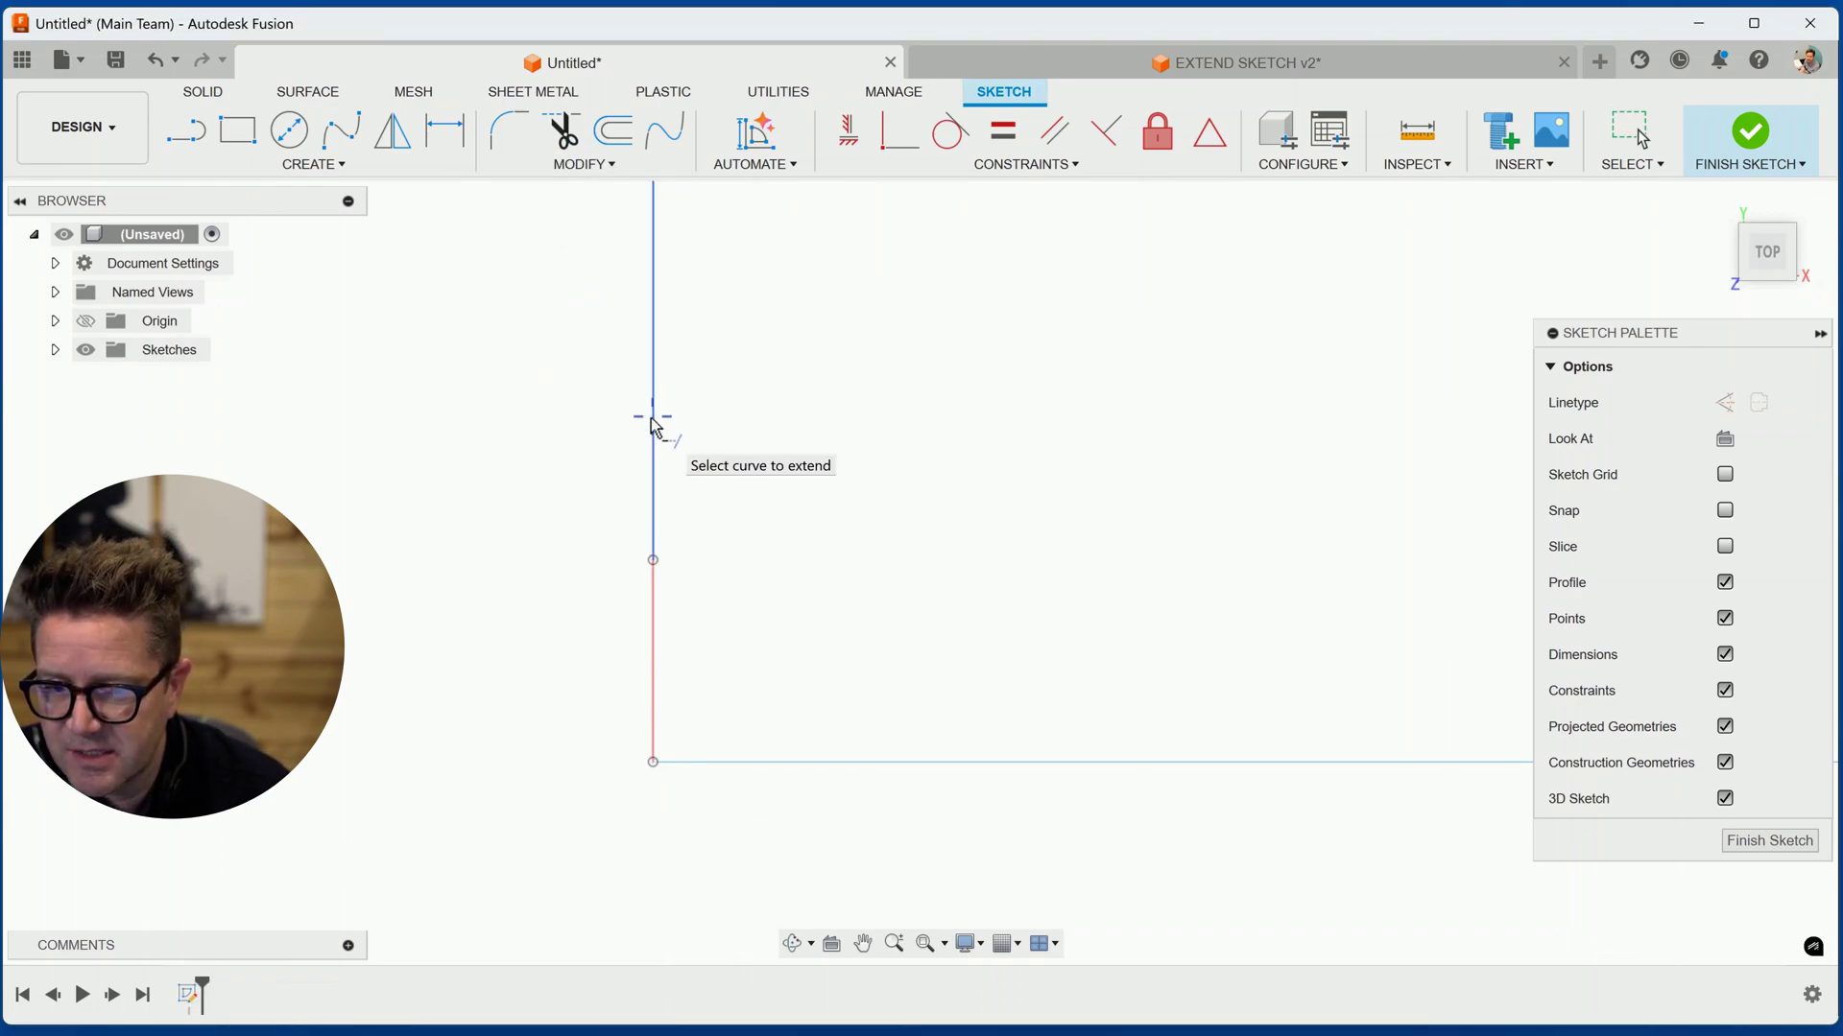
left_click(651, 419)
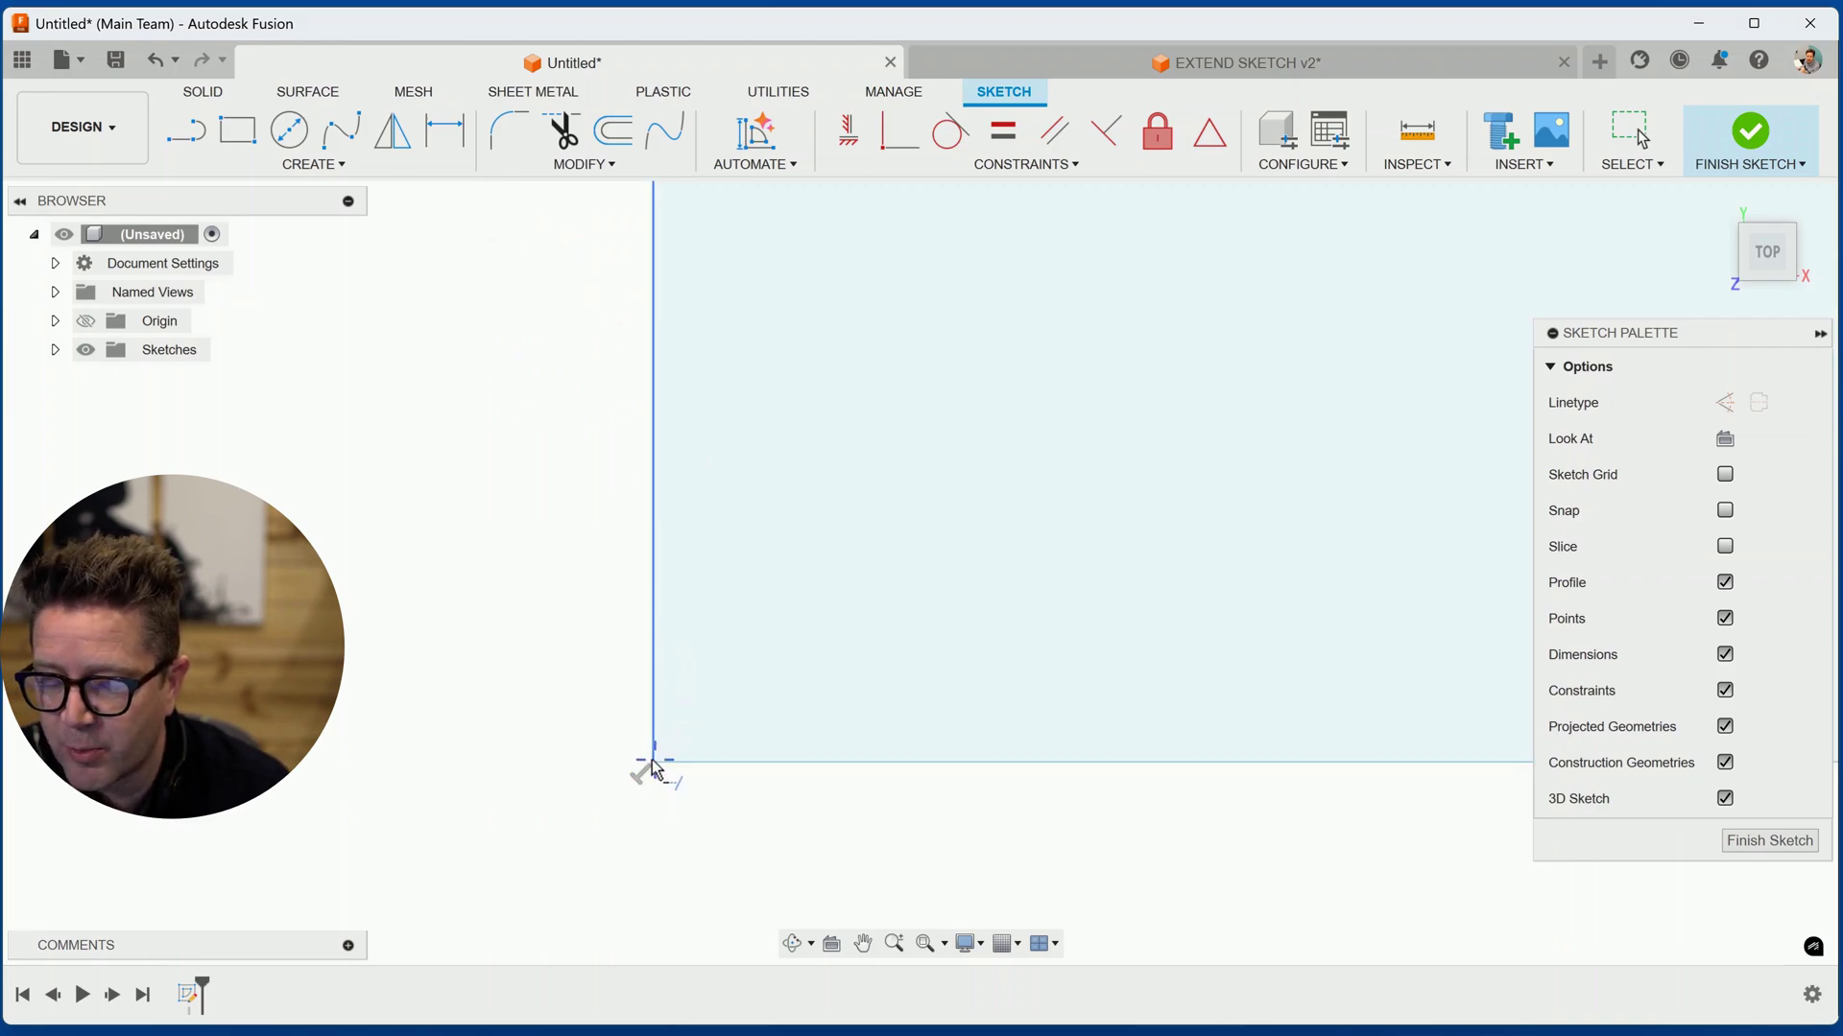
Step: Extend the diagonal line's upper end, then switch to the EXTEND SKETCH v2 design
scroll(884, 649, "down", 3)
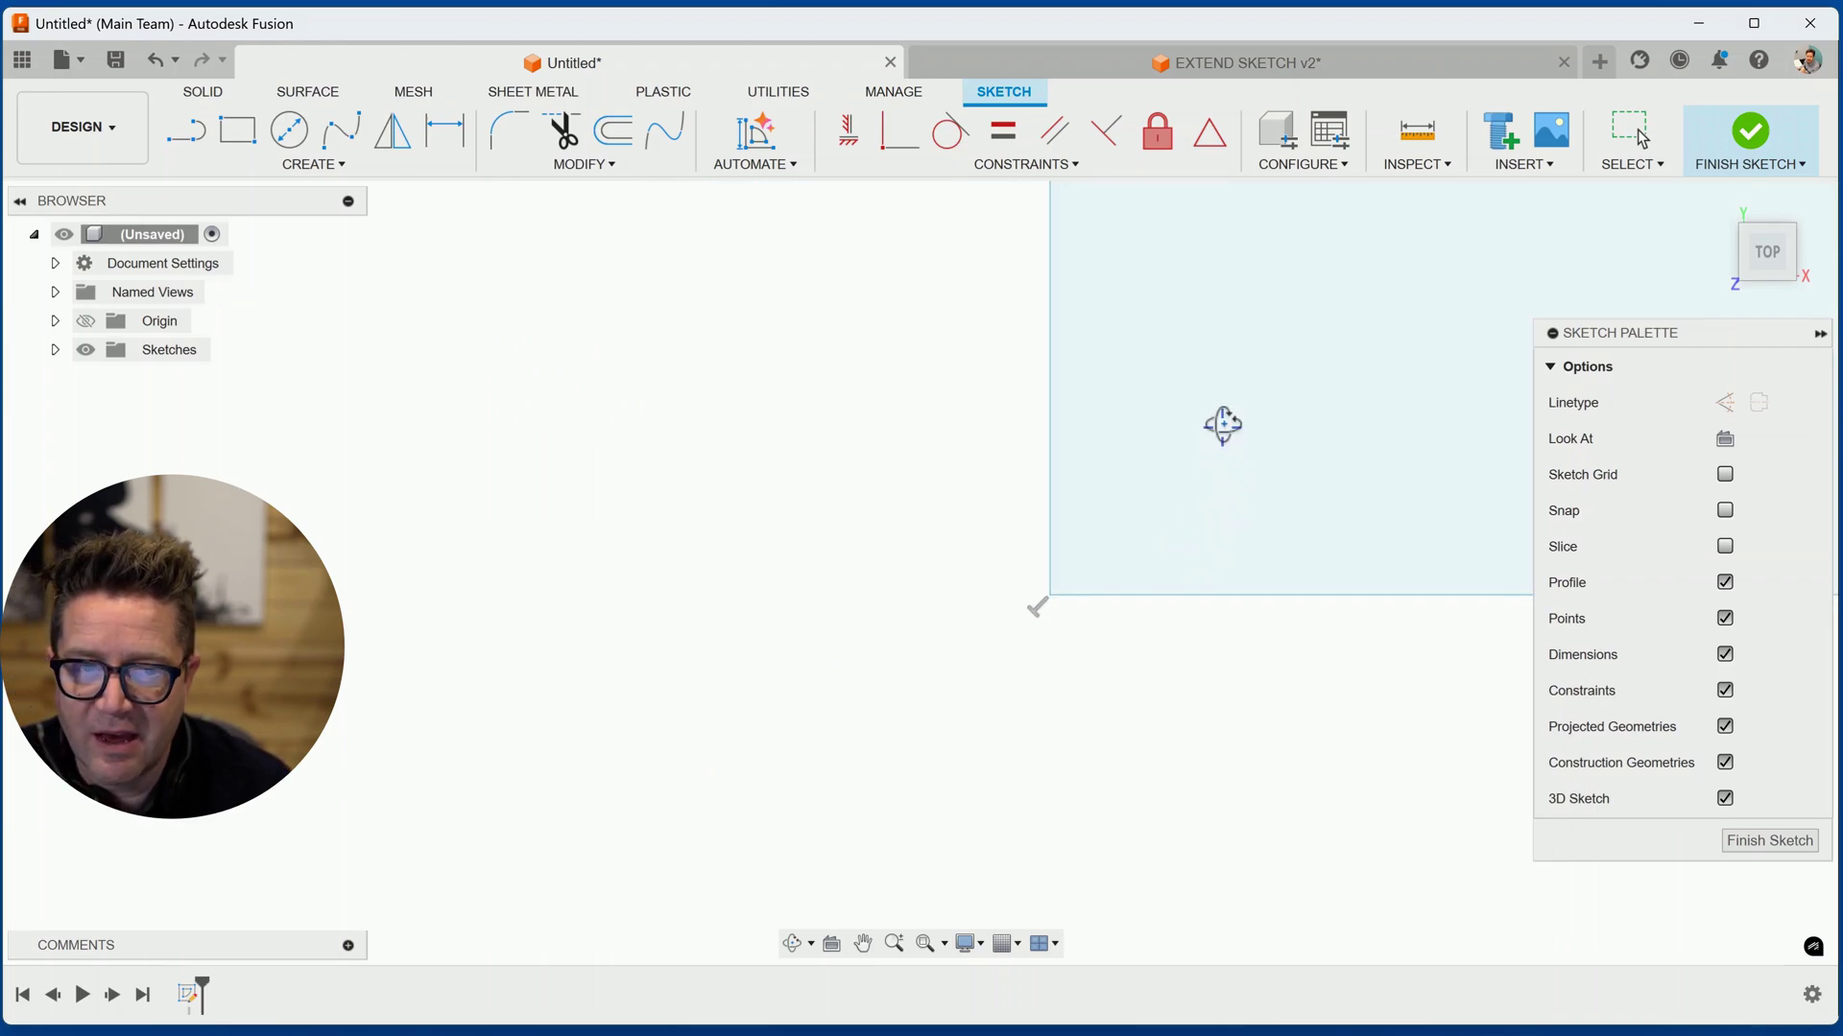
scroll(1221, 423, "up", 5)
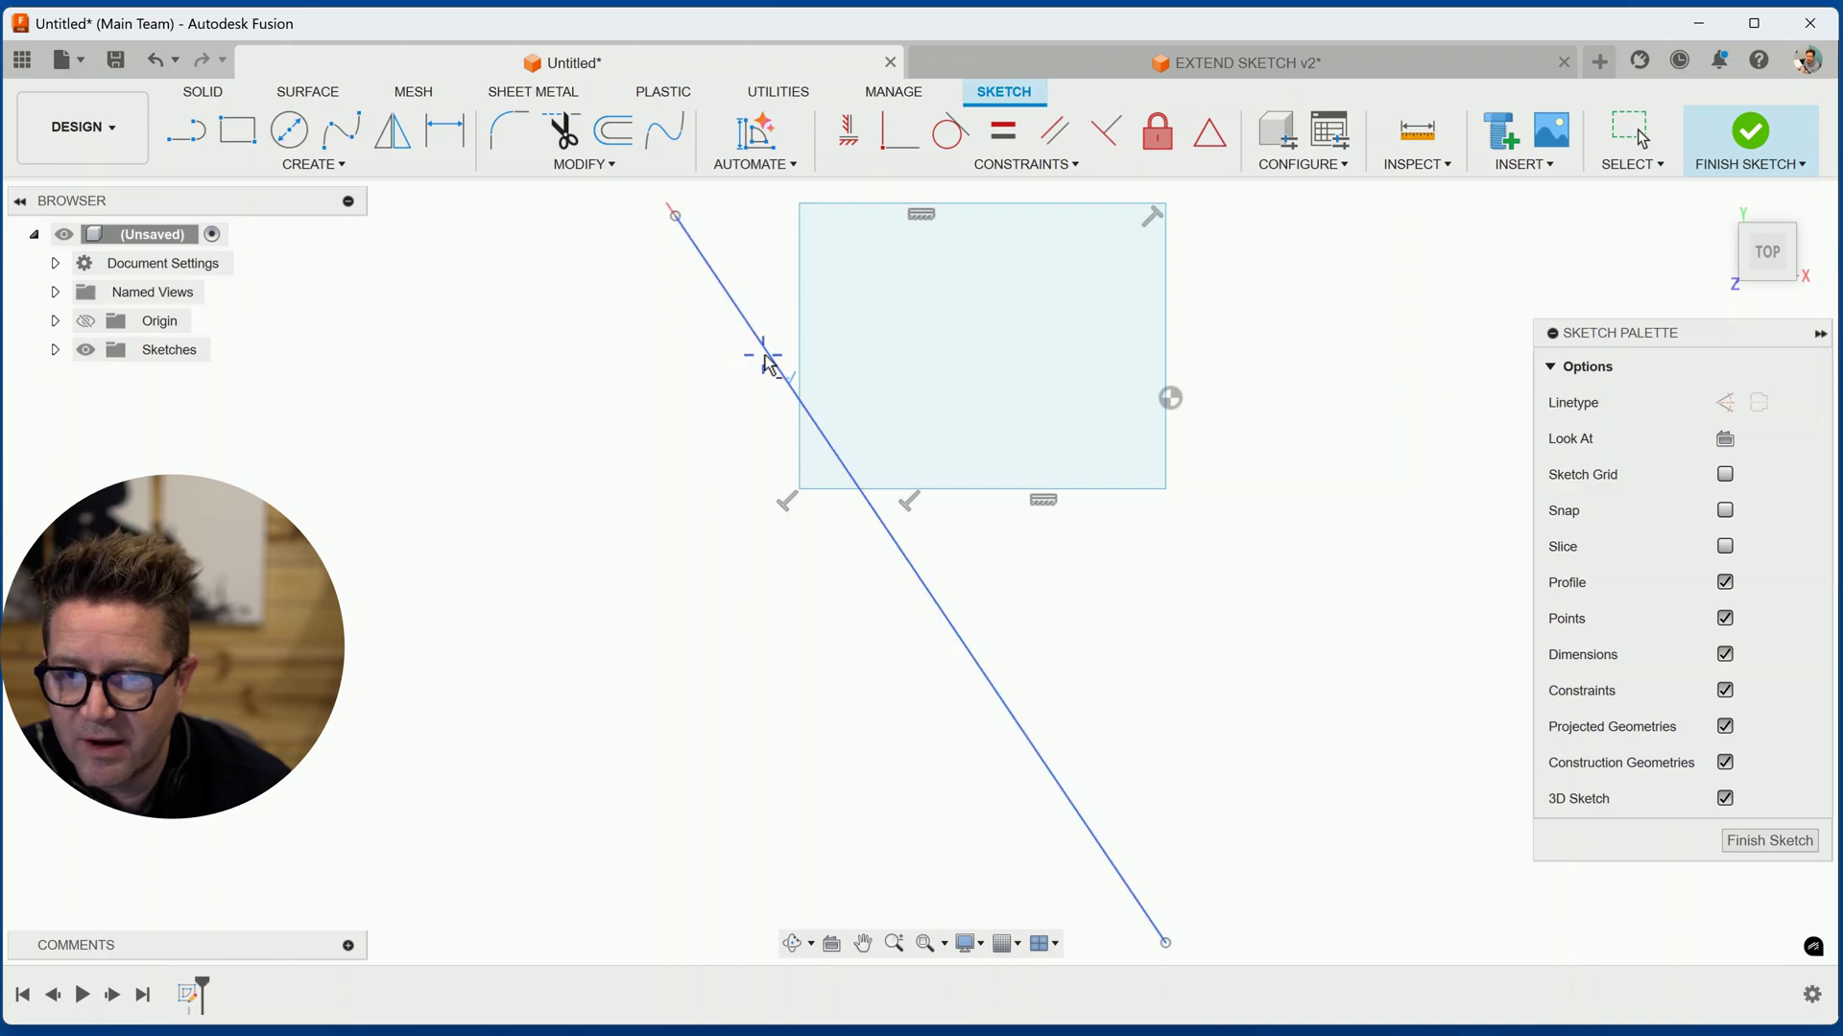
left_click(766, 360)
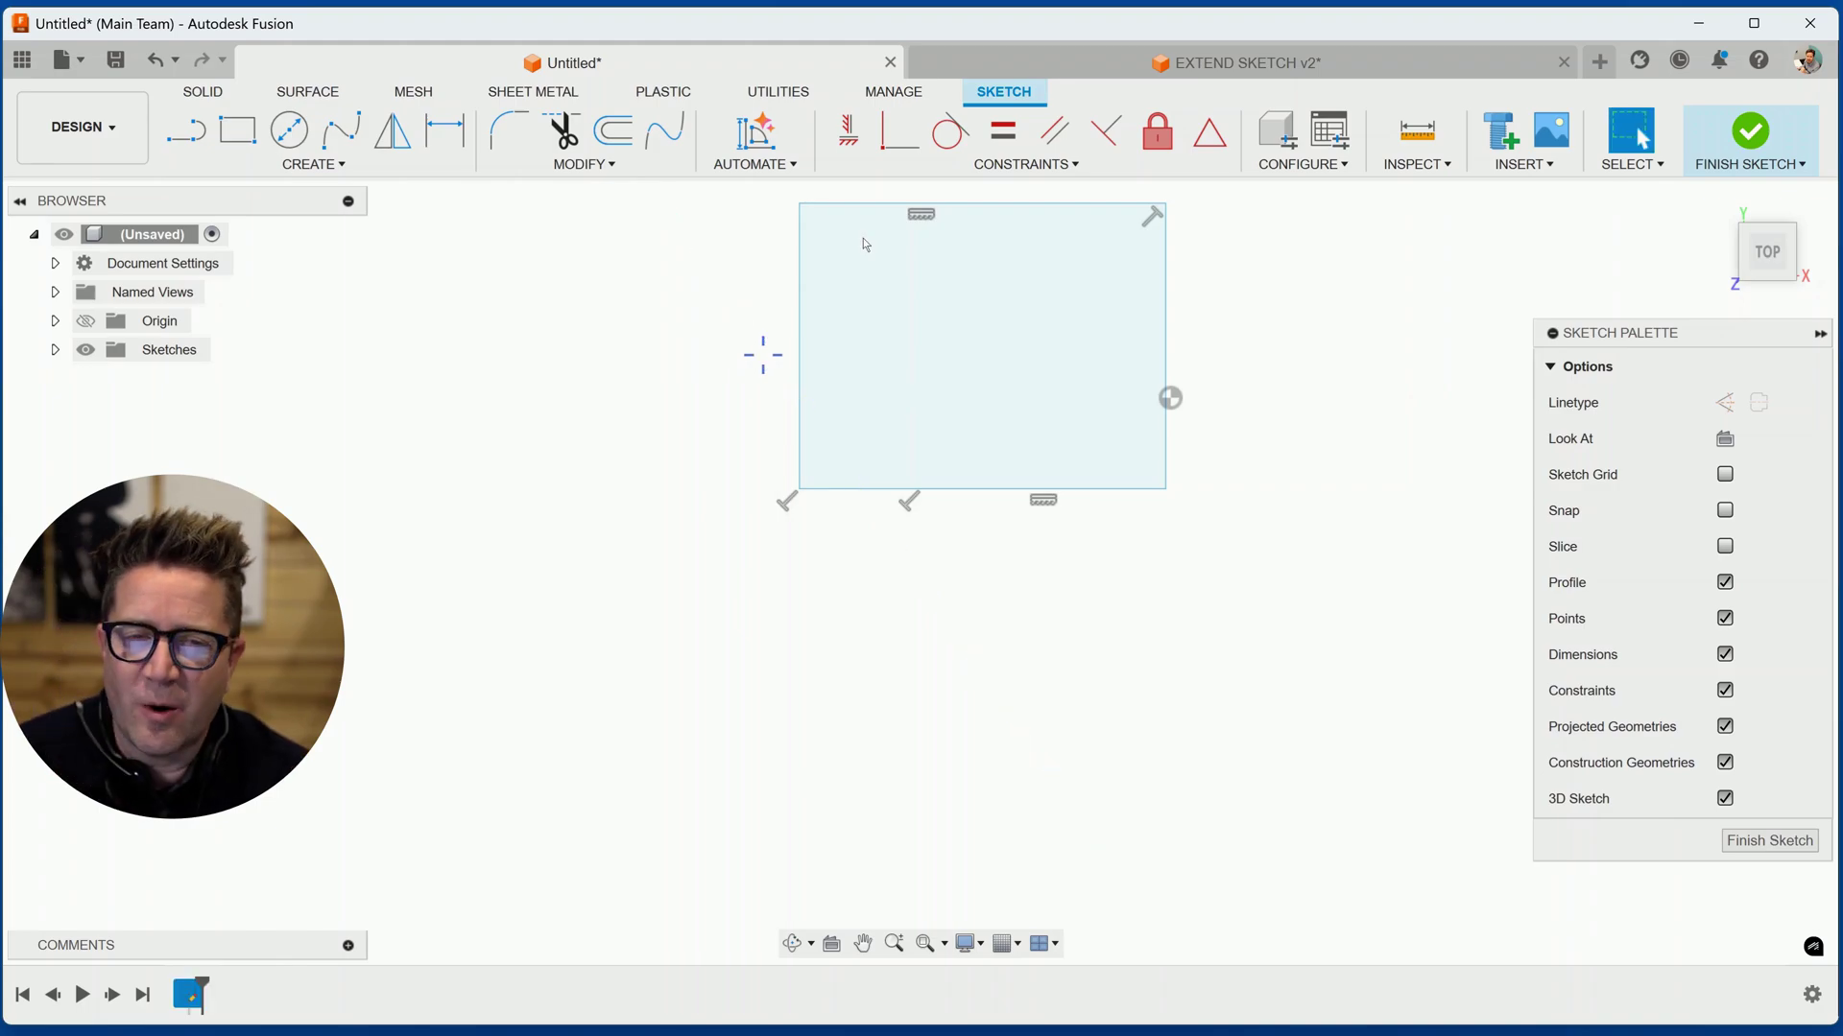
left_click(1032, 58)
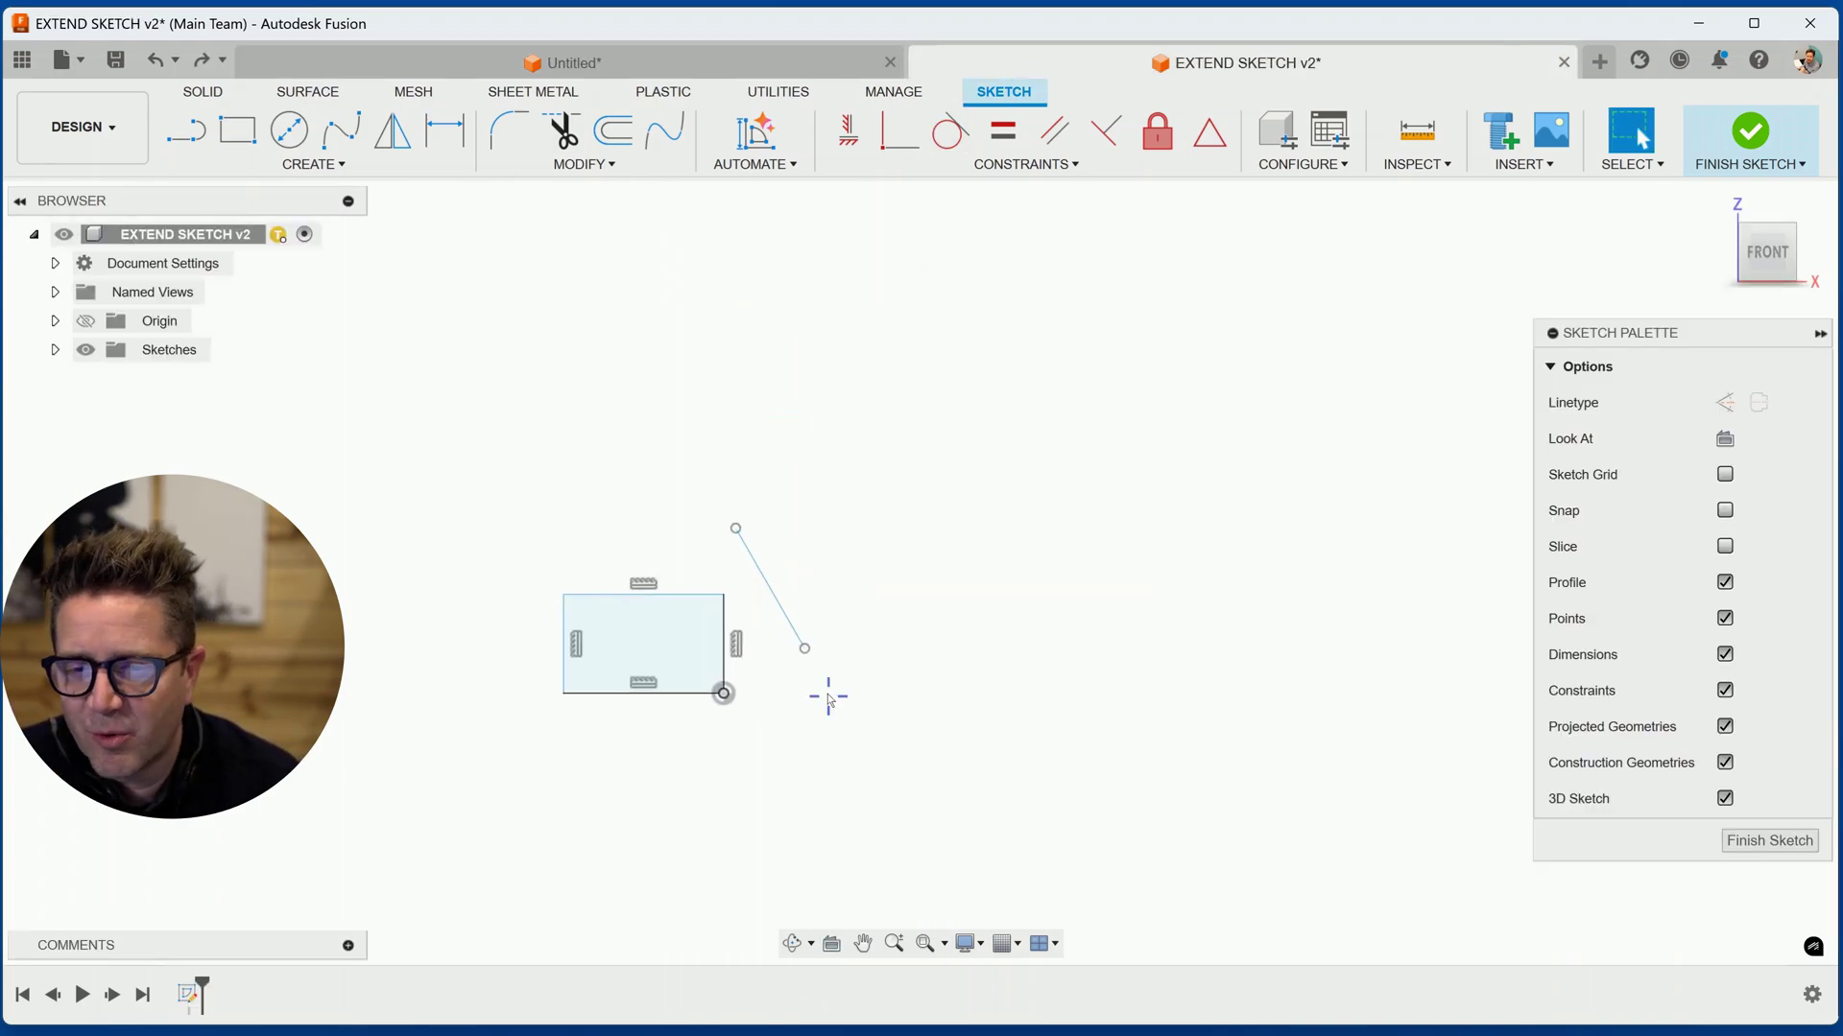
Step: Use Extend on the arc to close it into a full circle
scroll(827, 693, "down", 2)
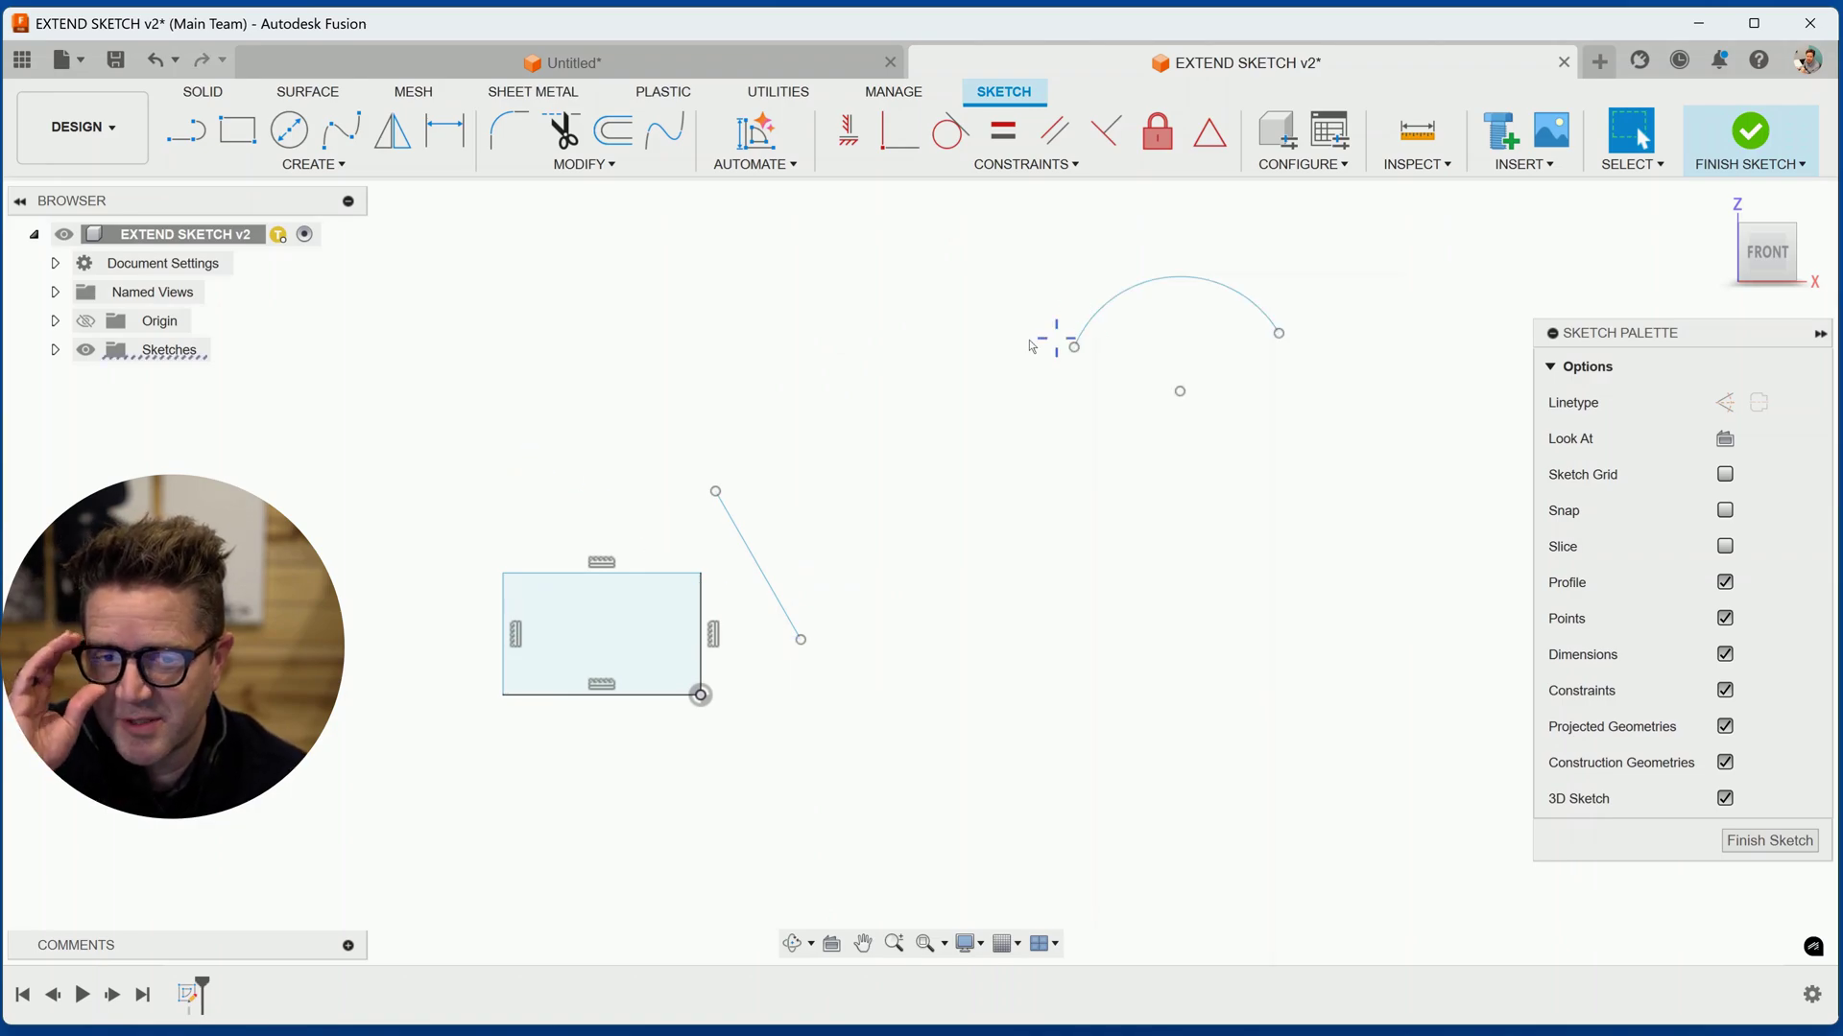
left_click(537, 175)
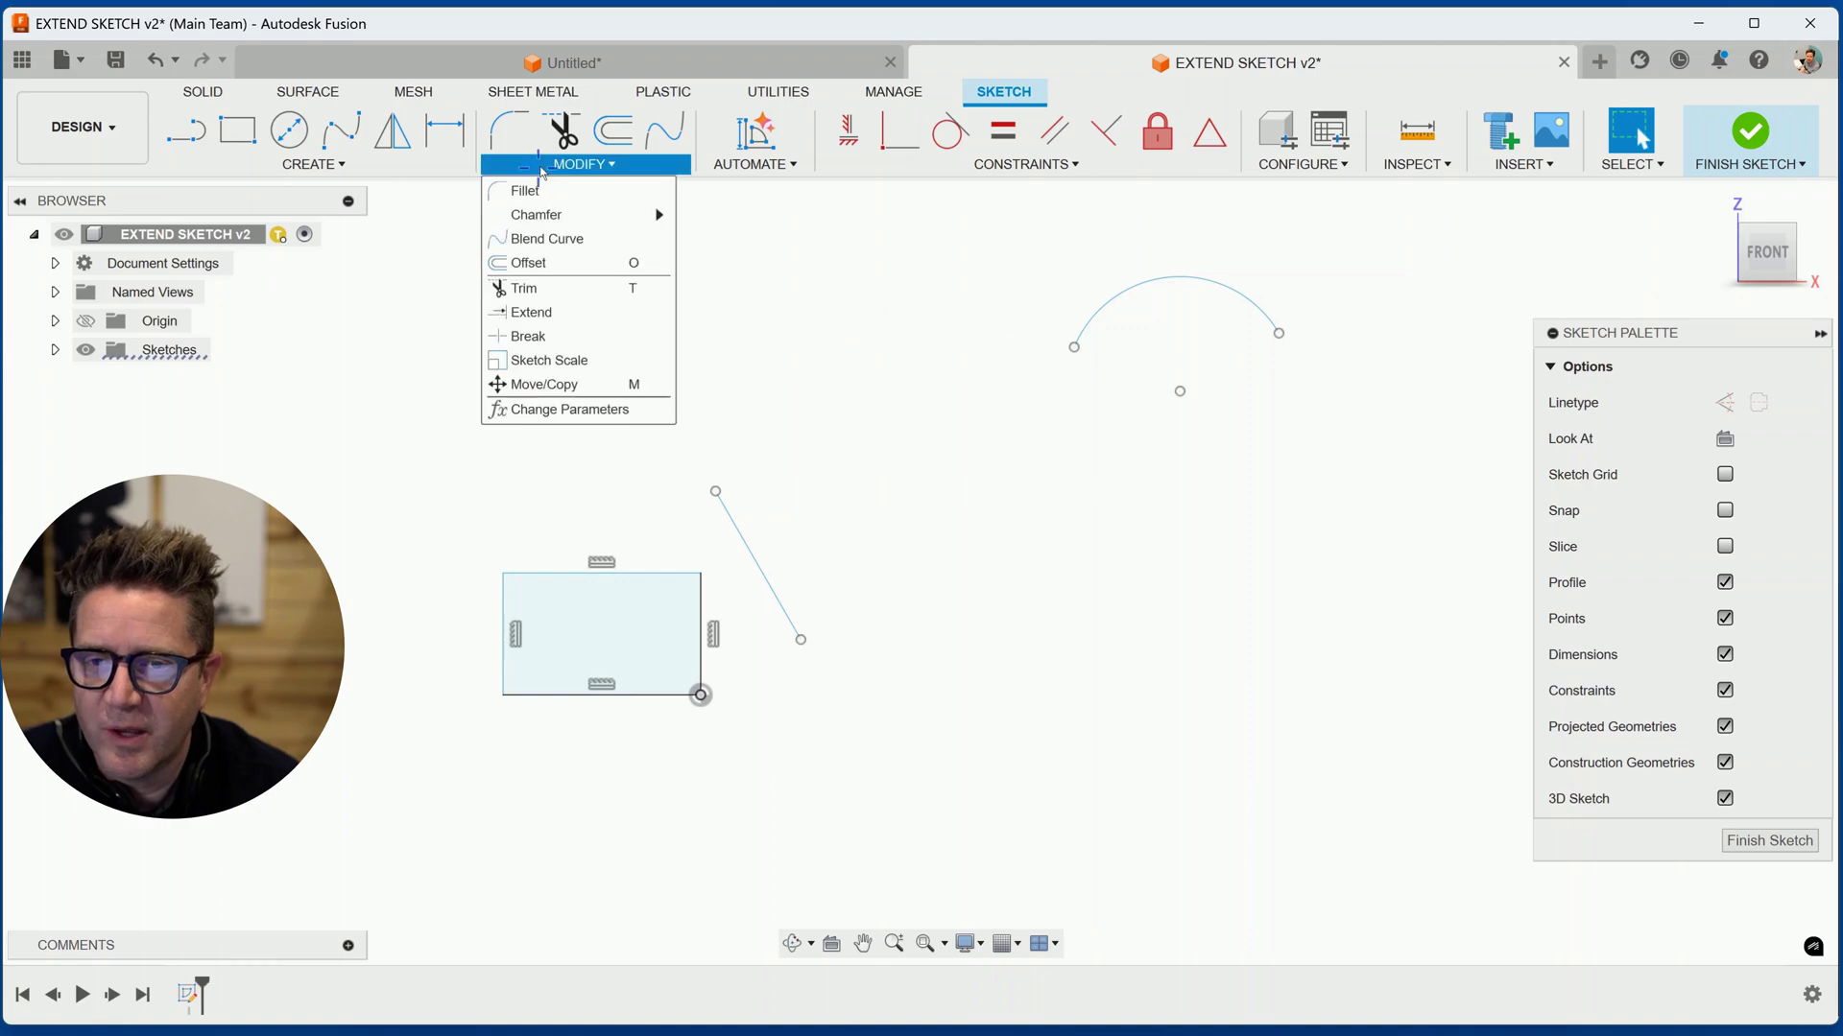
left_click(575, 313)
scroll(1238, 326, "up", 5)
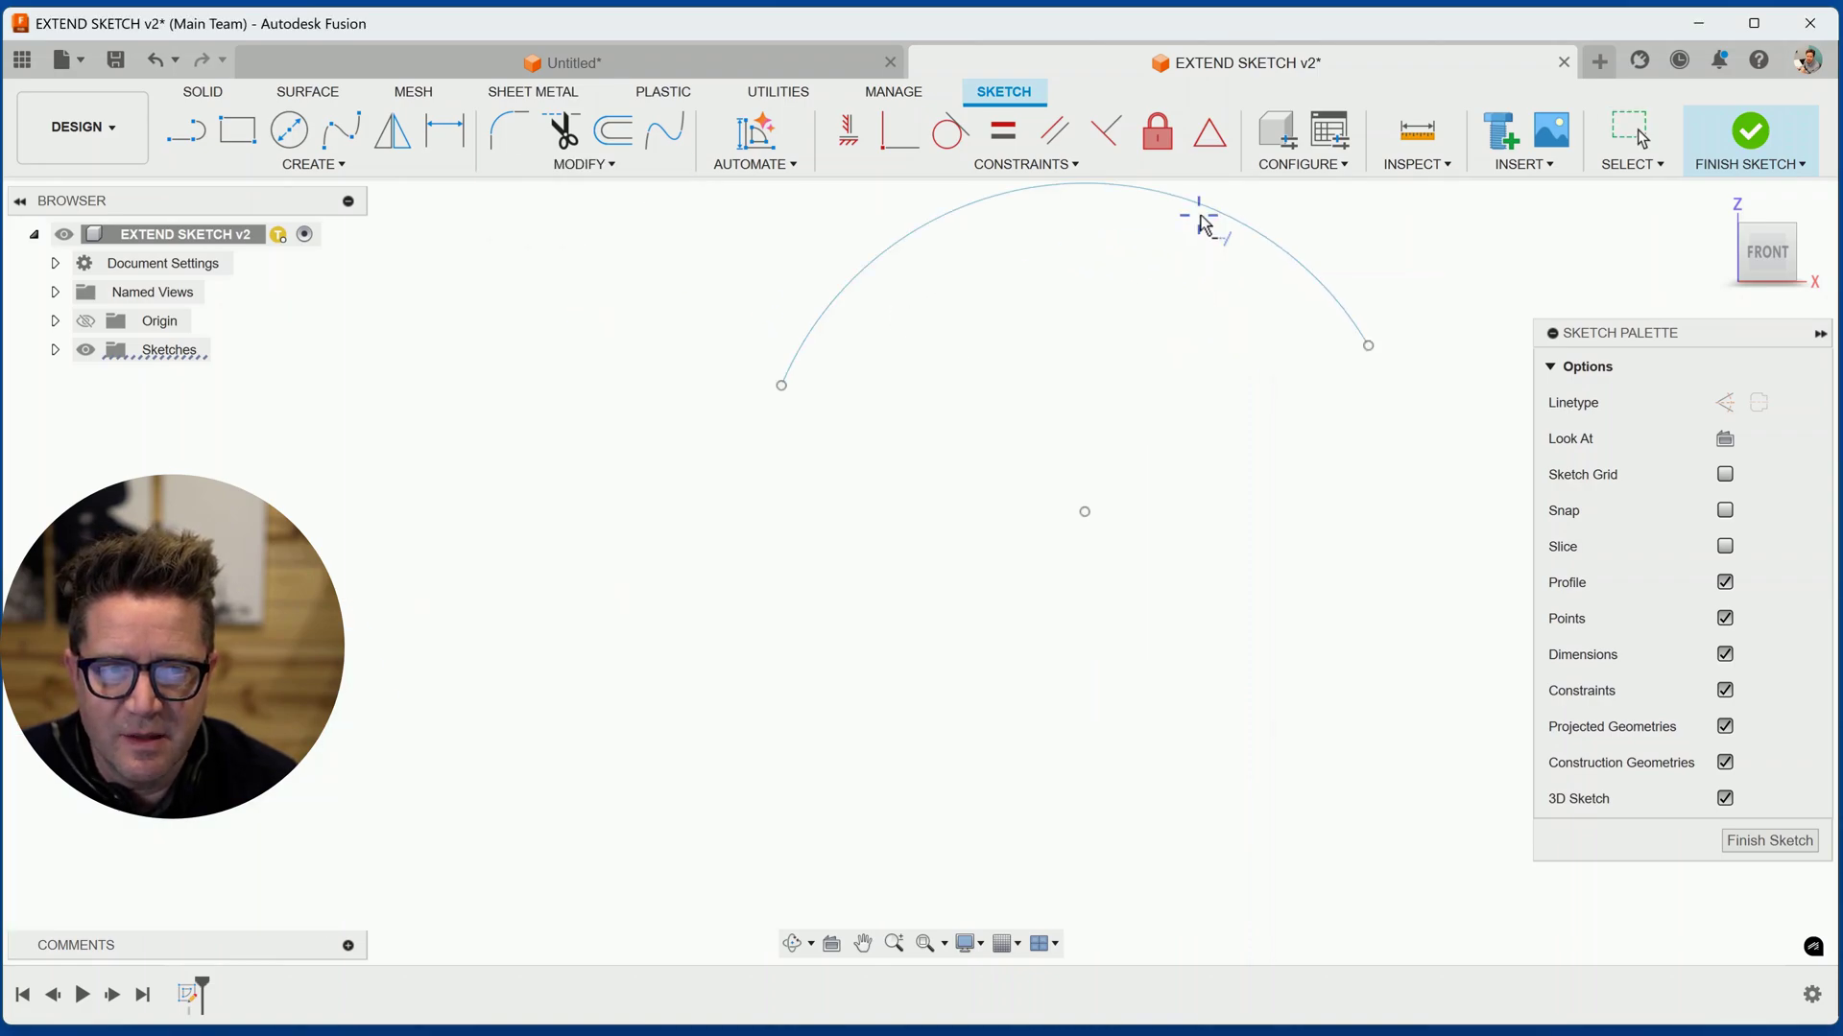
left_click(1214, 220)
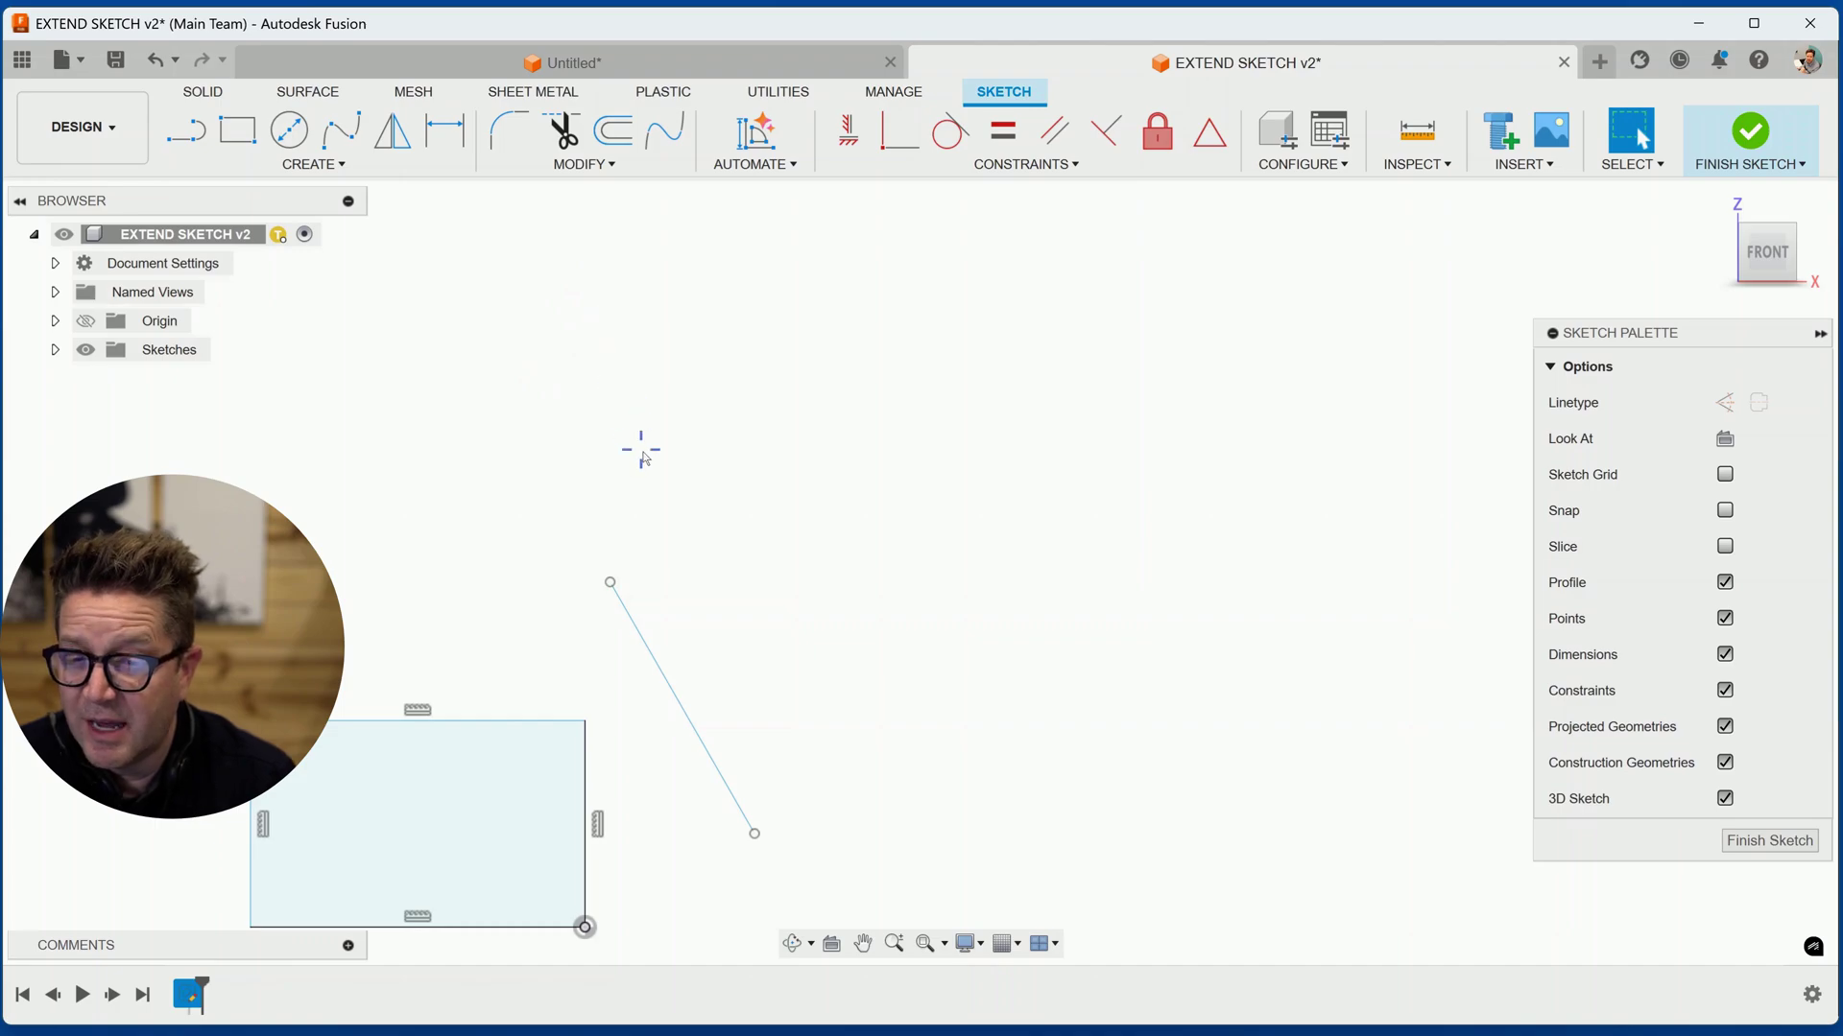
Step: Reframe the view around the rectangle and slanted line, then open the Modify tools list
scroll(650, 855, "down", 1)
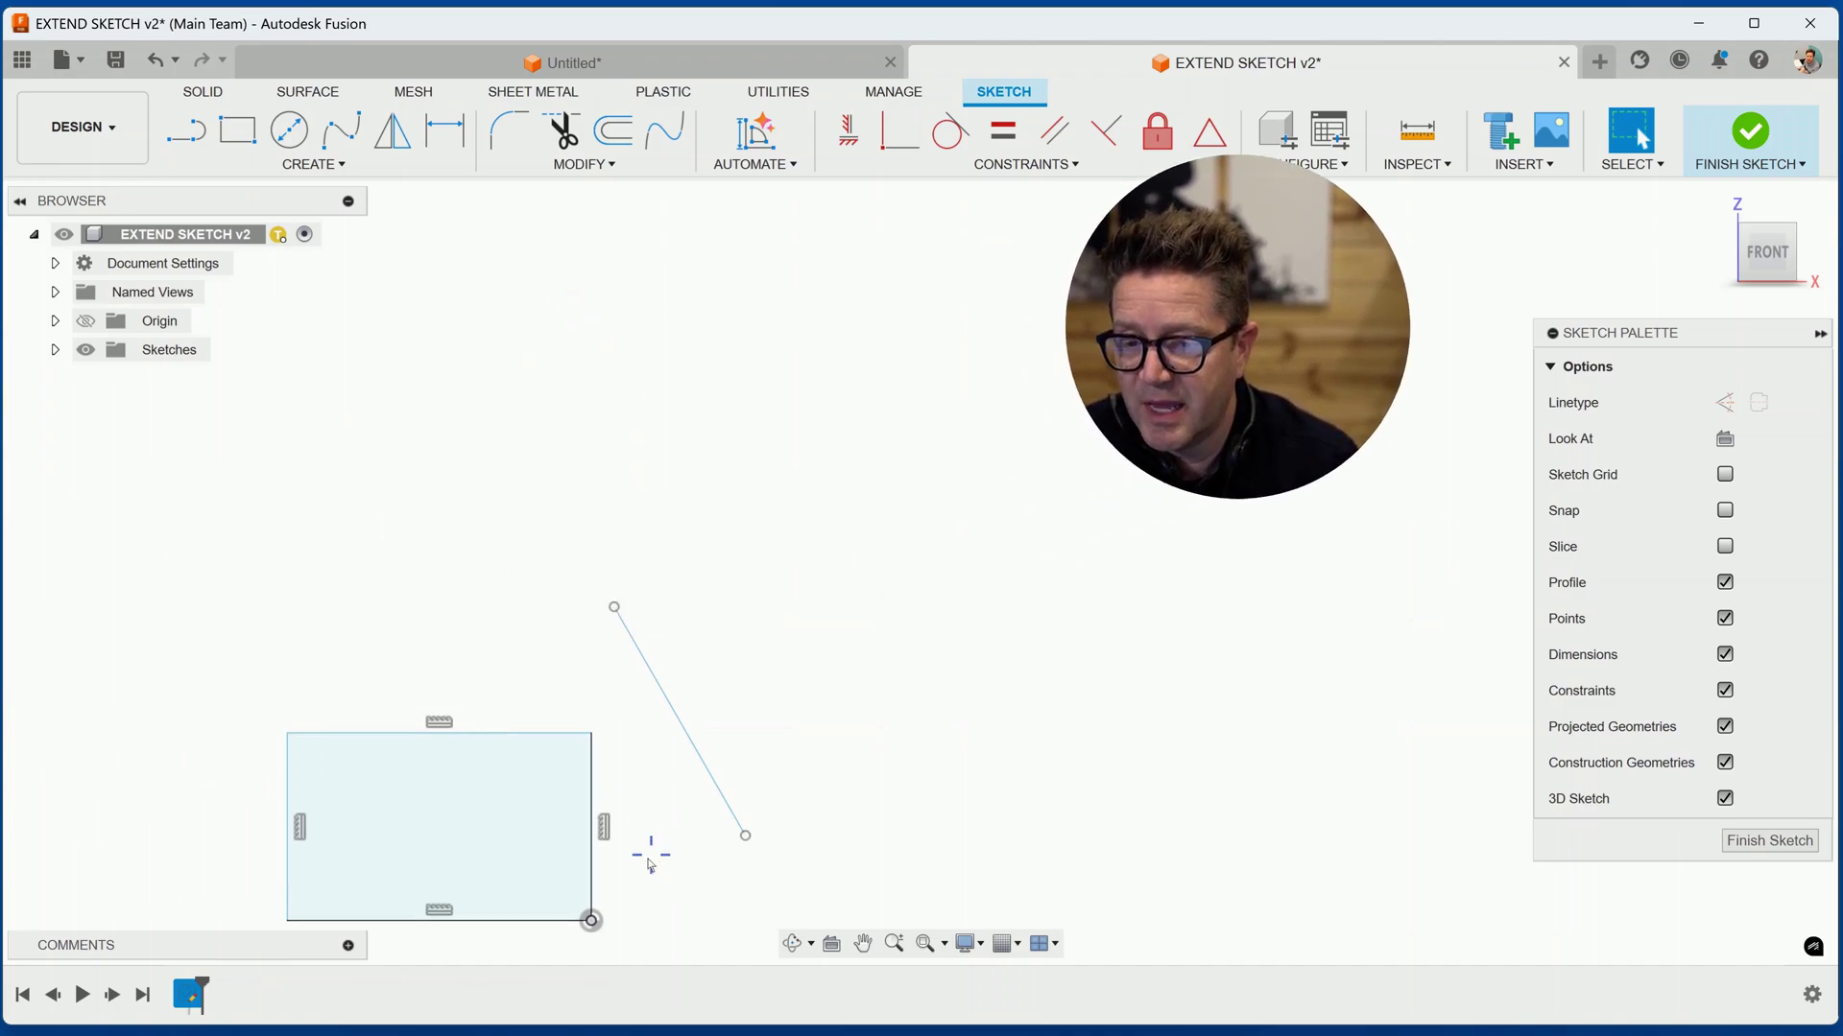
middle_click_drag(629, 779, 852, 527)
scroll(833, 527, "up", 3)
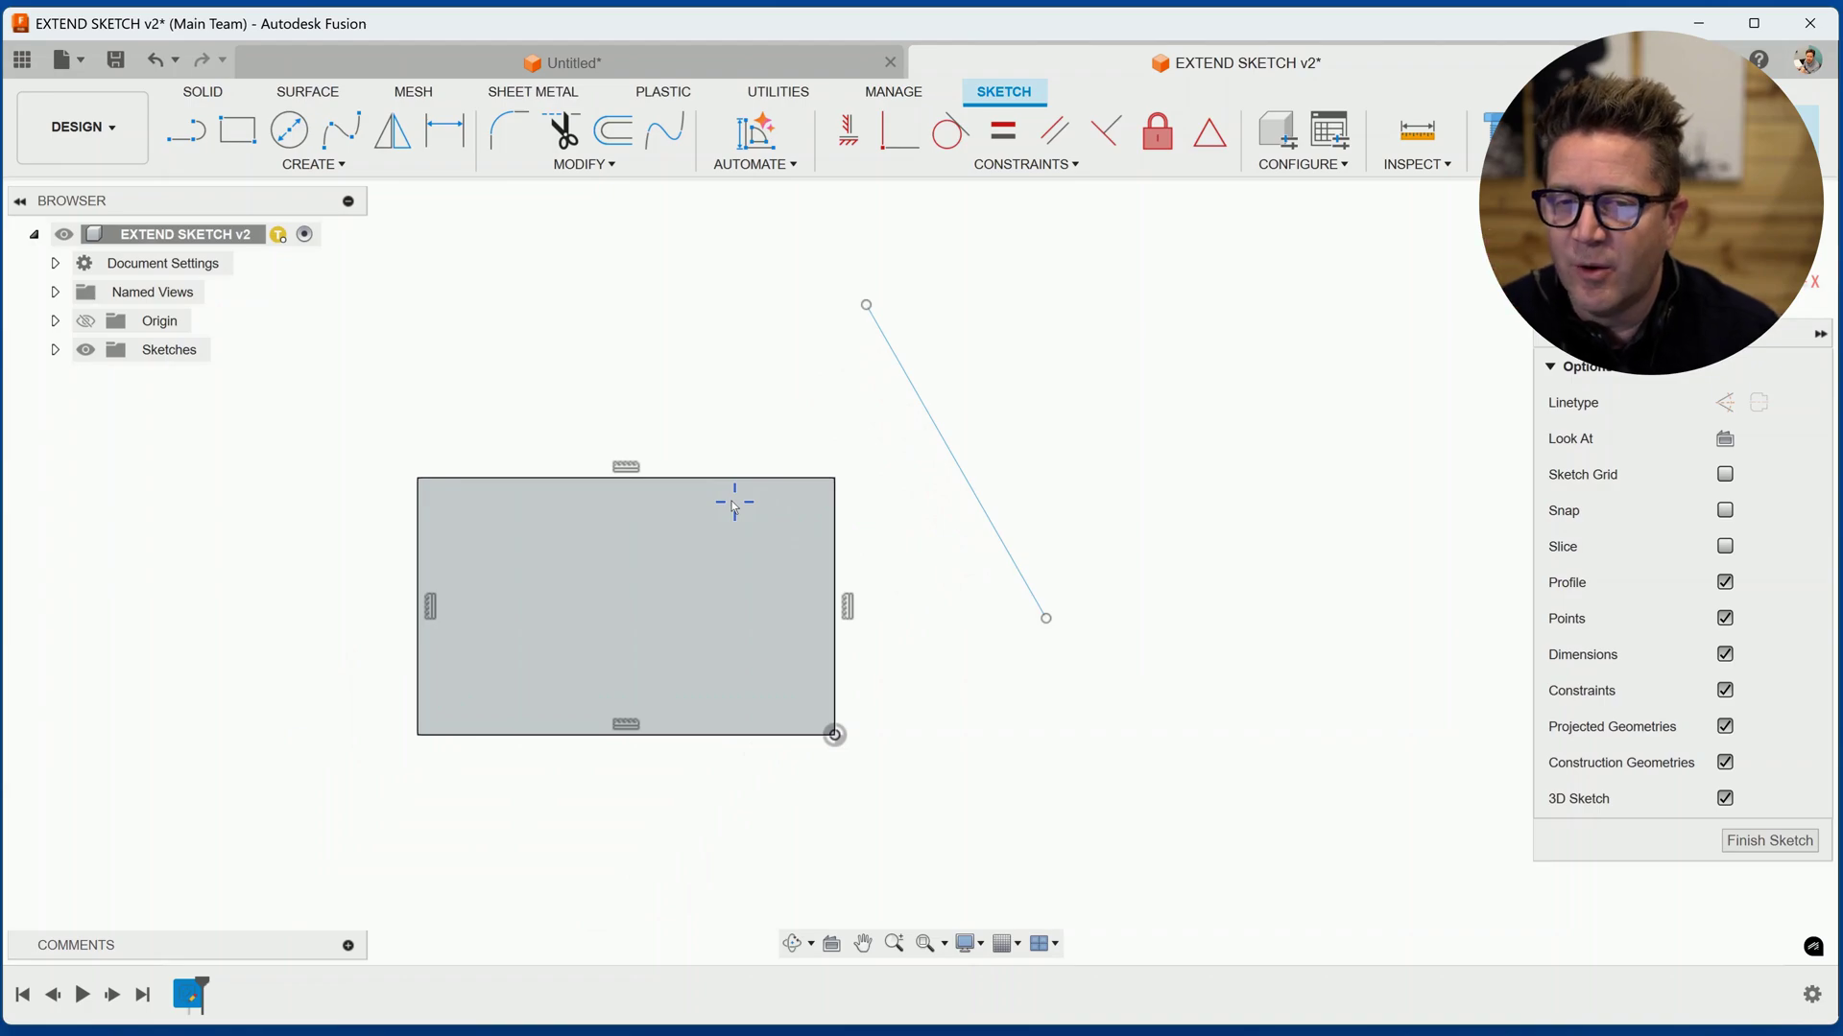
left_click(558, 164)
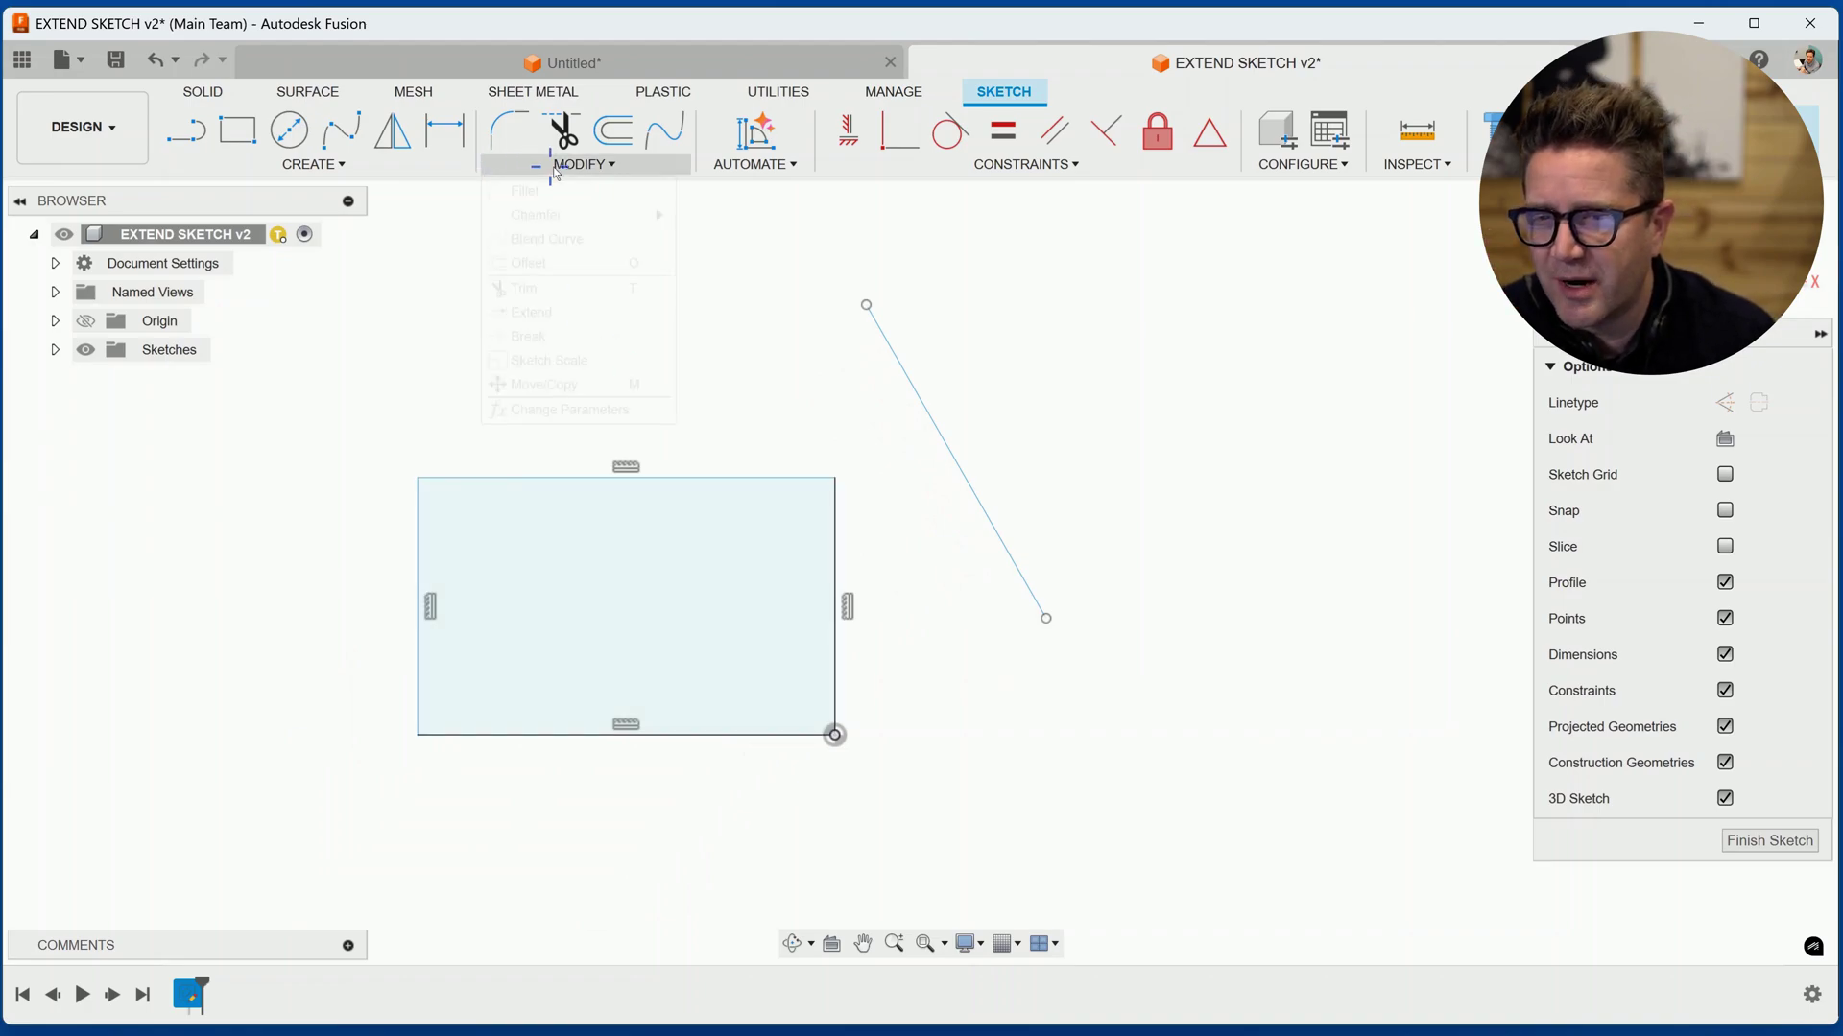
Step: Trim the segment above the rectangle's right edge, then extend the left edge far upward
left_click(565, 299)
left_click(836, 506)
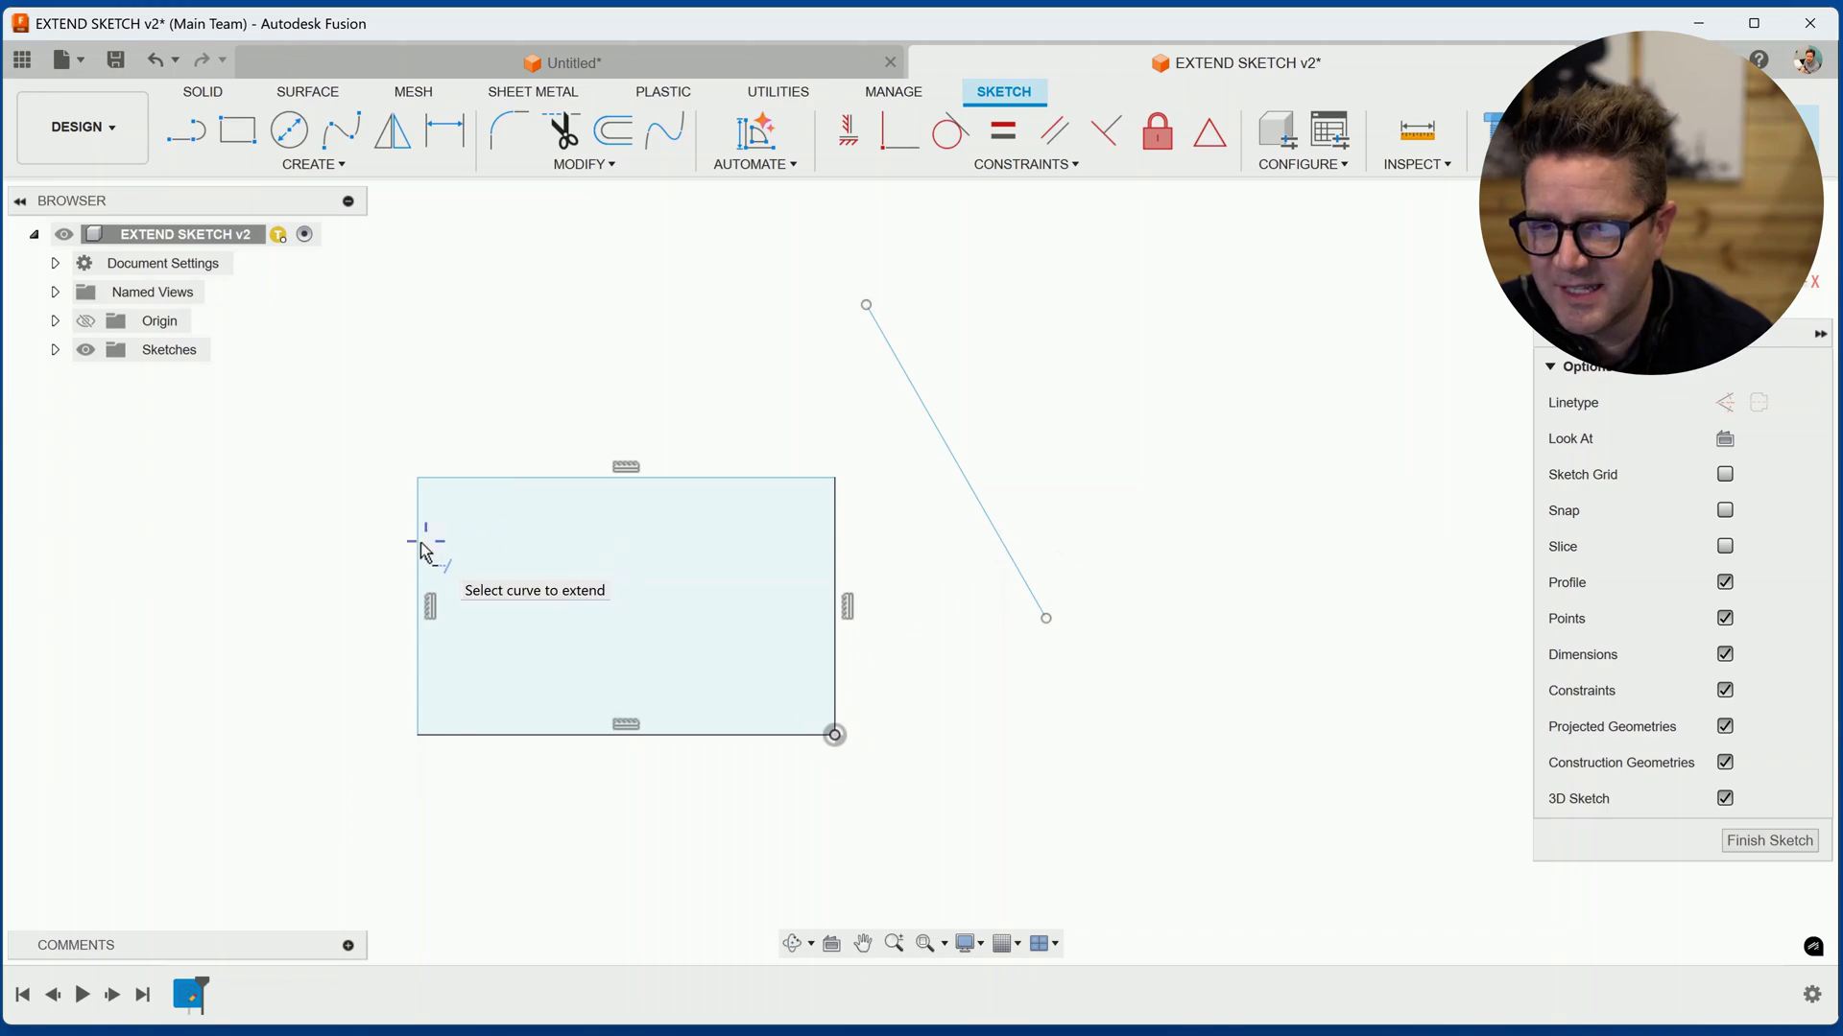
scroll(423, 547, "down", 3)
scroll(423, 545, "down", 3)
scroll(419, 542, "up", 3)
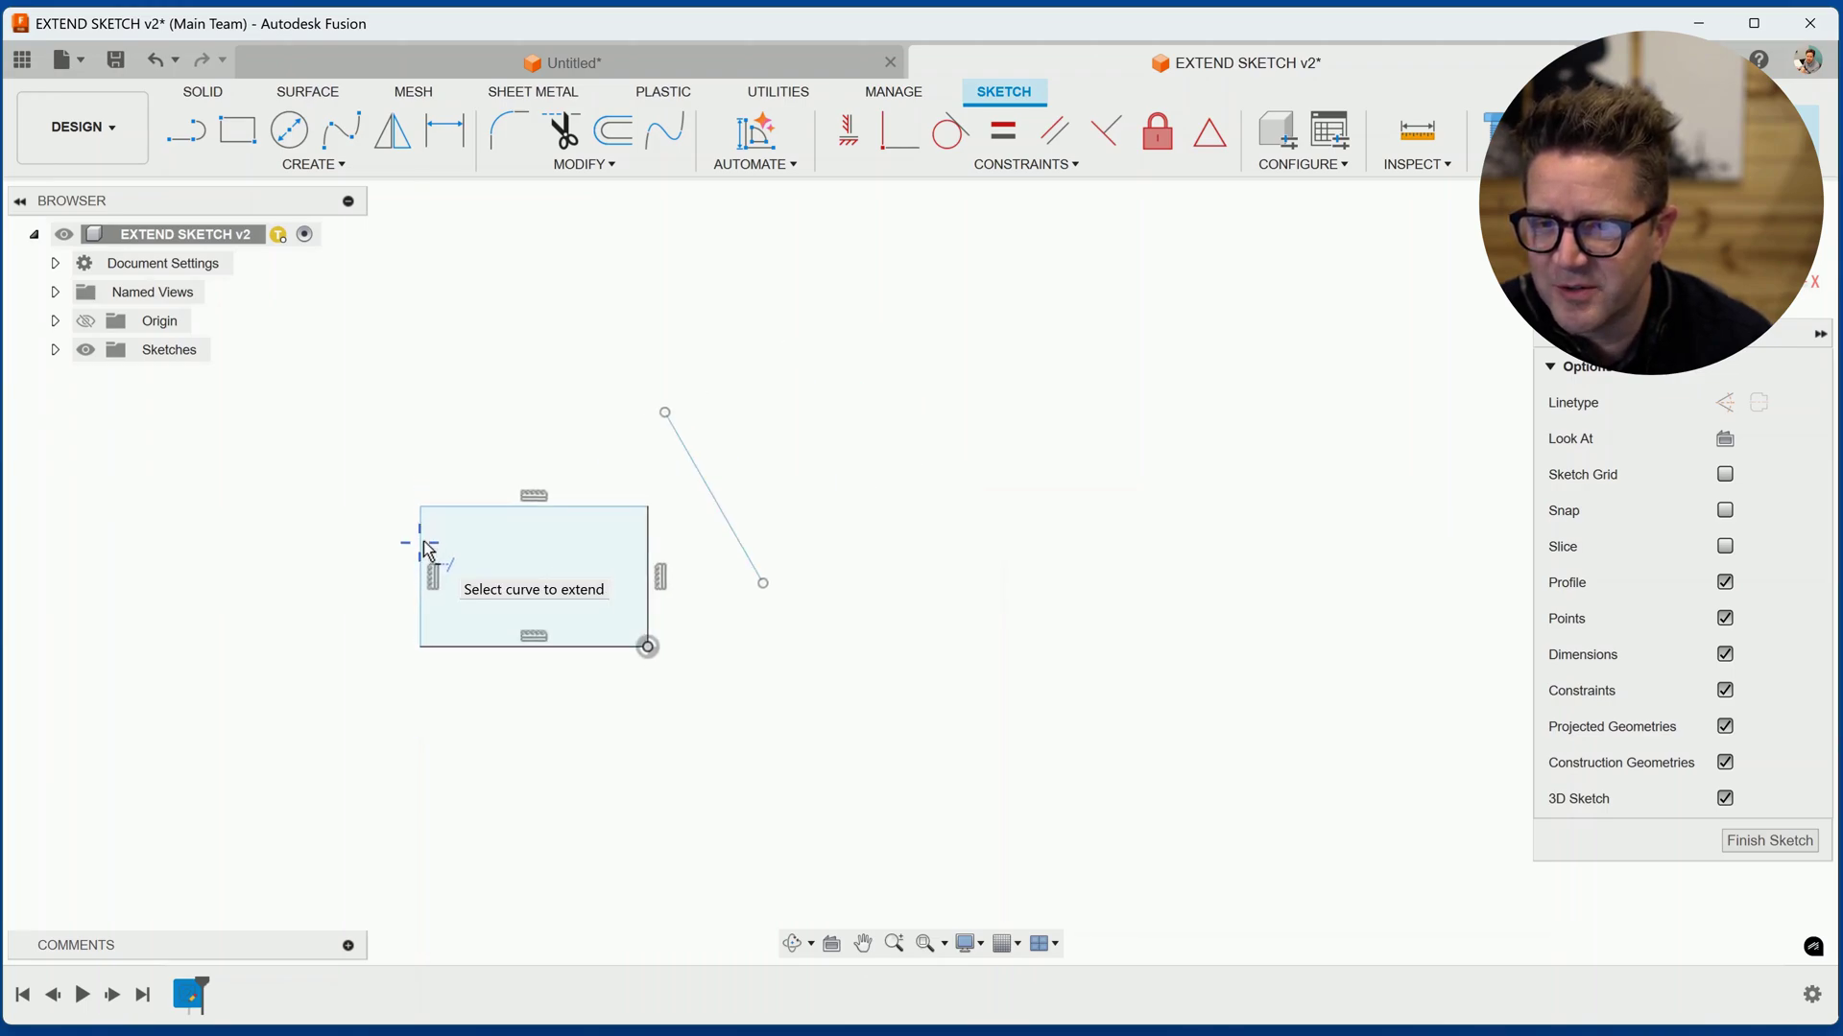
left_click(417, 540)
Step: Extend the diagonal to the vertical line's top and the bottom edge to meet it, forming a triangle
scroll(417, 540, "down", 3)
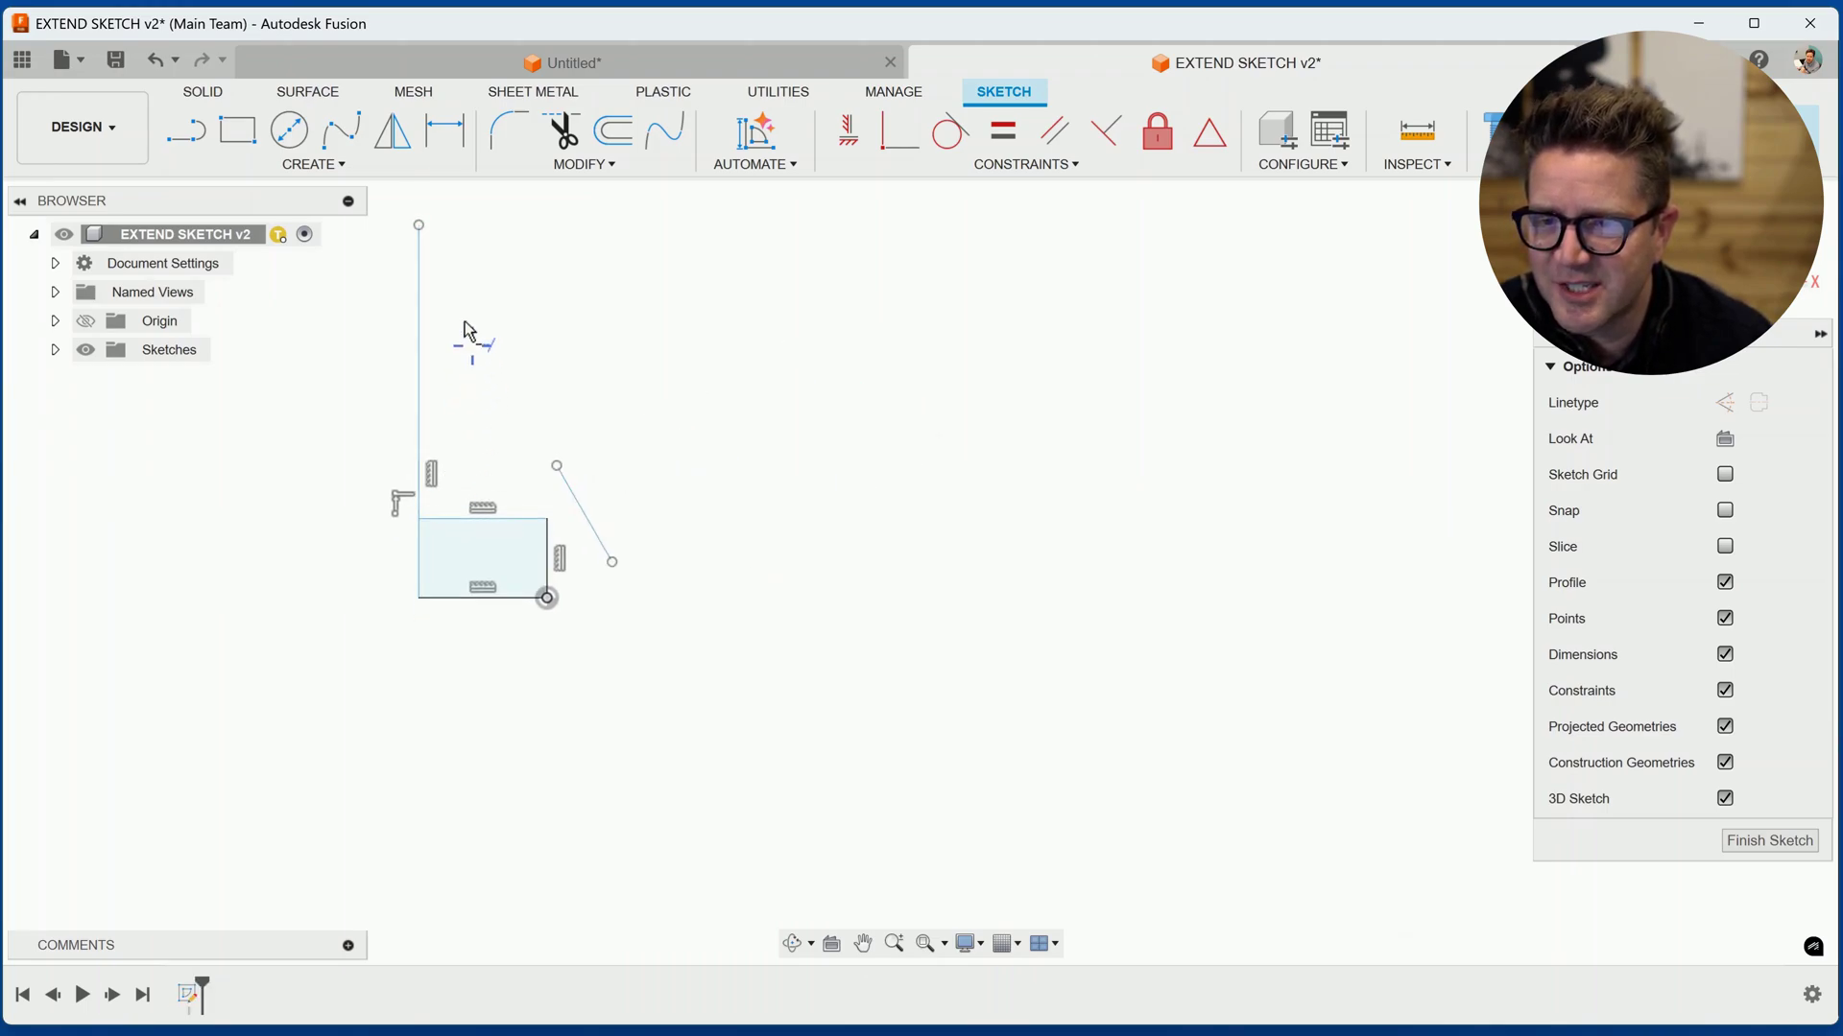
middle_click_drag(473, 313, 594, 488)
scroll(648, 575, "up", 2)
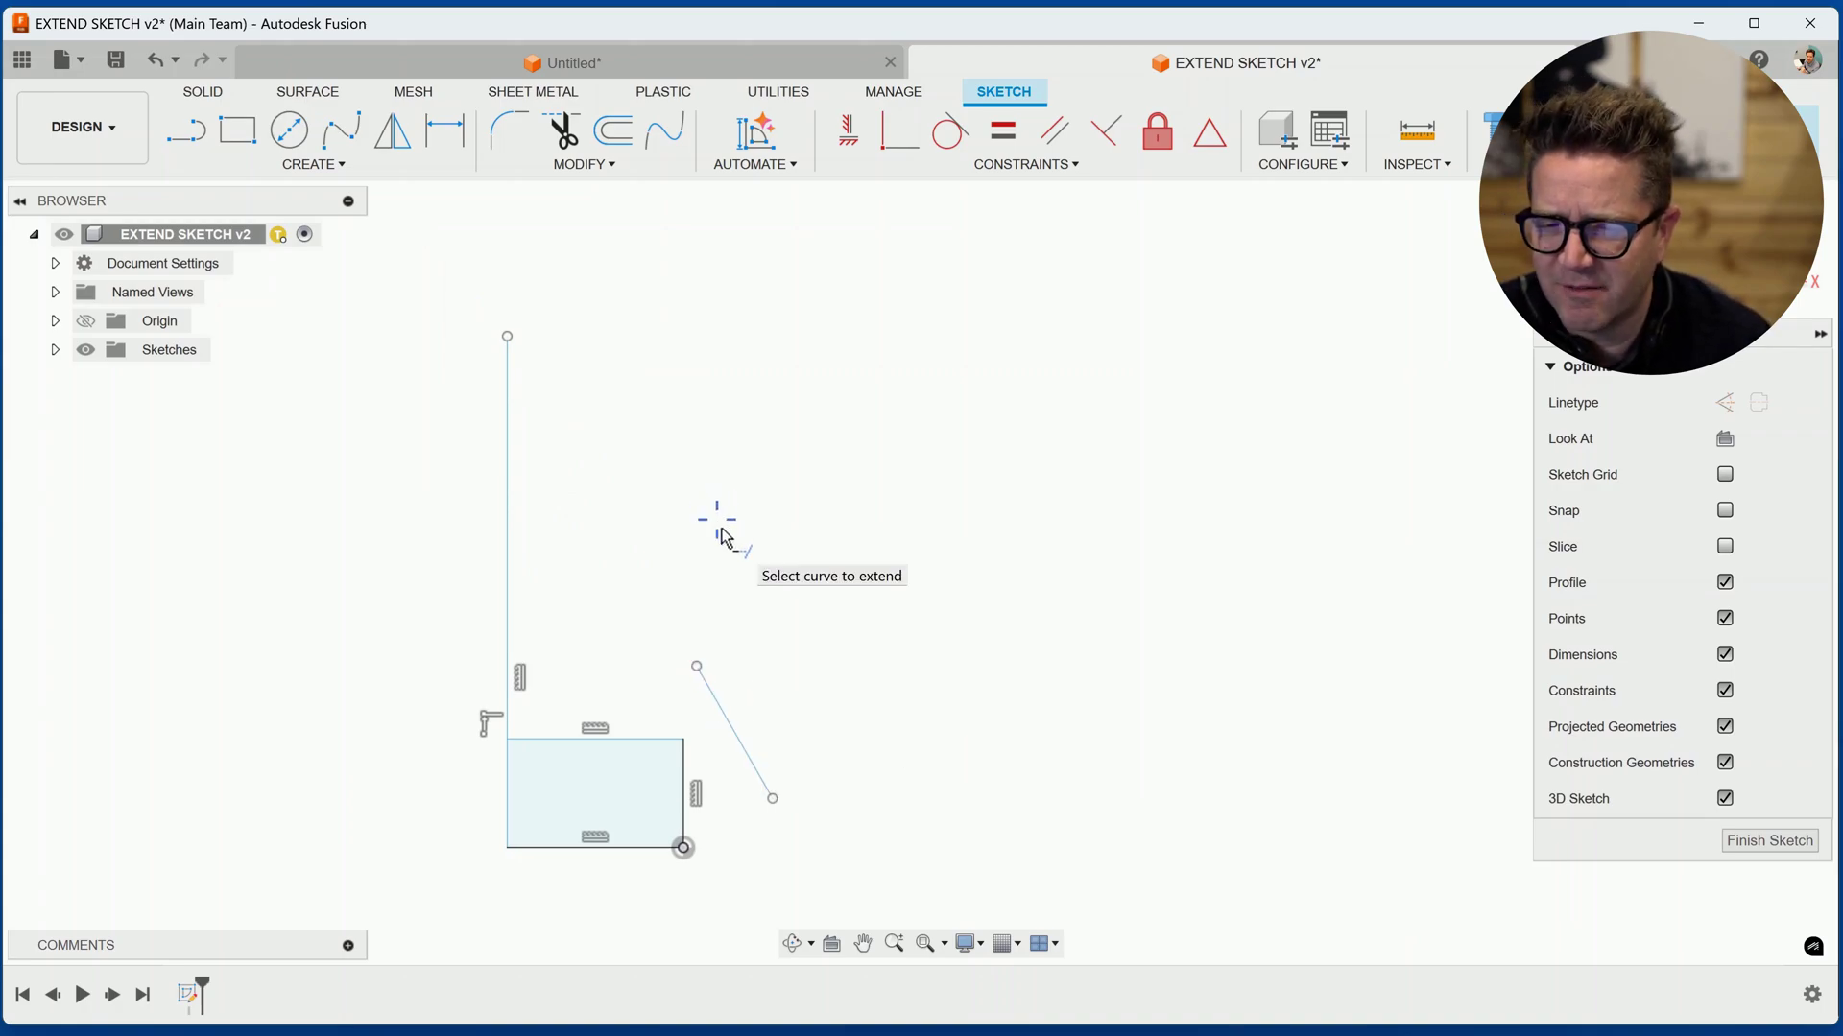
left_click(709, 691)
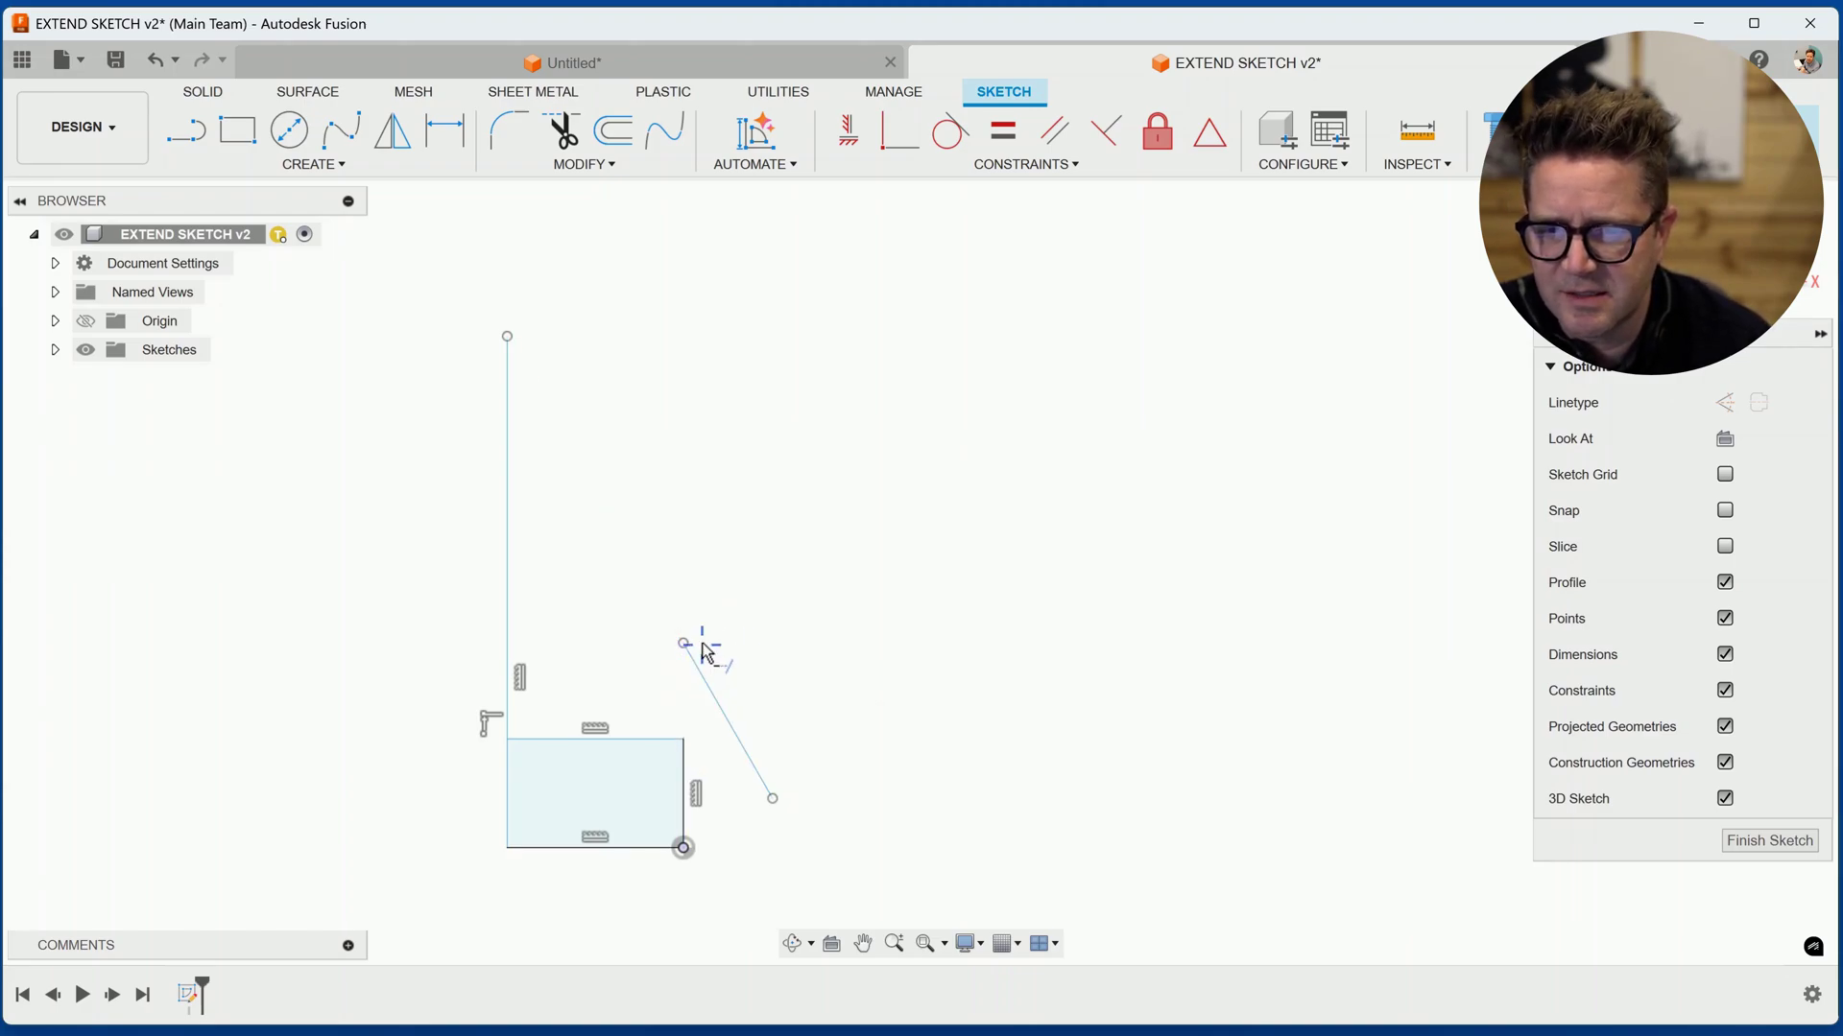
left_click(697, 664)
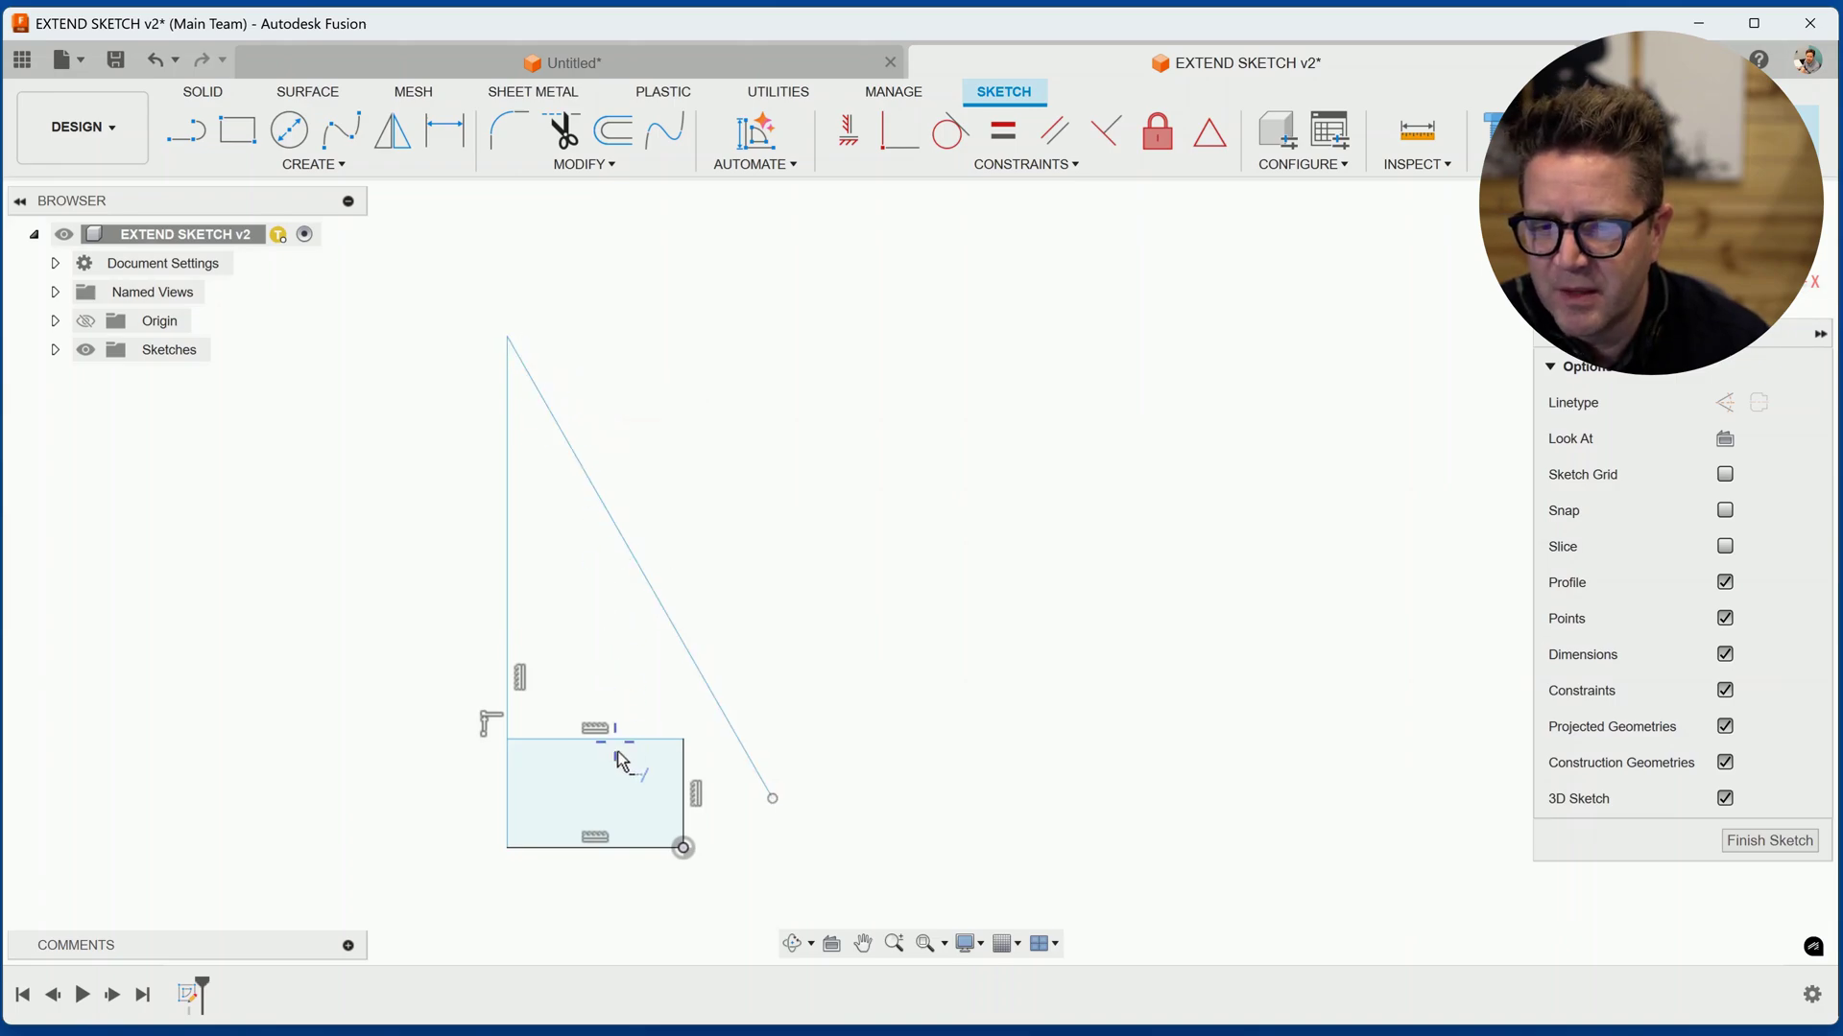
left_click(627, 849)
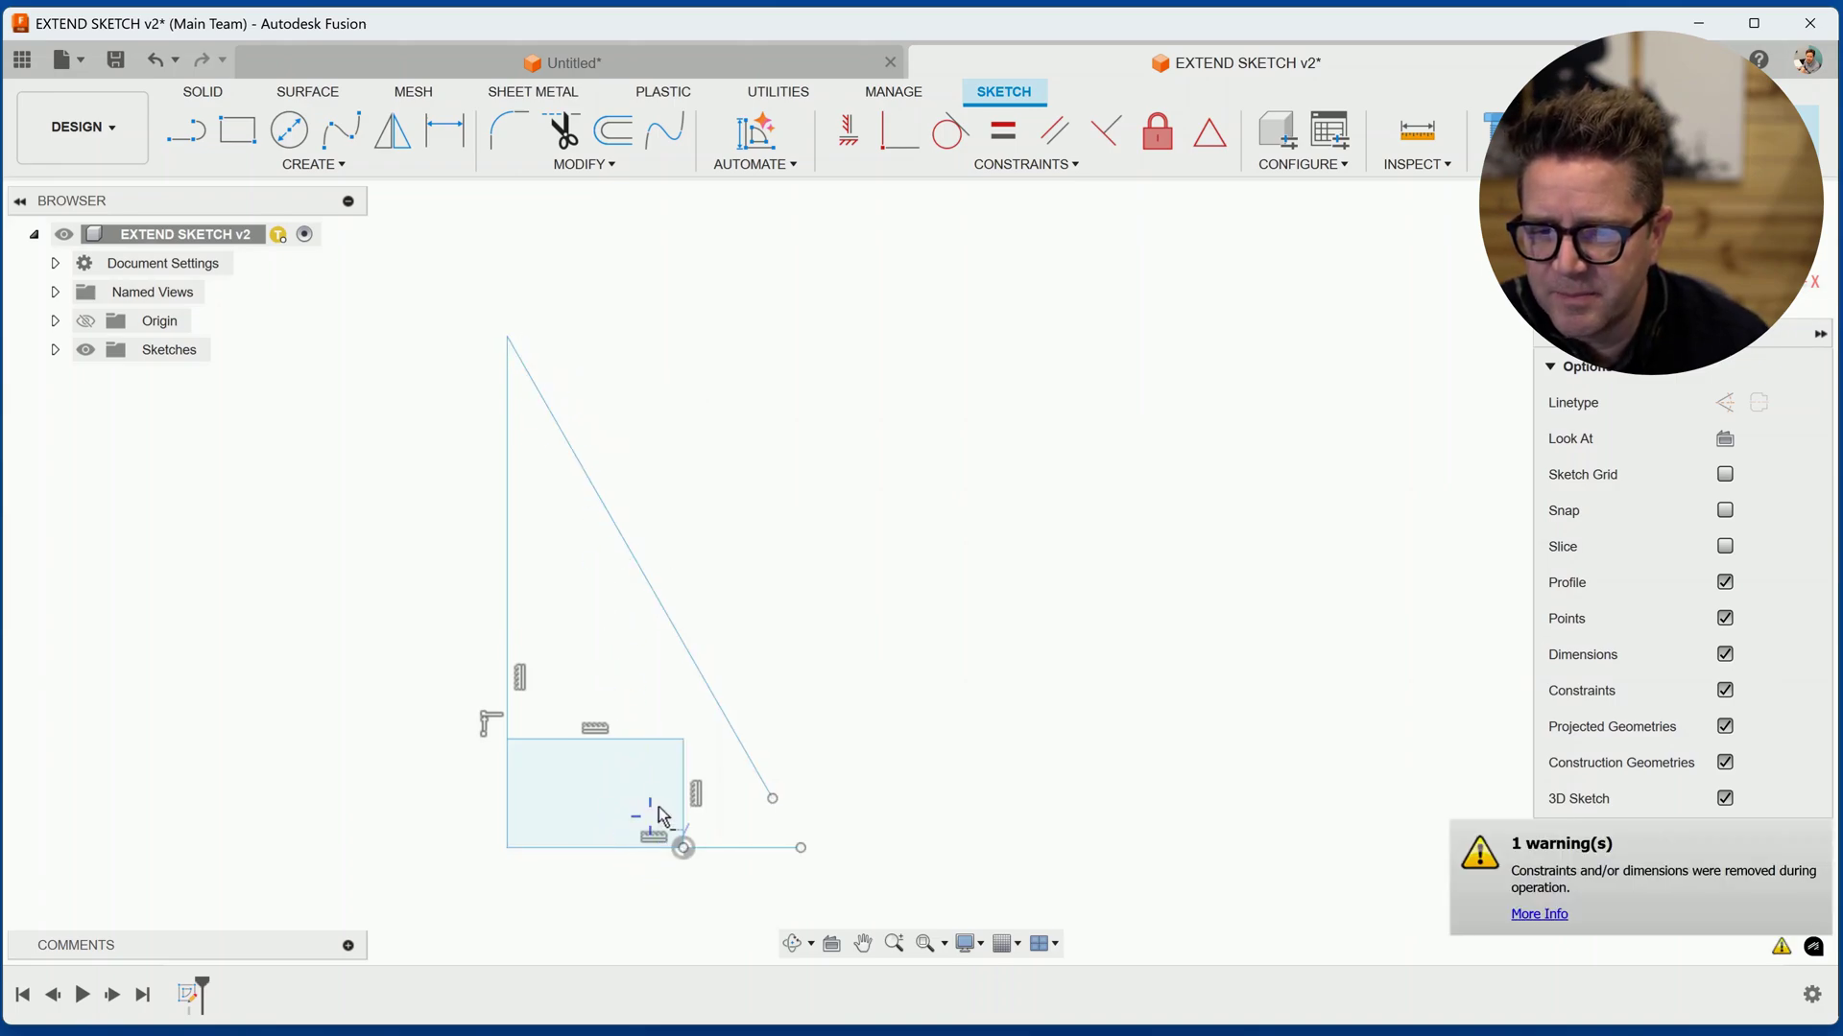
left_click(743, 747)
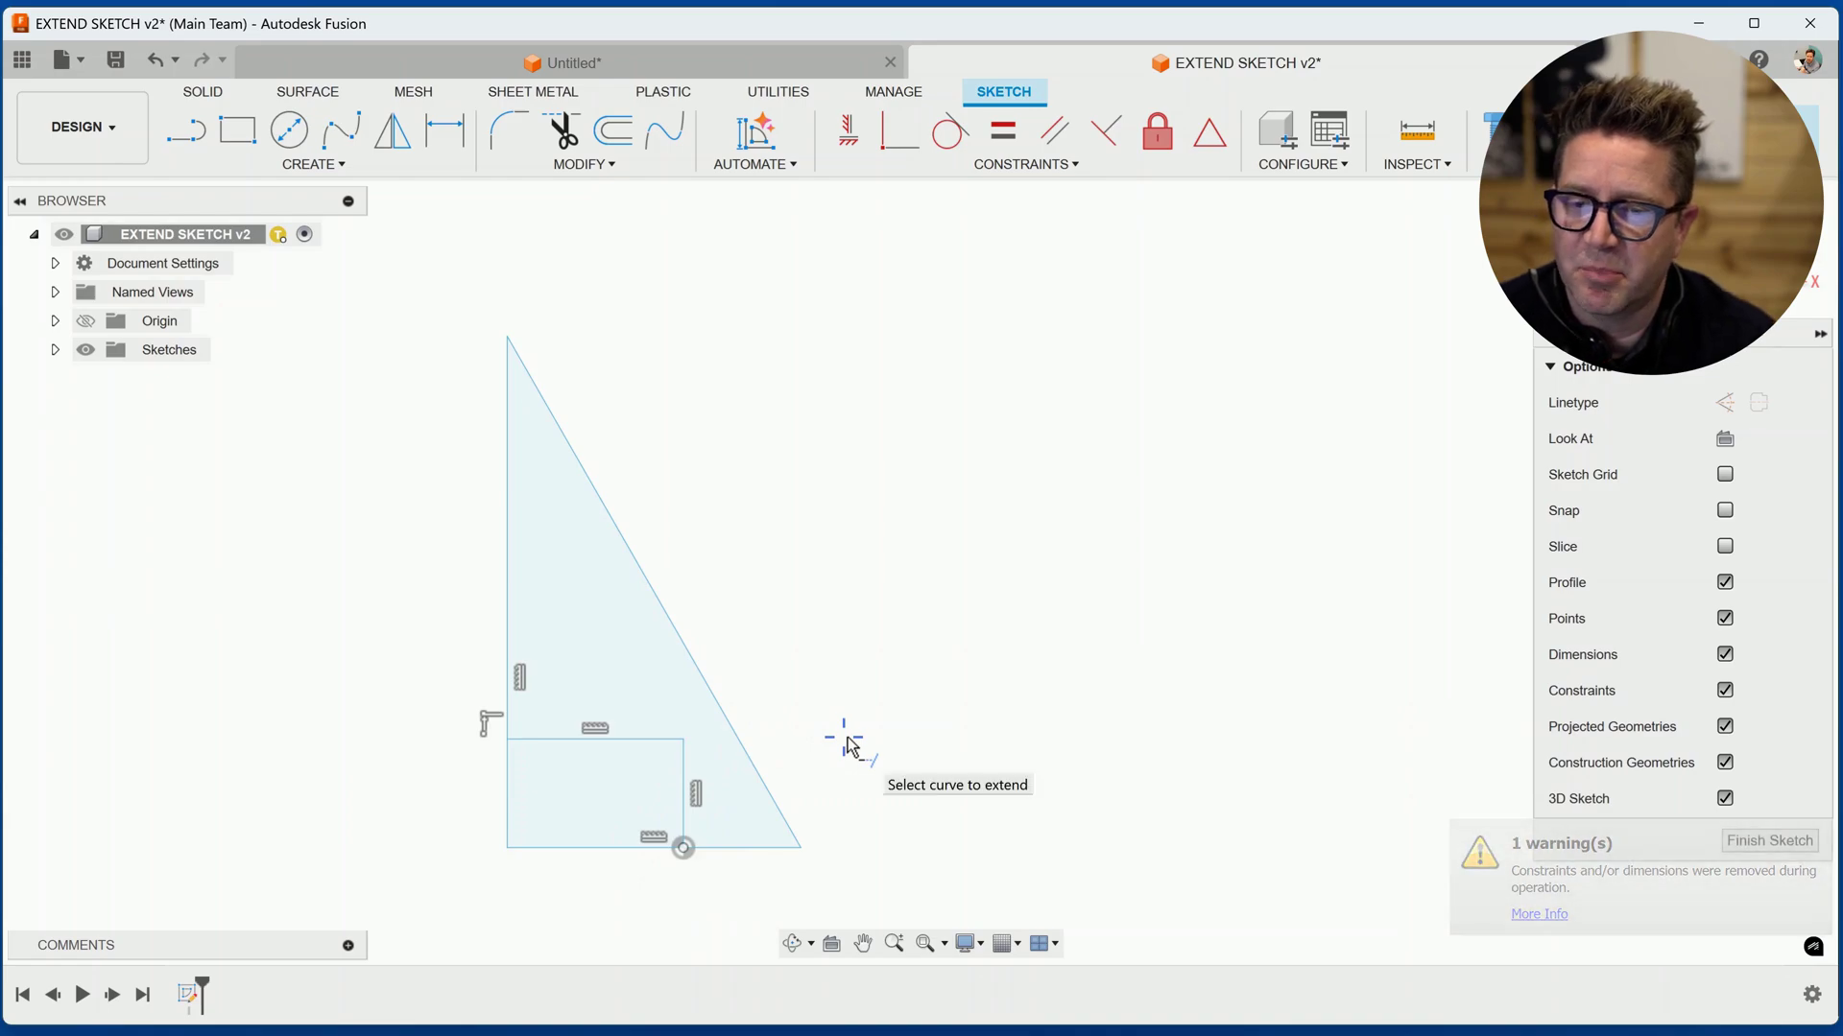
Step: Trim away the inner rectangle's top and right lines using the T shortcut
scroll(835, 745, "up", 5)
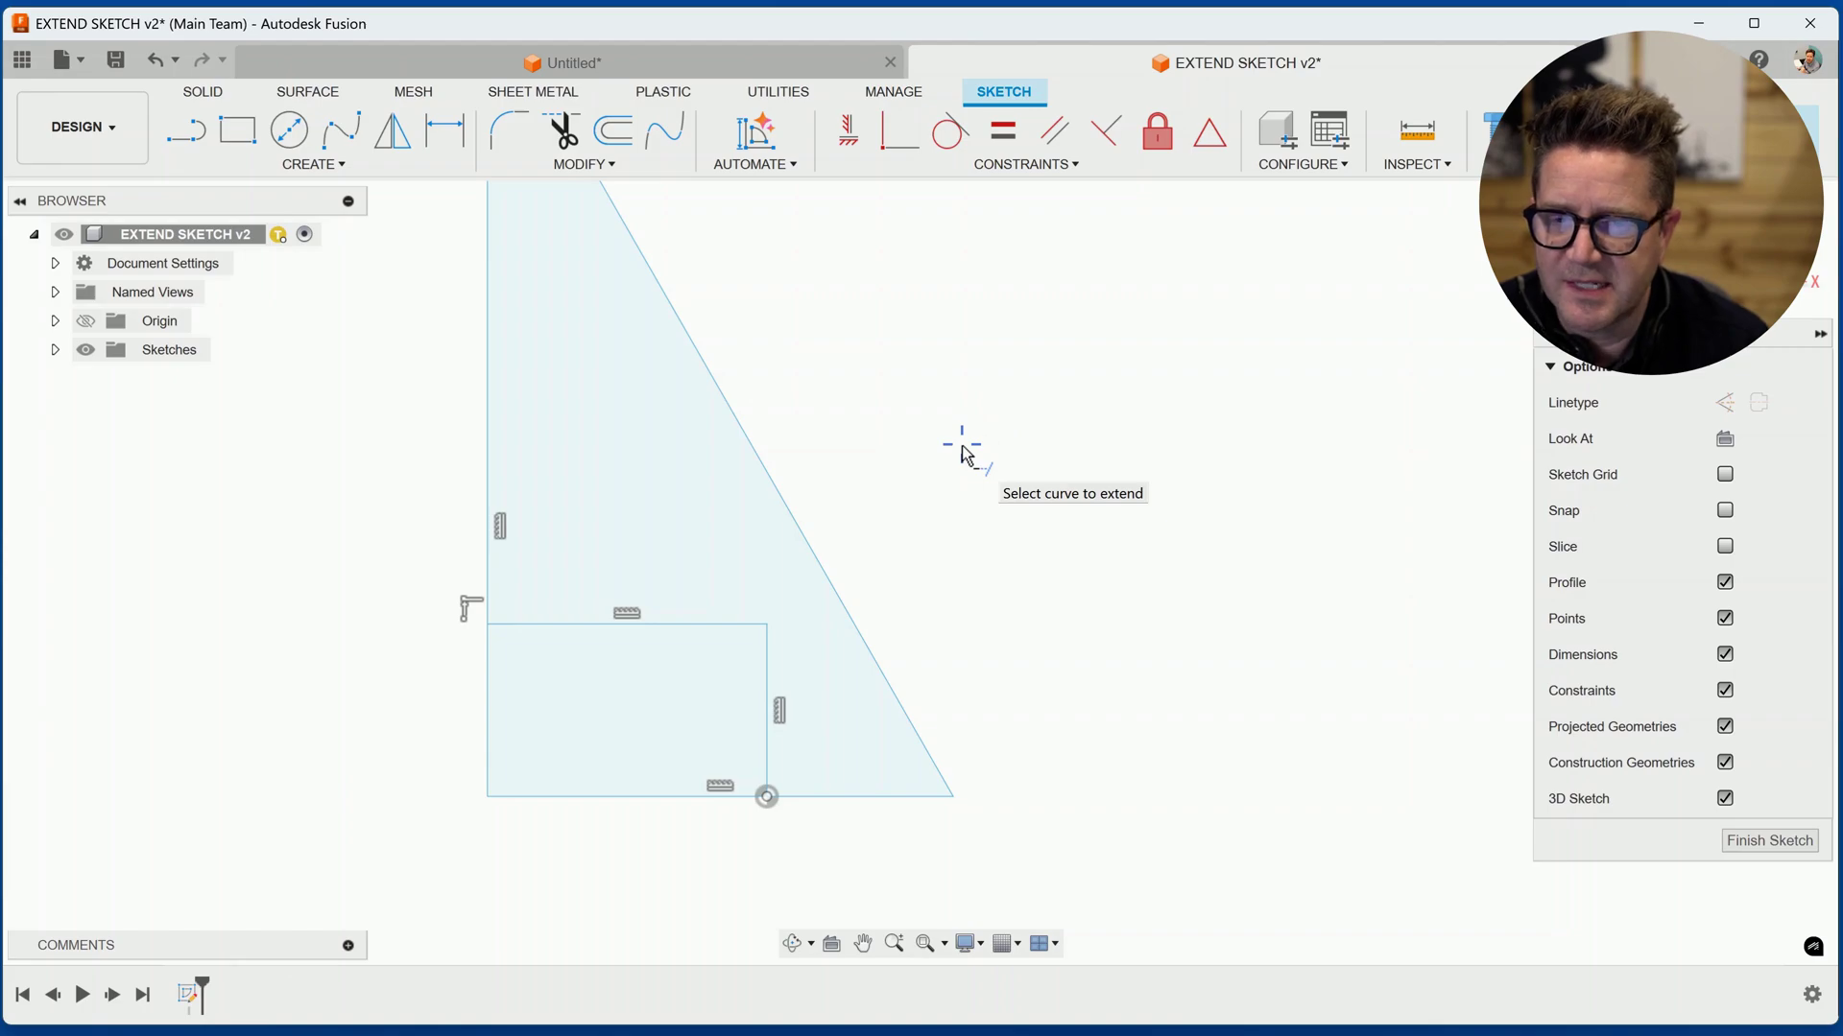
key("Escape")
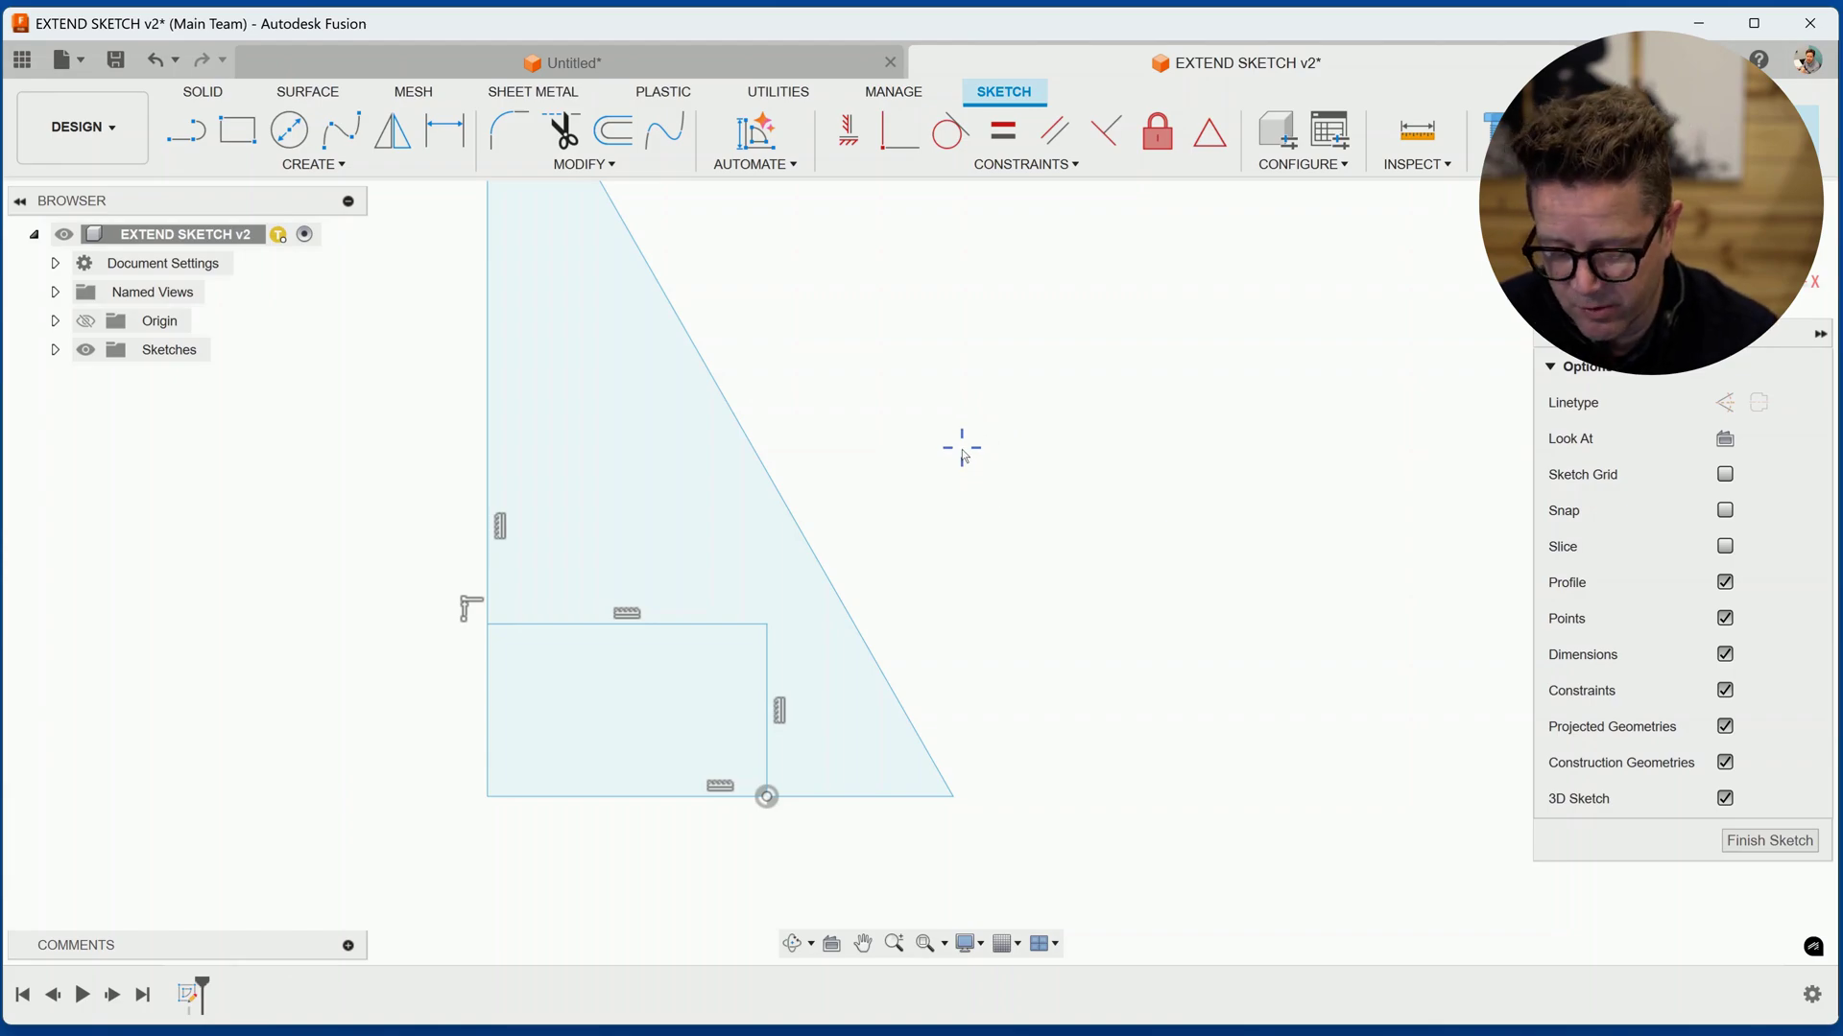
key("t")
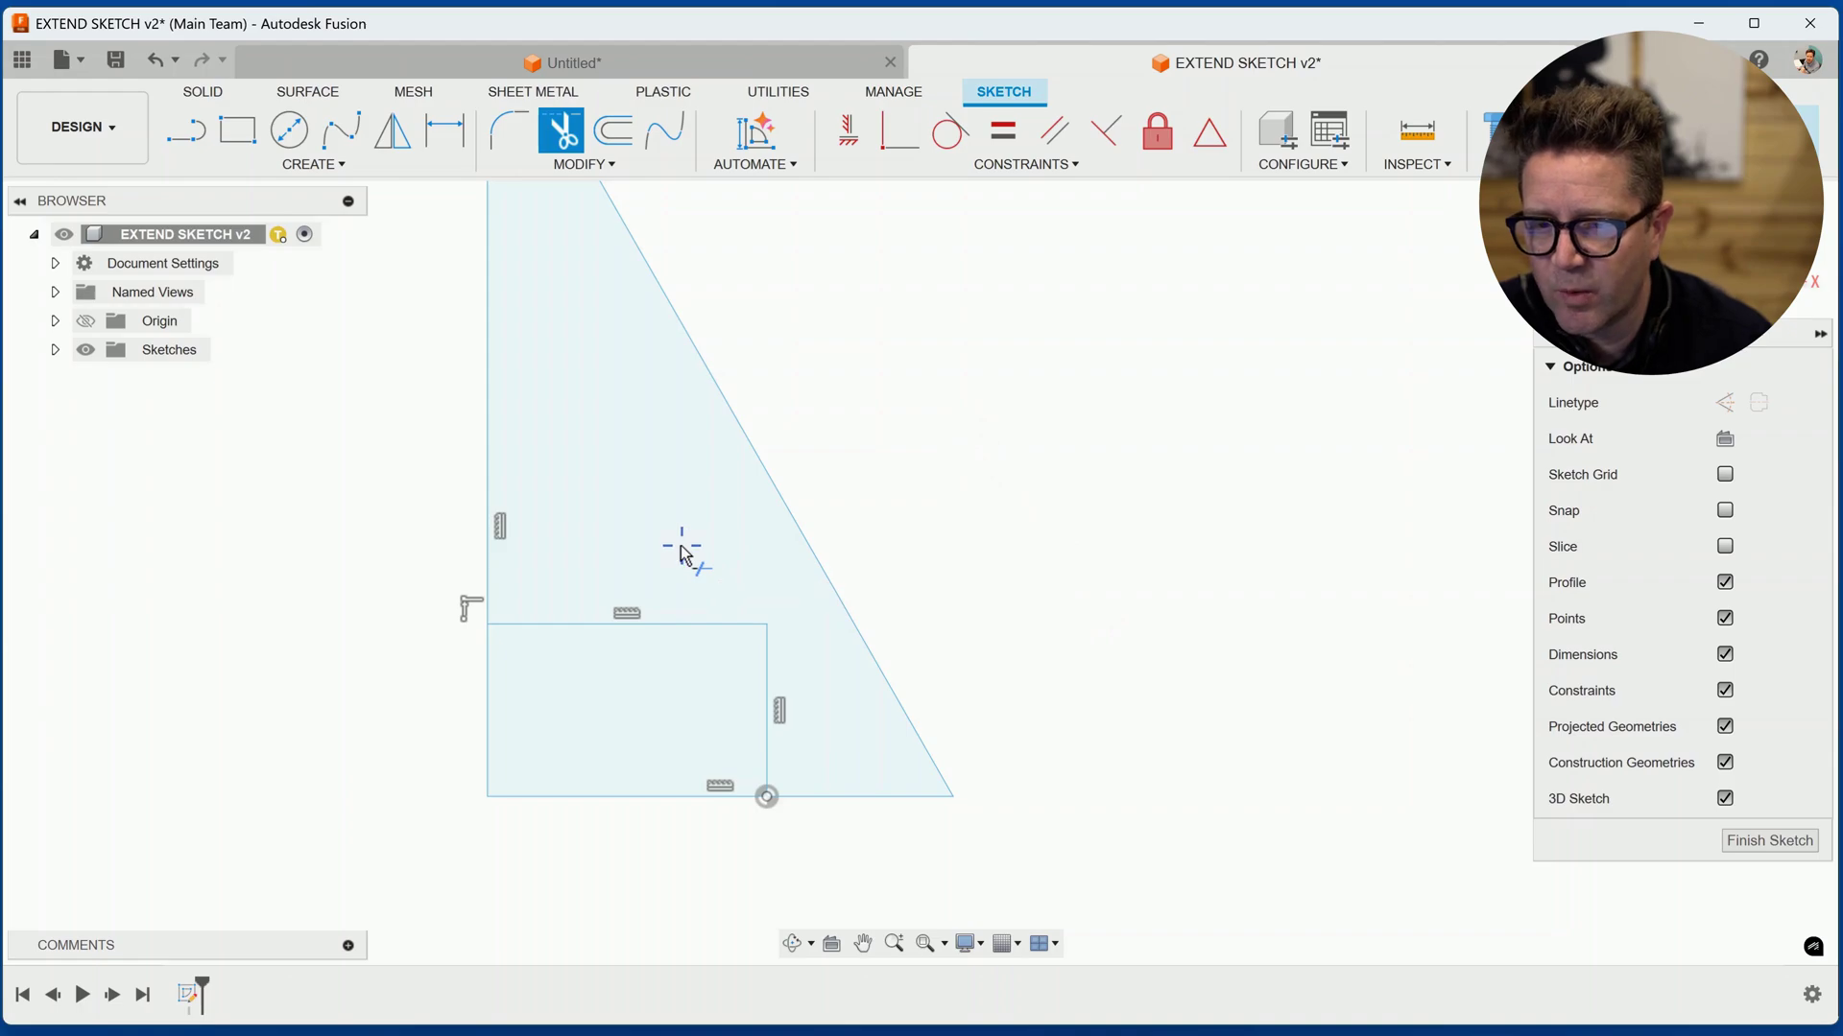
left_click(646, 623)
left_click(774, 710)
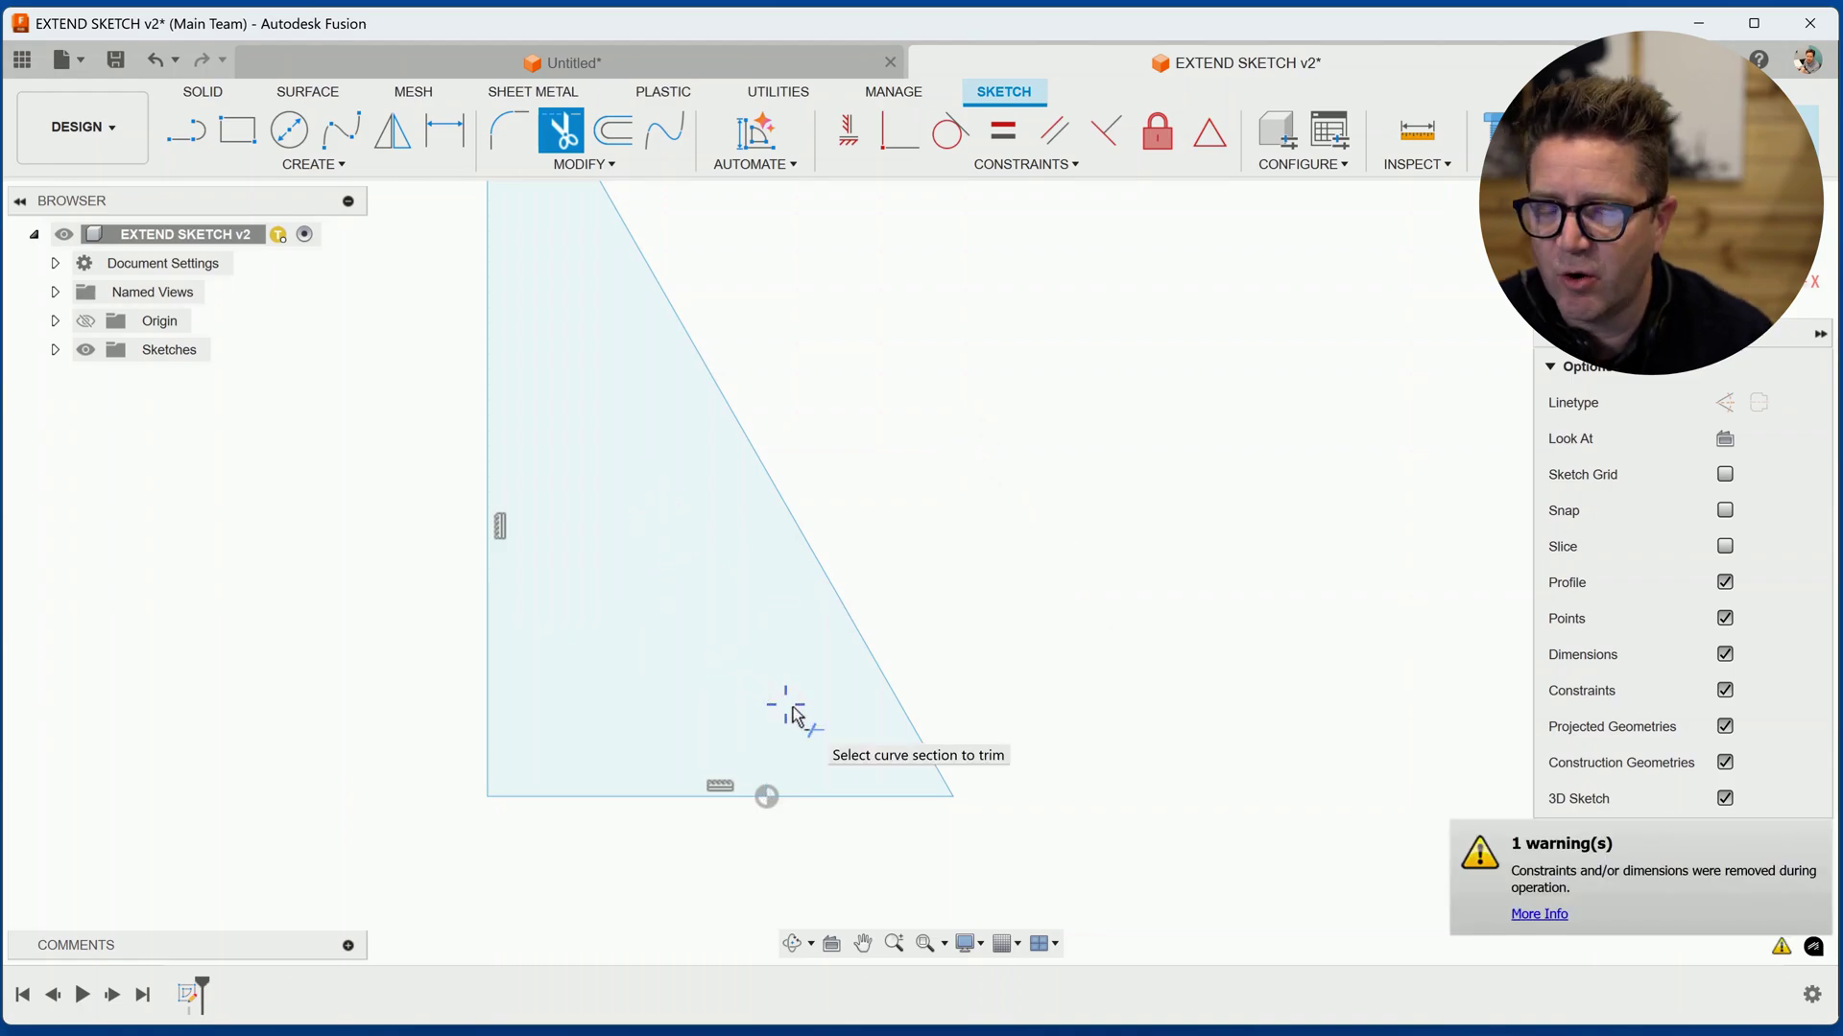
scroll(847, 558, "down", 3)
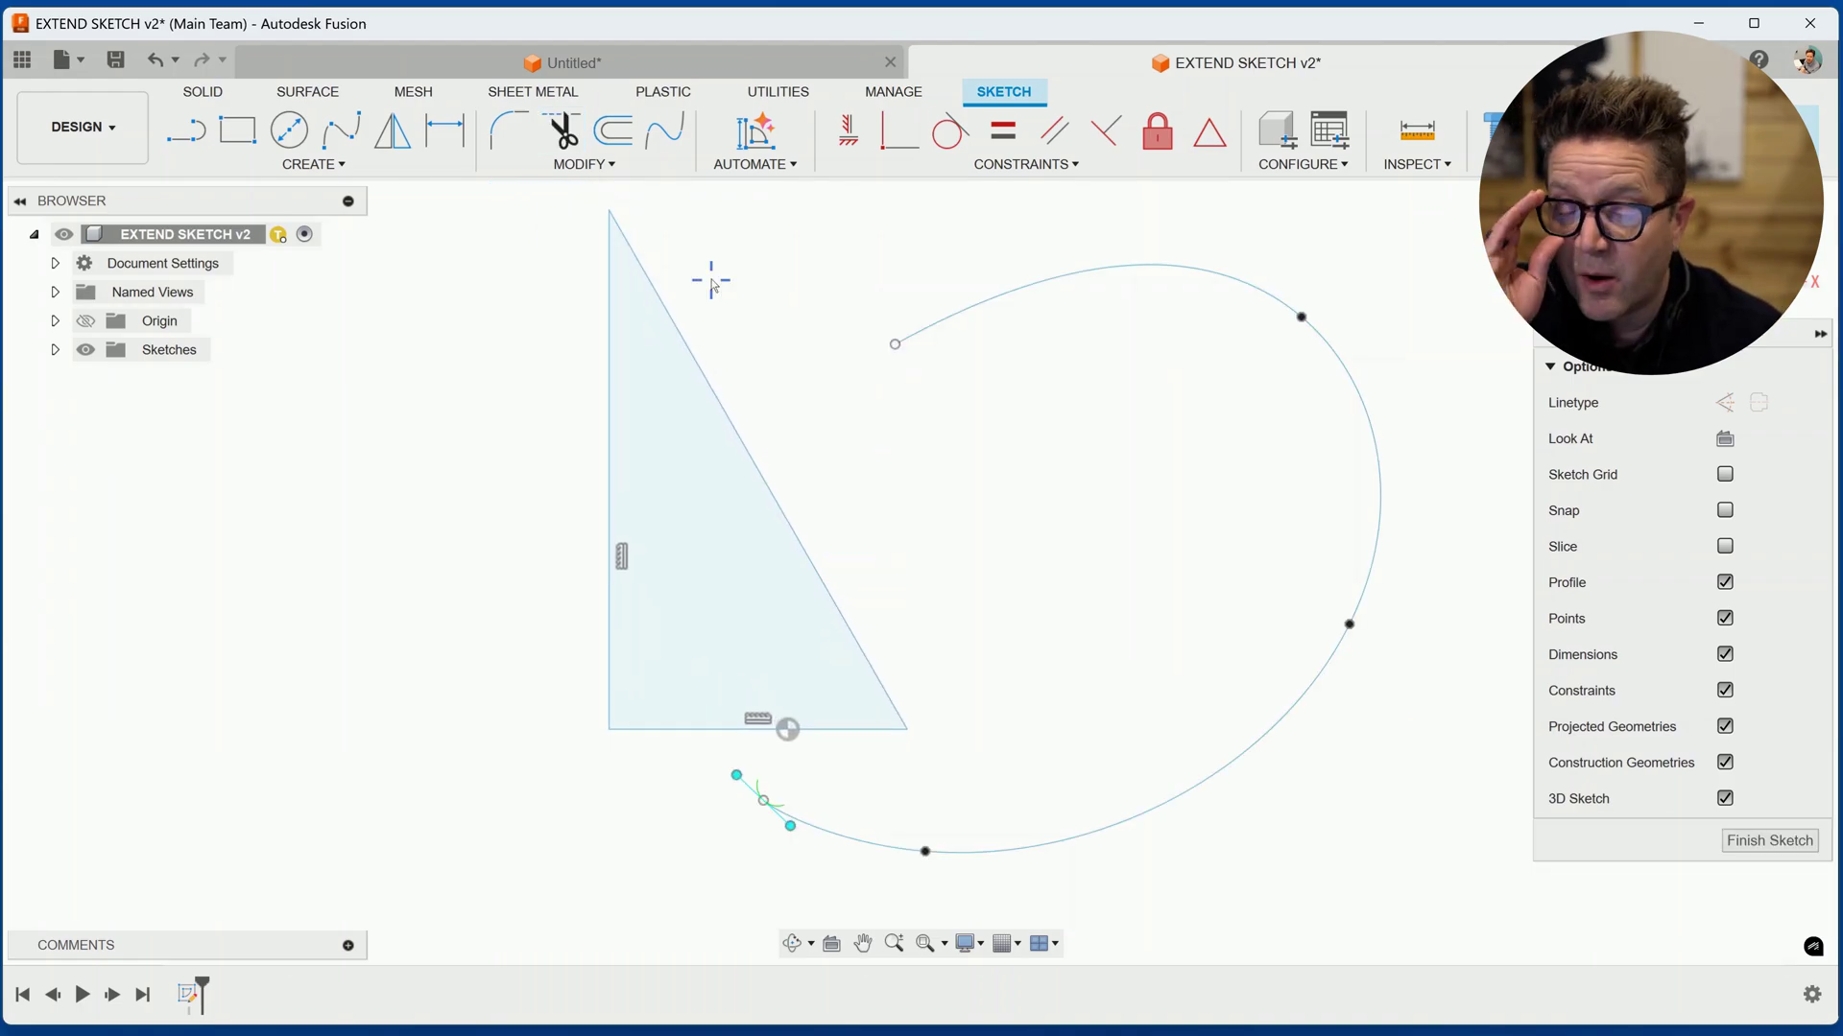
Step: Extend the spline's upper open end straight until it touches the triangle's slanted edge
left_click(1132, 264)
left_click(902, 274)
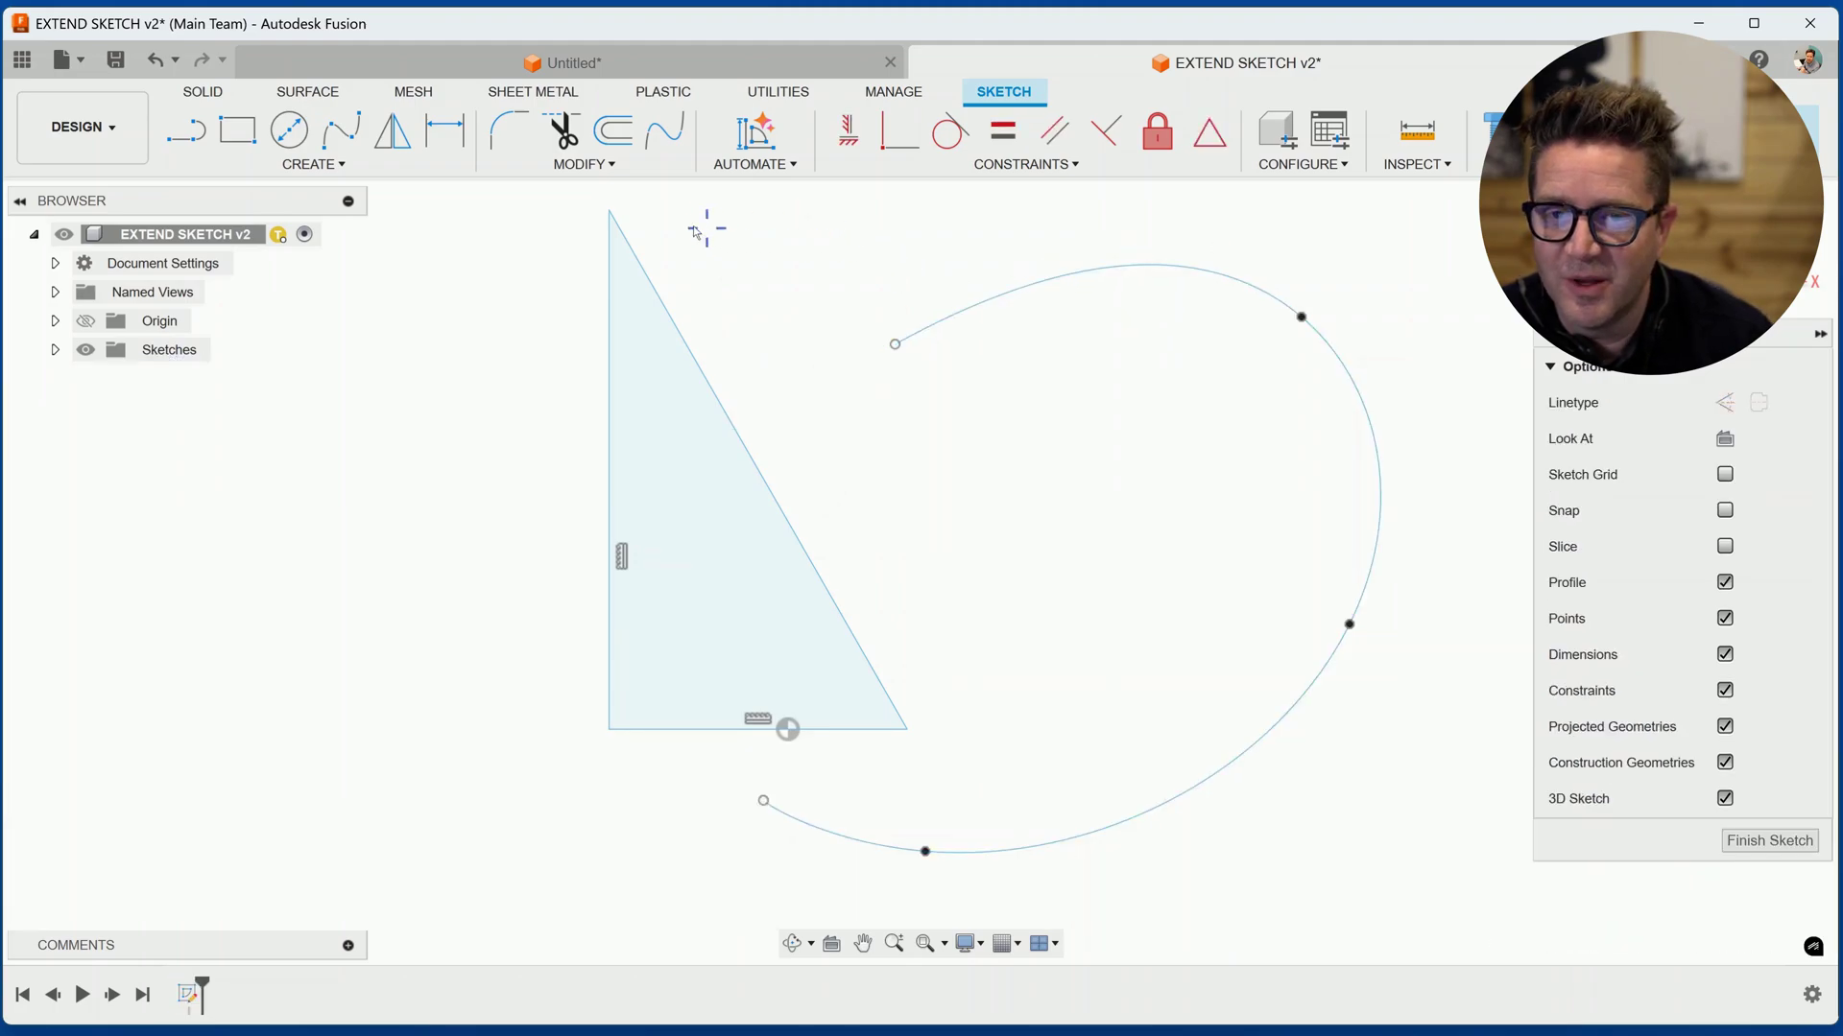
left_click(579, 166)
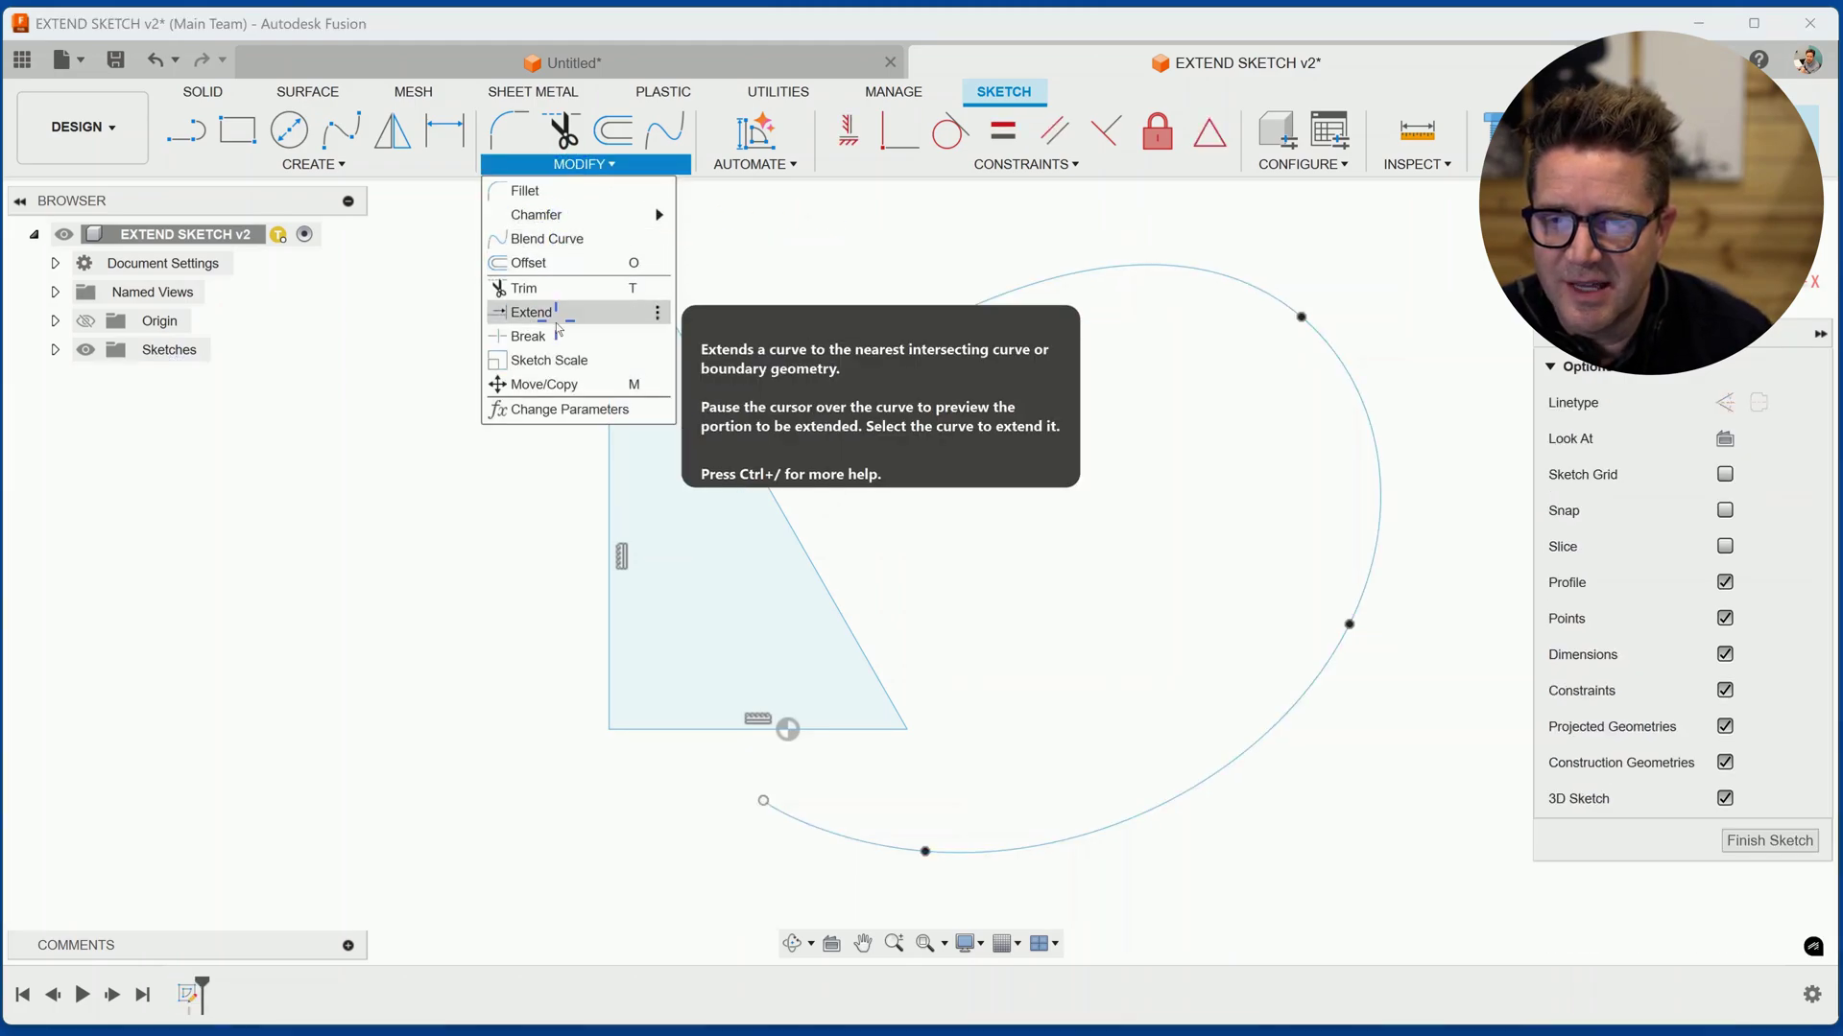
left_click(526, 312)
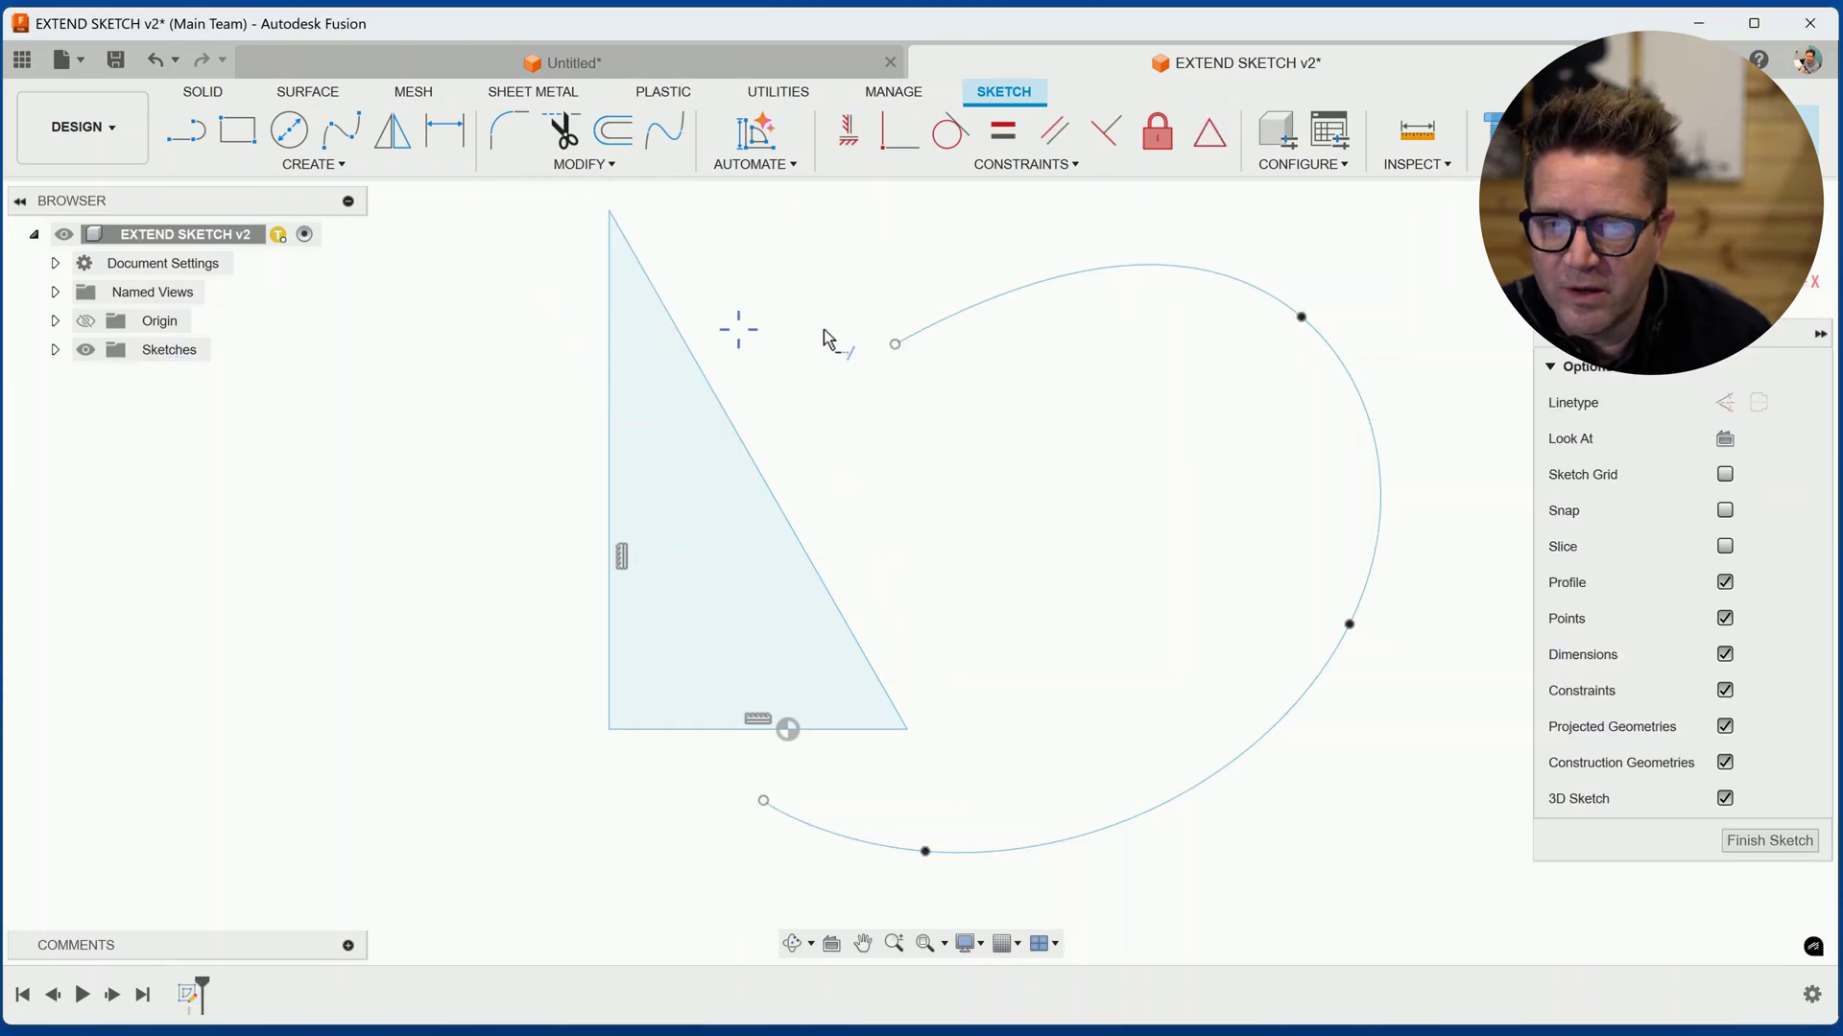
left_click(998, 309)
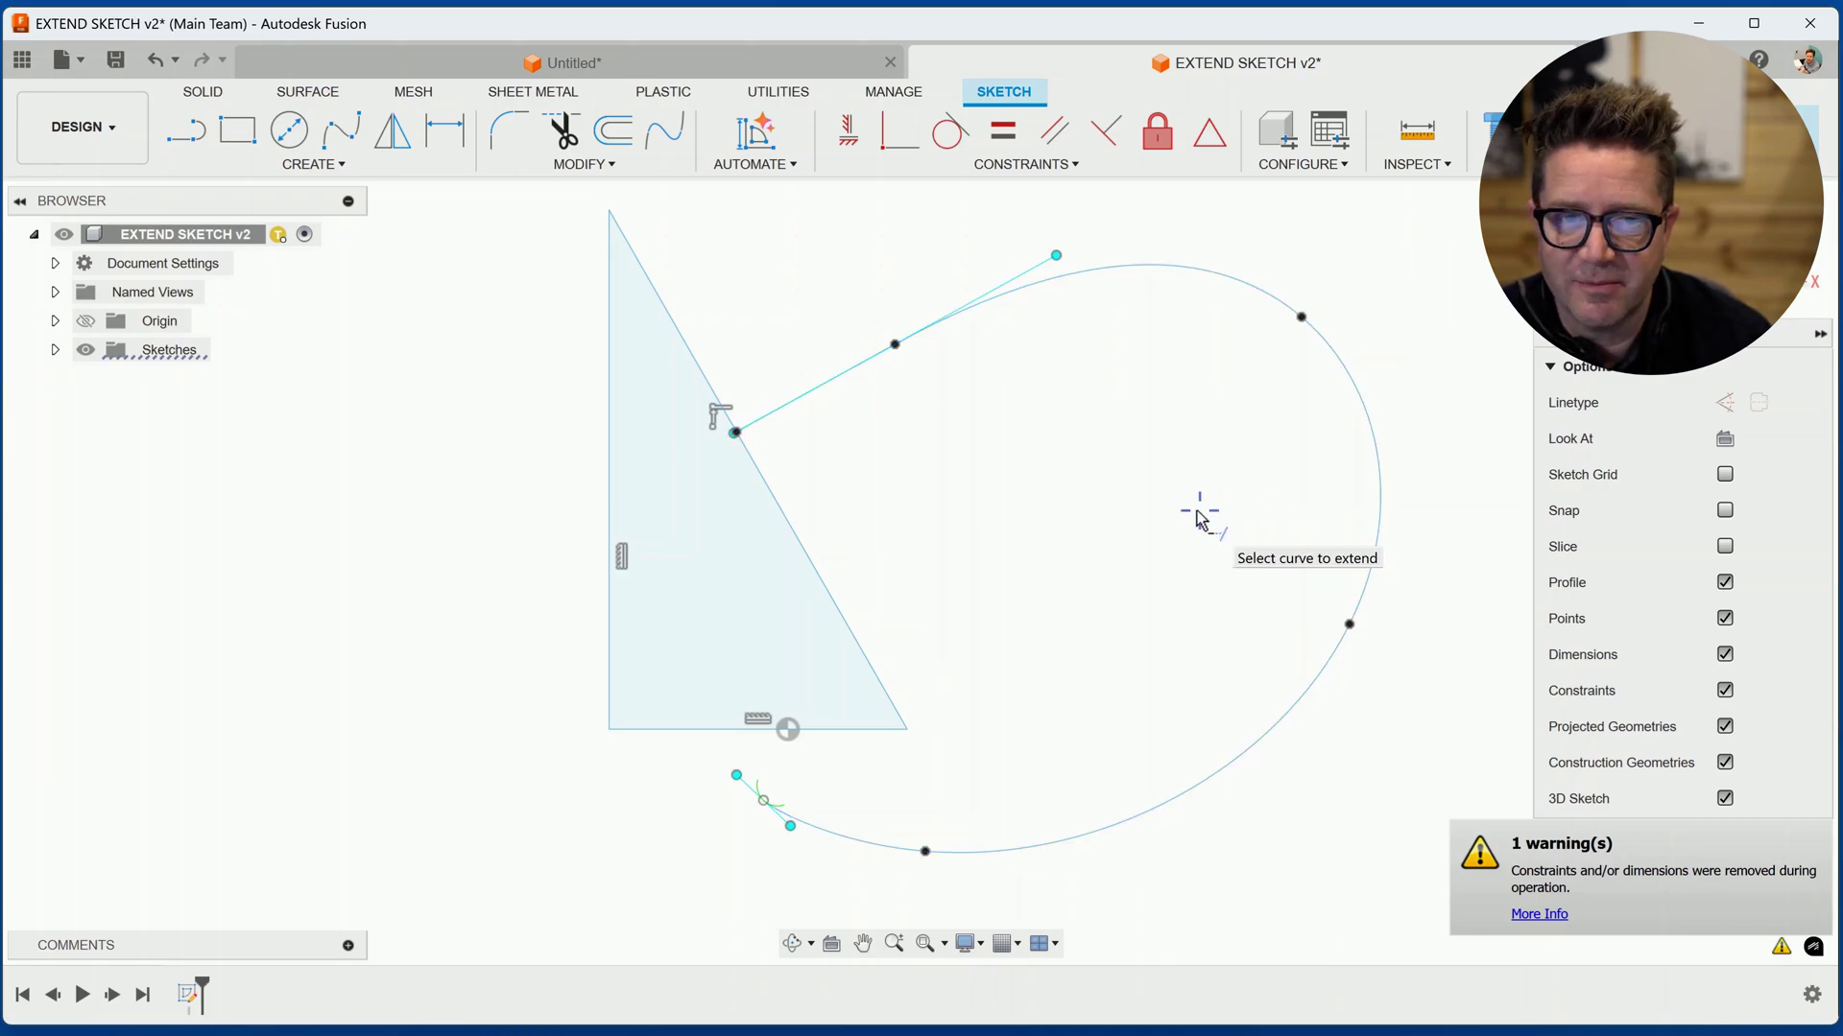
scroll(1197, 513, "down", 2)
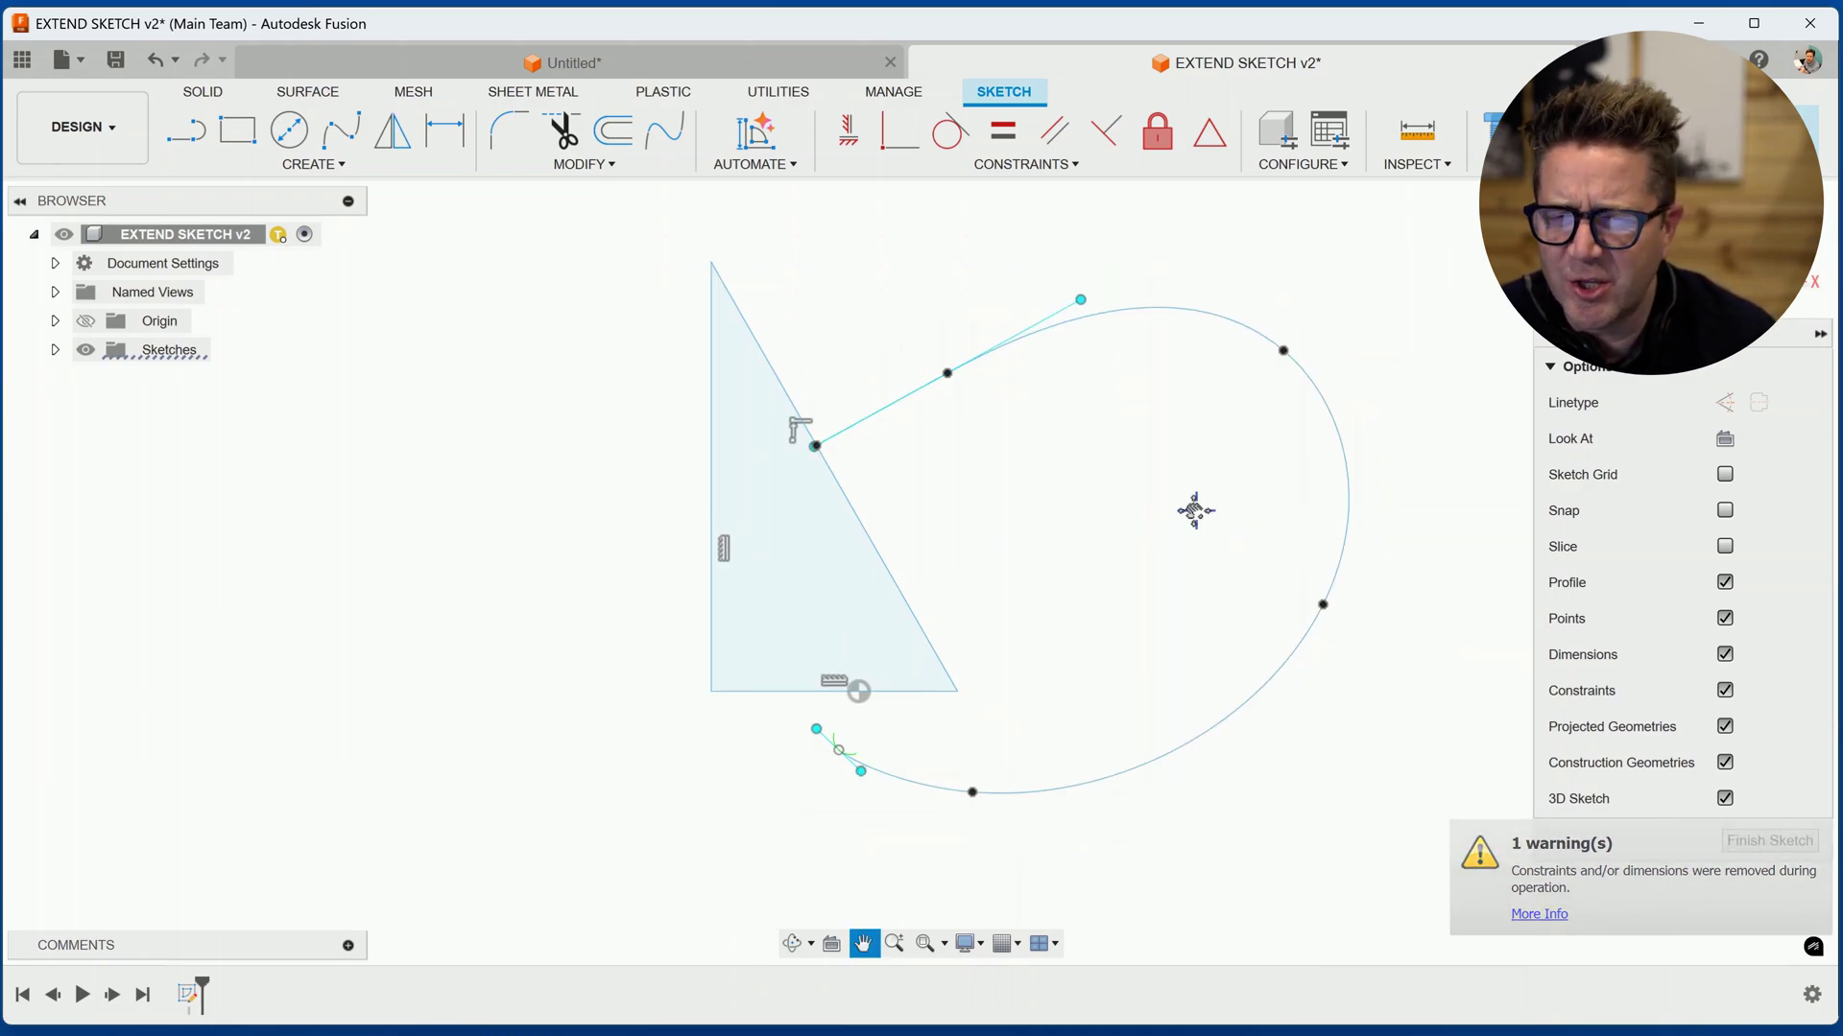
mouse_move(1194, 510)
middle_mouse_down()
mouse_move(843, 572)
mouse_move(741, 566)
middle_mouse_up()
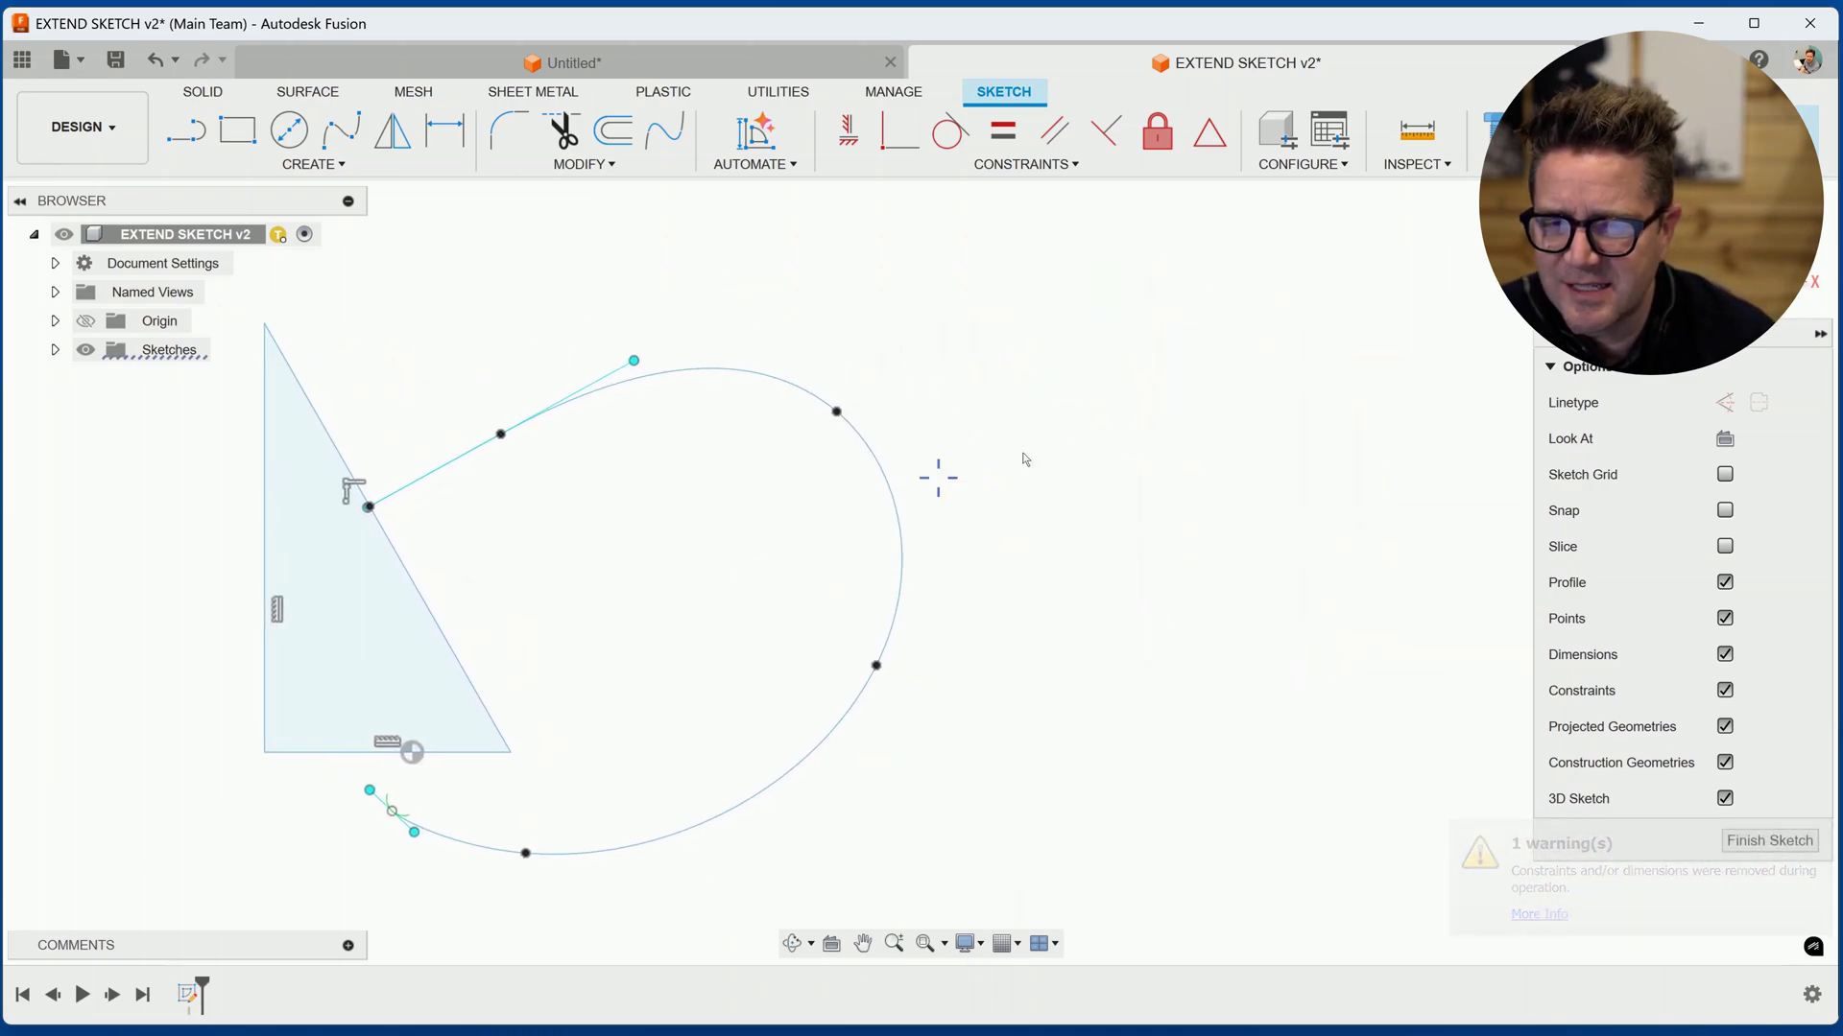
Step: Search 'extend' in the Sketch Shortcuts palette and add the Extend command as a shortcut
left_click(547, 165)
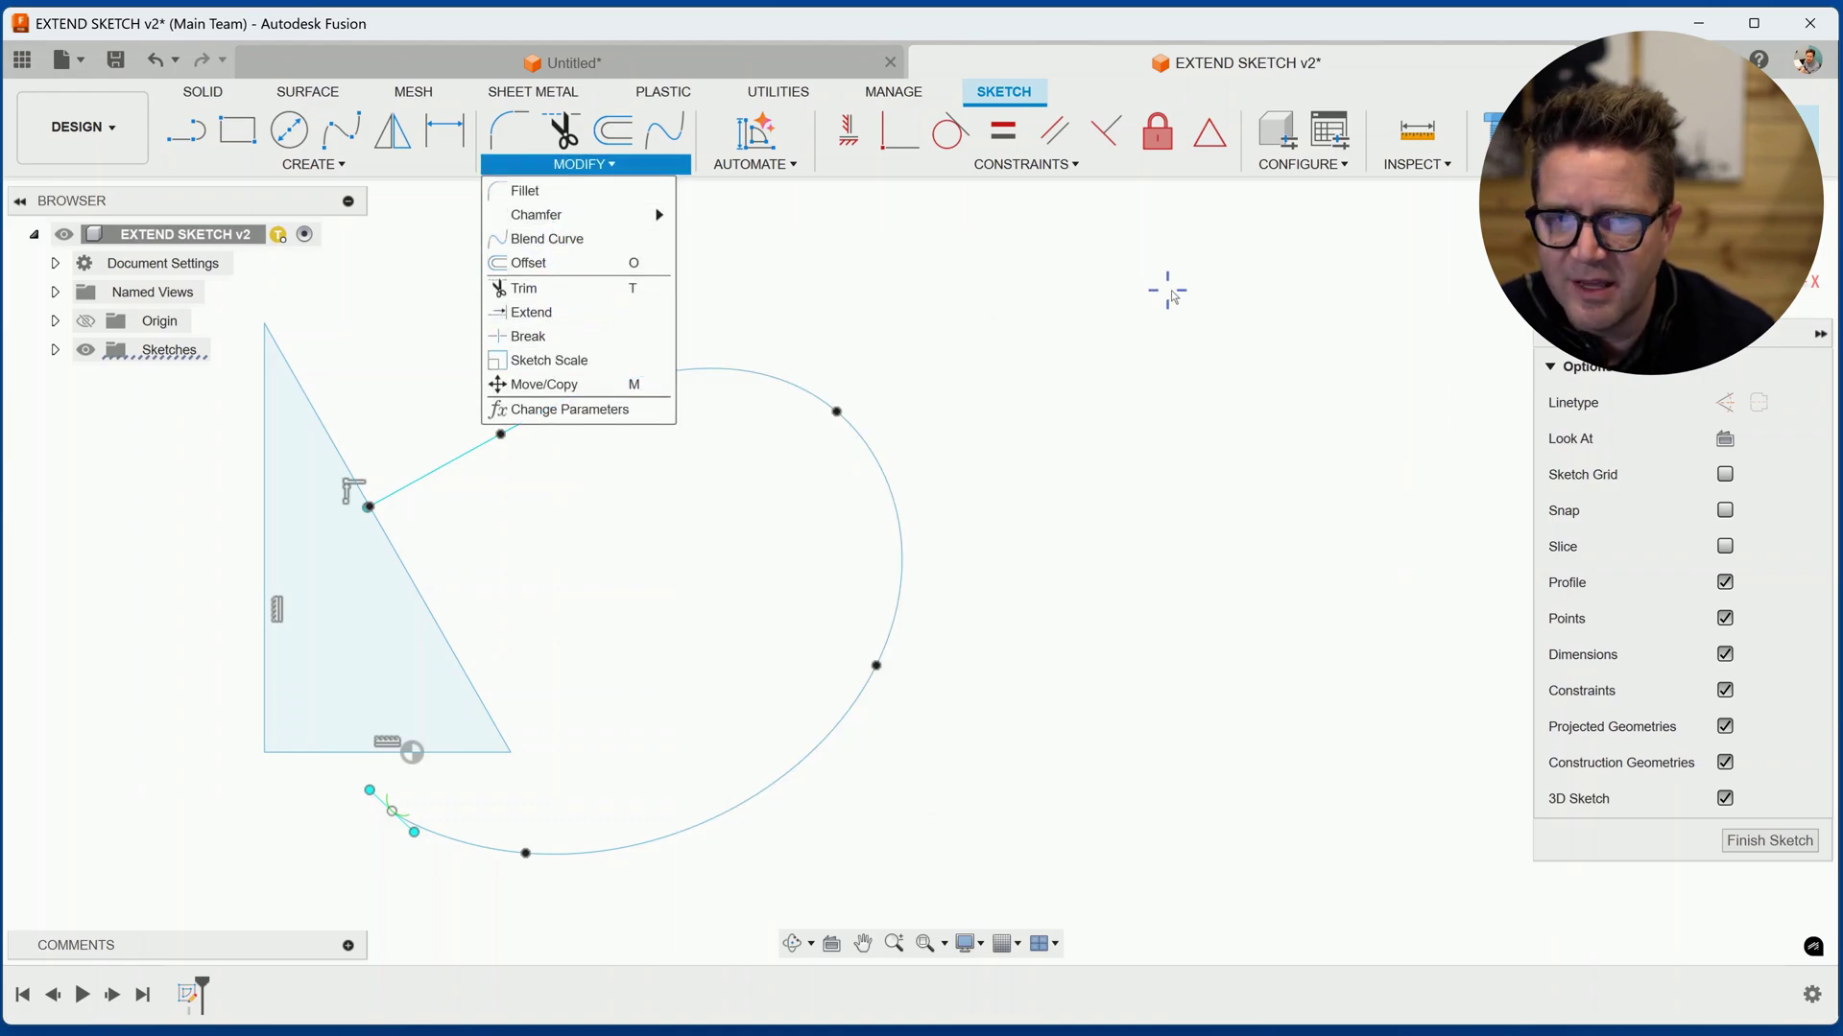
left_click(1173, 295)
key("s")
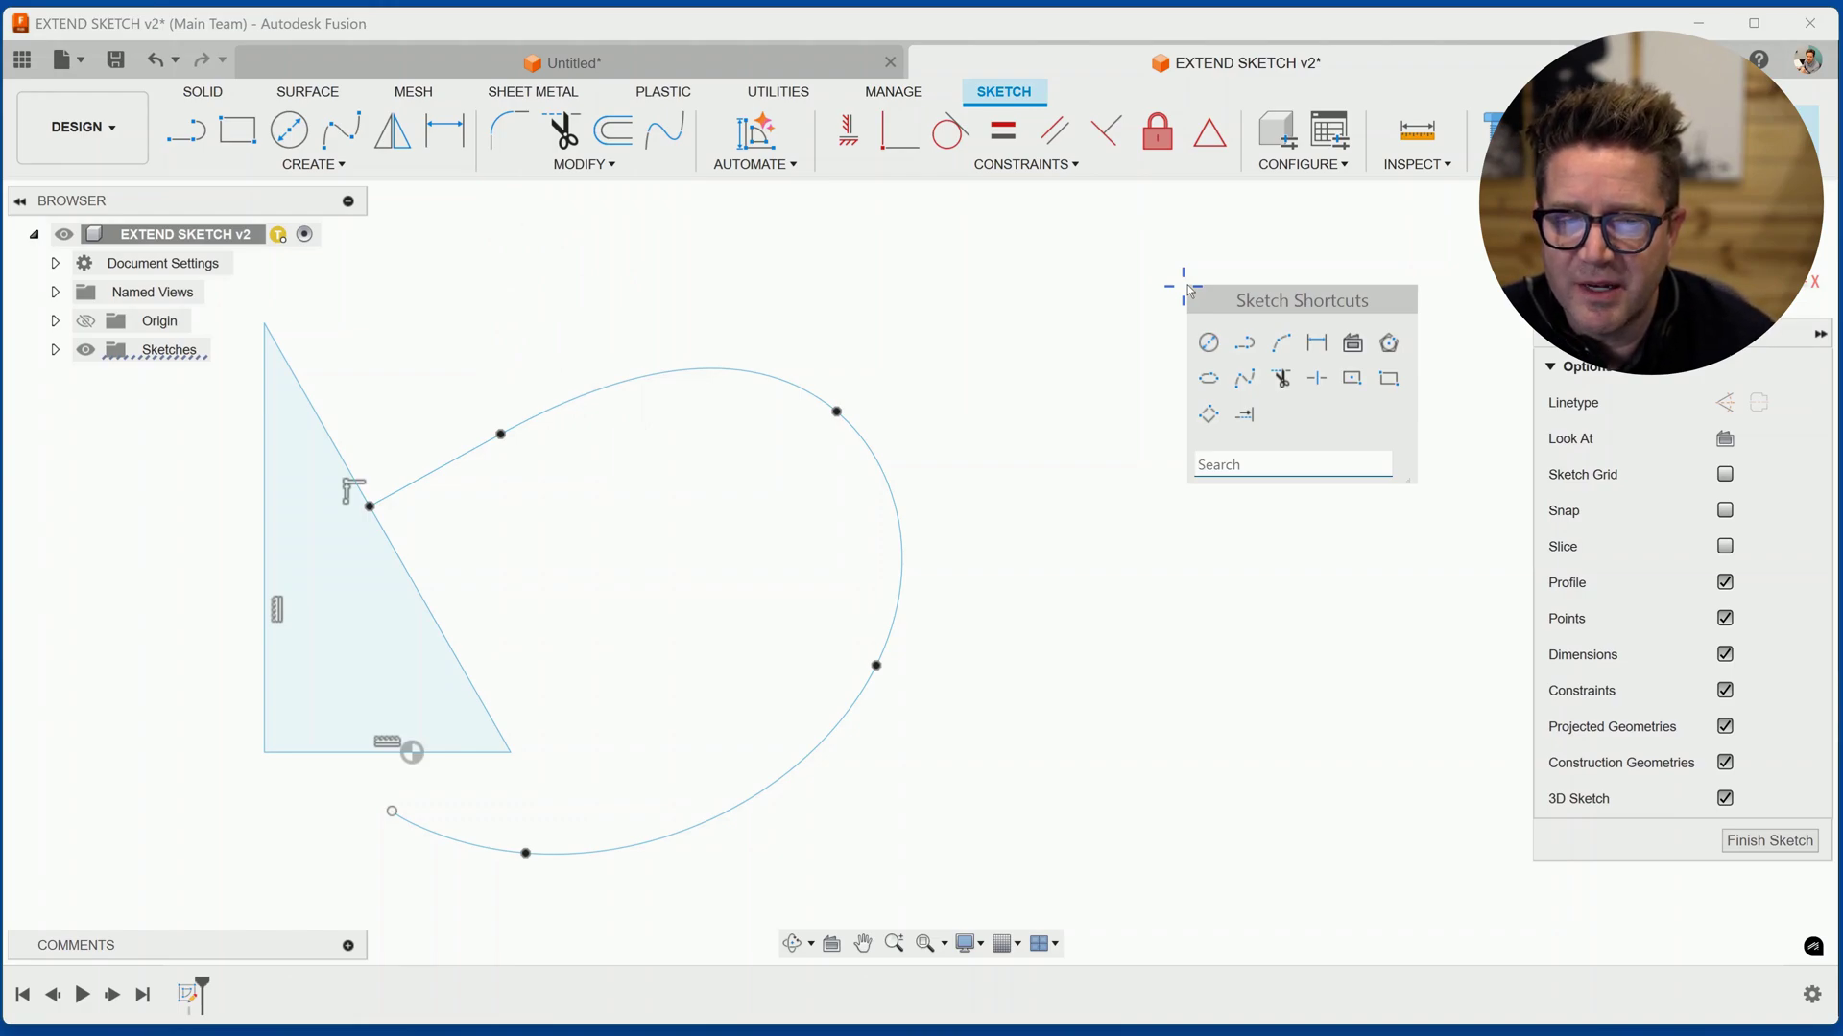
type("exten")
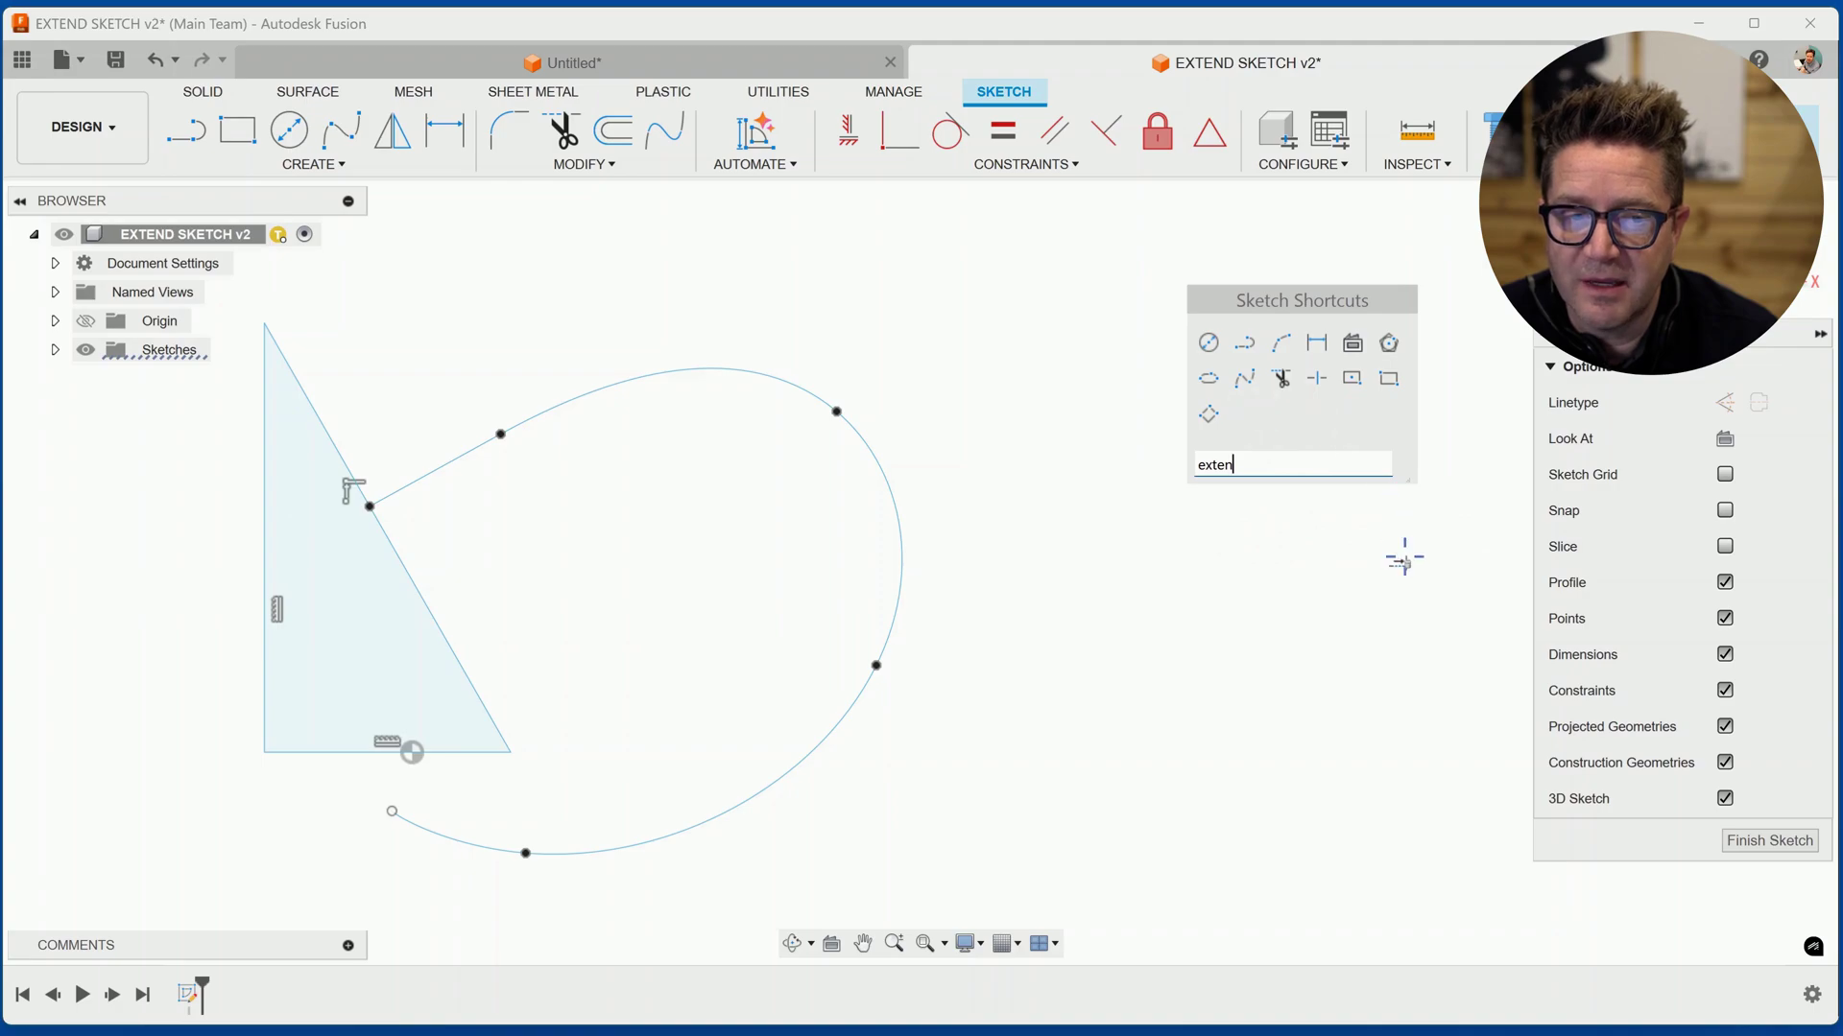
type("d")
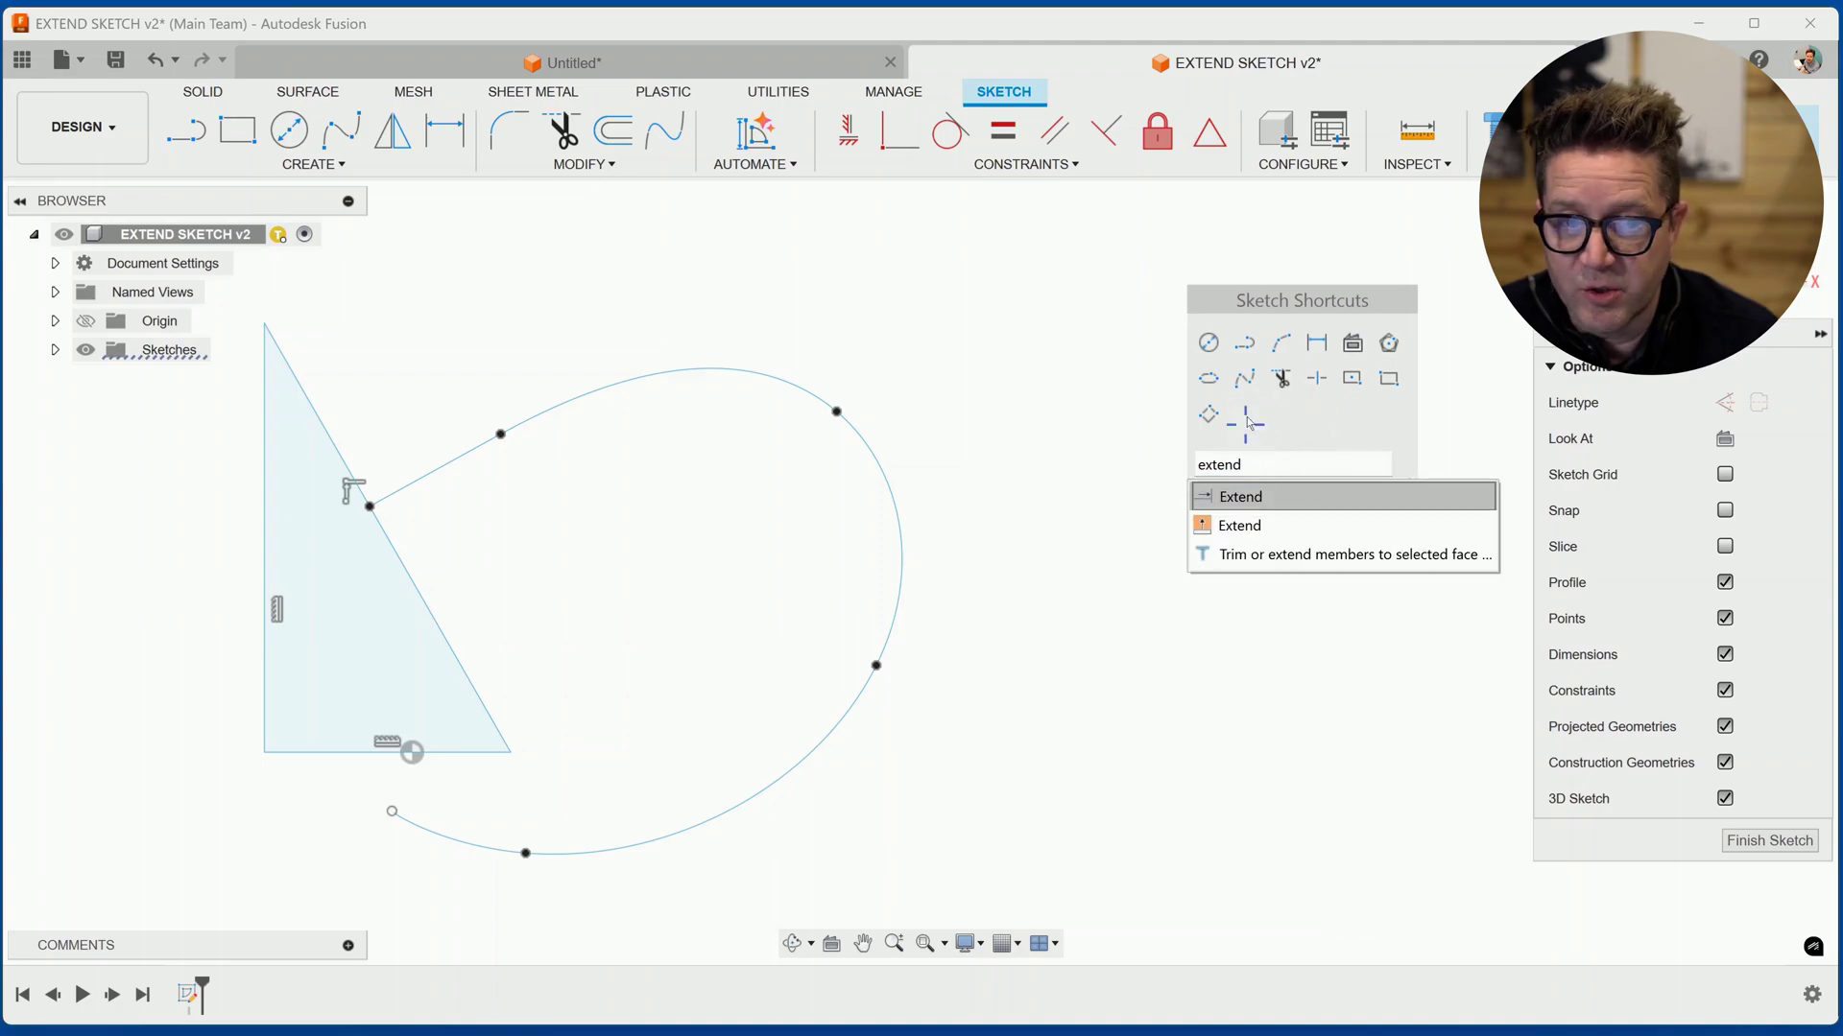
left_click(1481, 497)
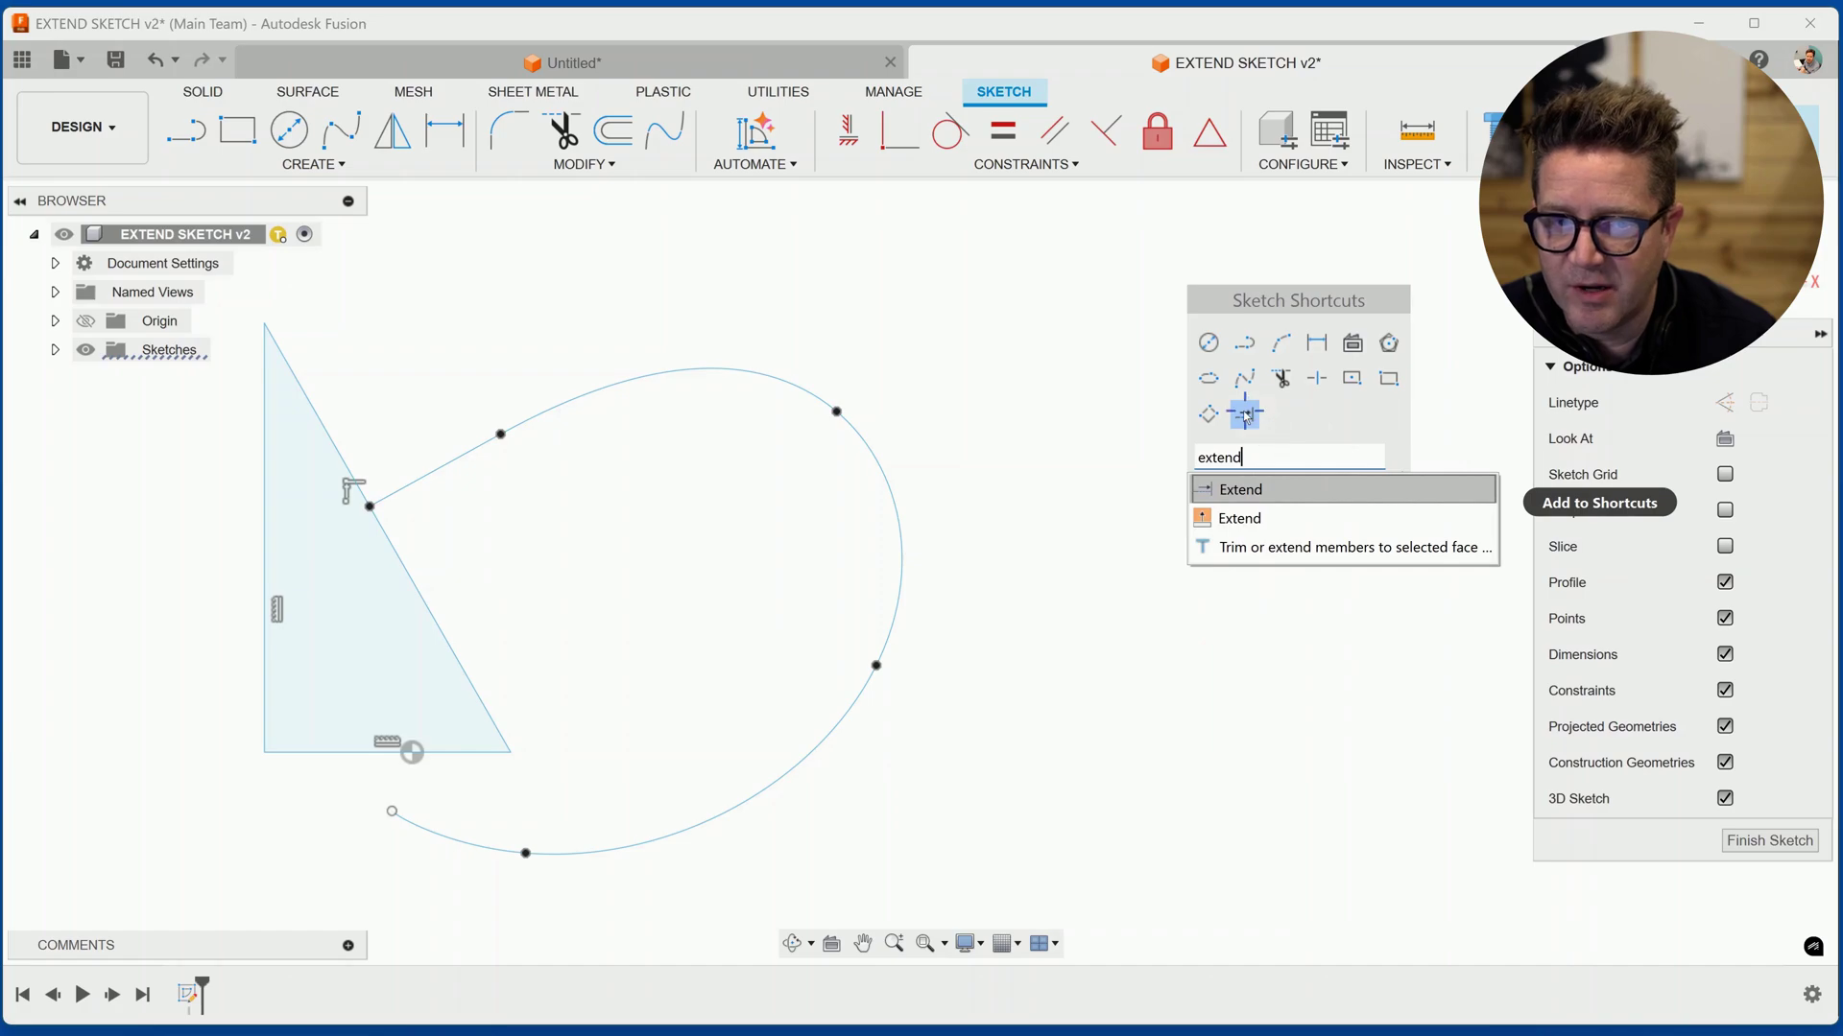